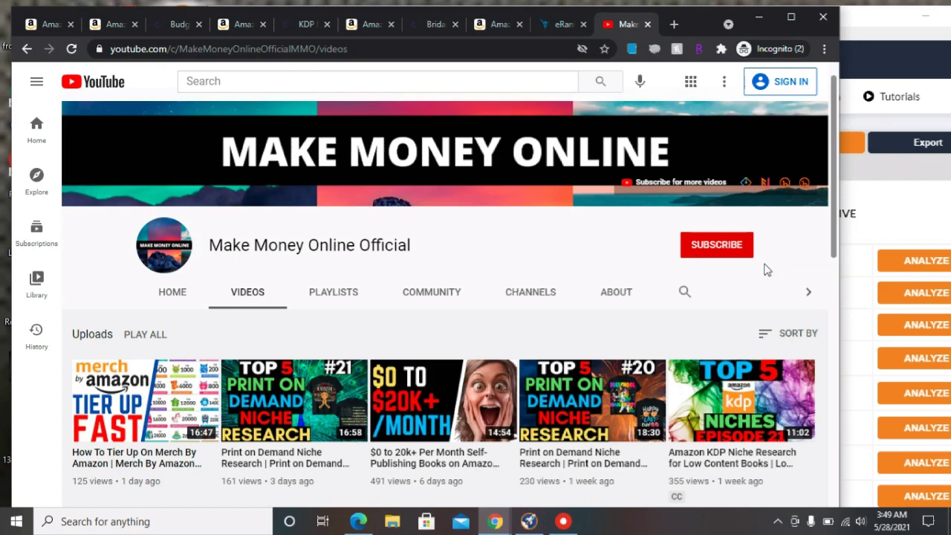
click(558, 26)
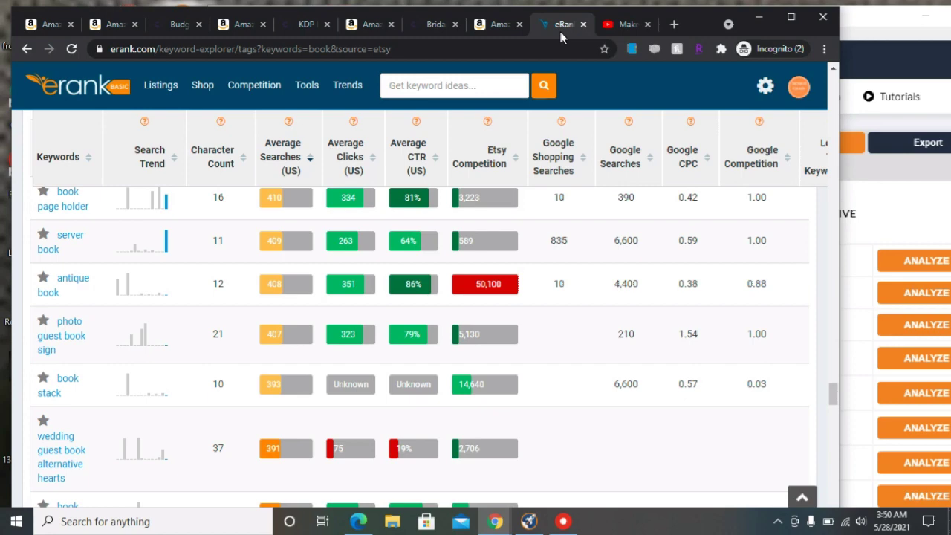
click(621, 24)
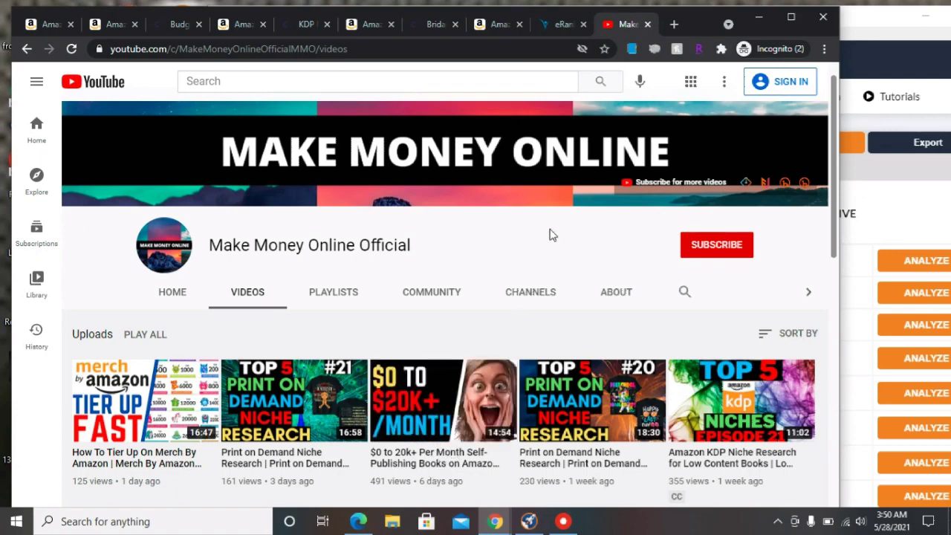
click(550, 25)
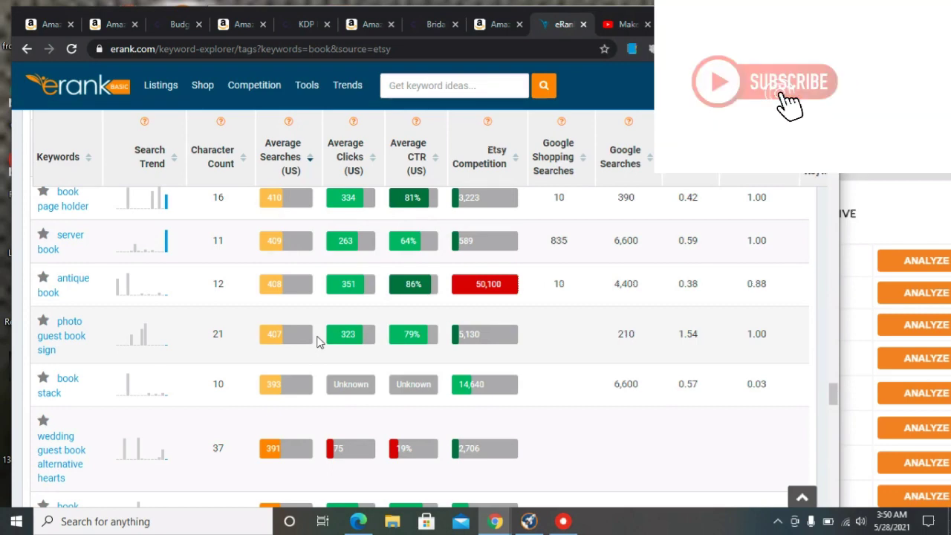
click(617, 25)
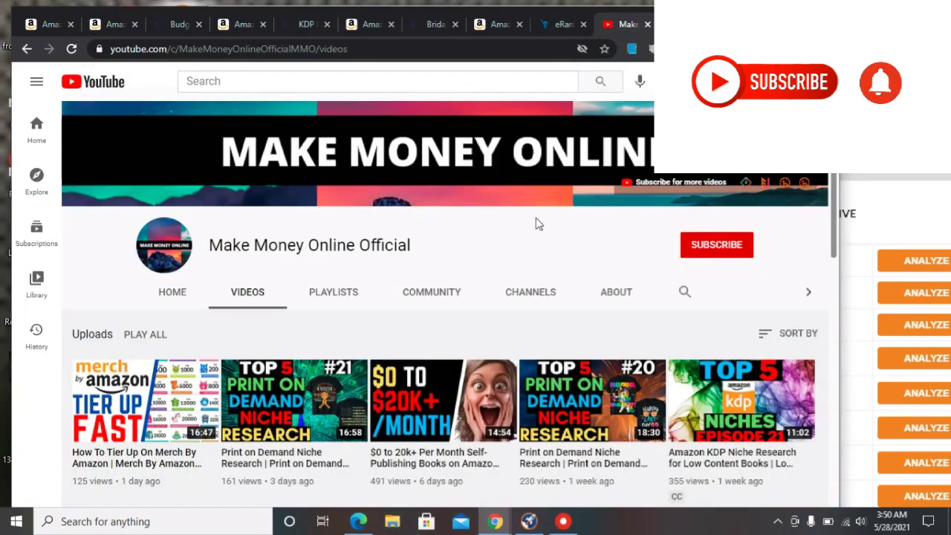
click(553, 28)
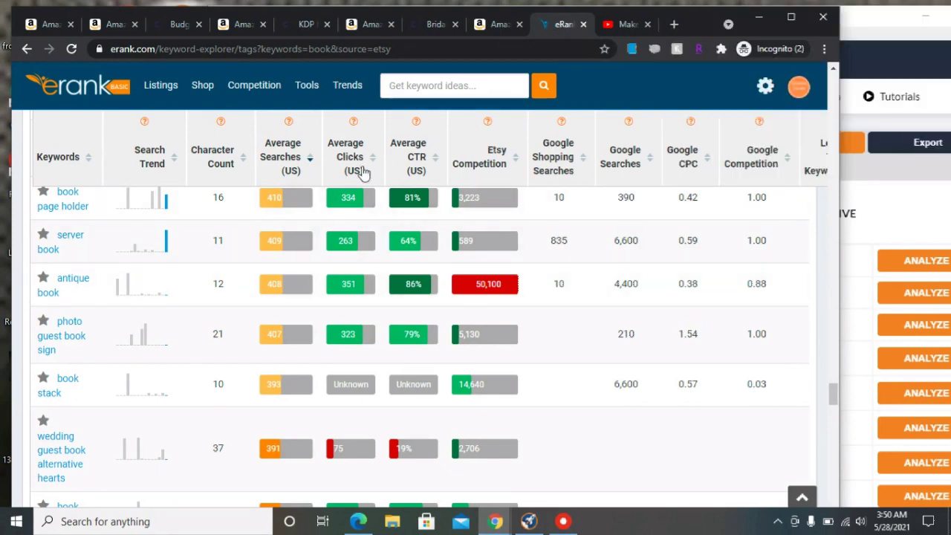
click(487, 29)
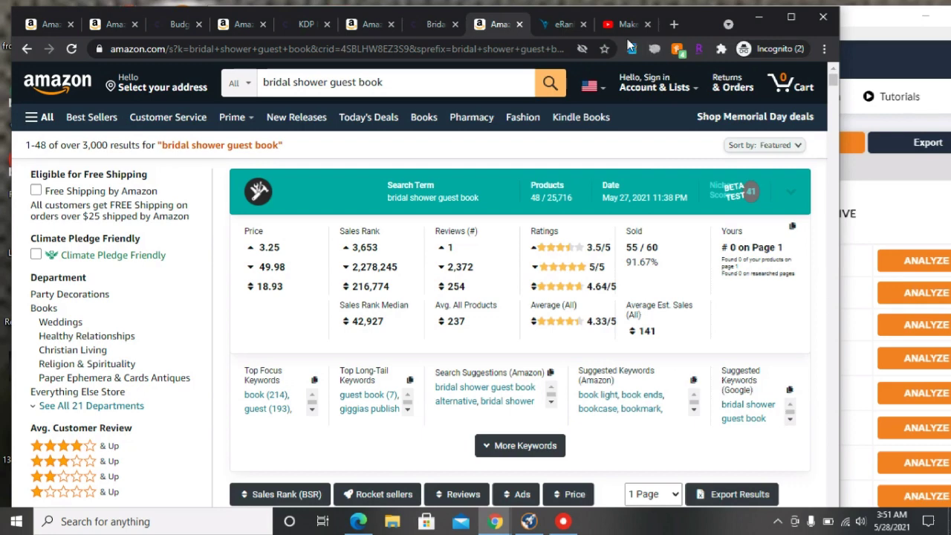
click(553, 30)
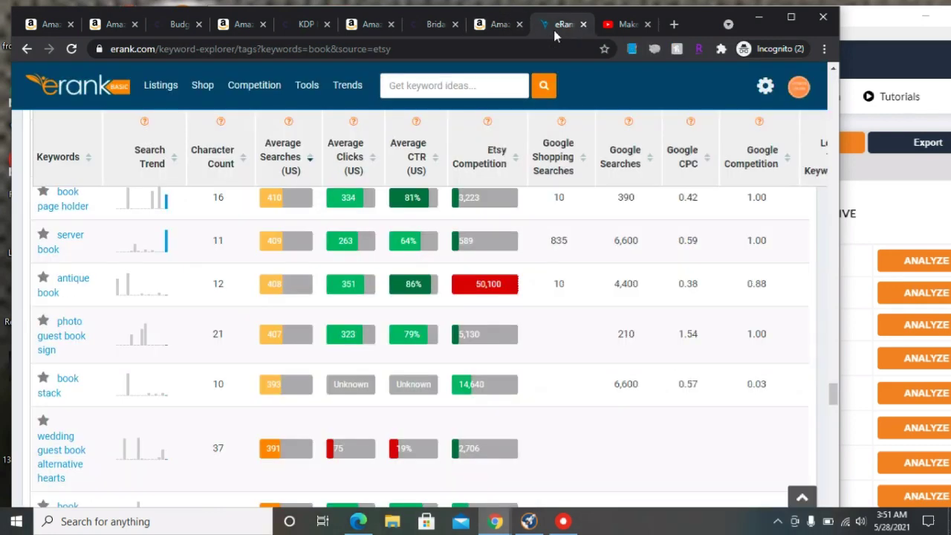
Review the Amazon results for "bridal shower guest book", covering the niche statistics and the first row of listings.
click(510, 28)
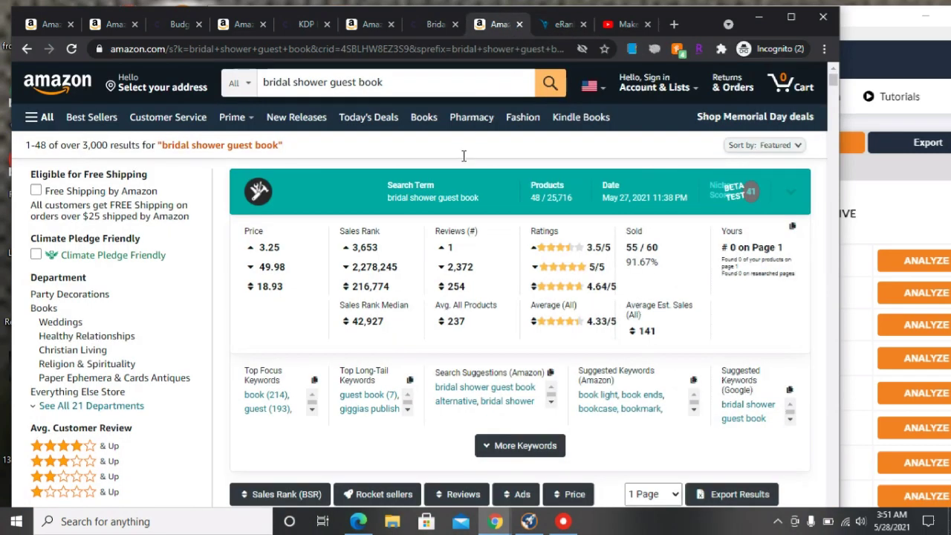
scroll(458, 143, down, 5)
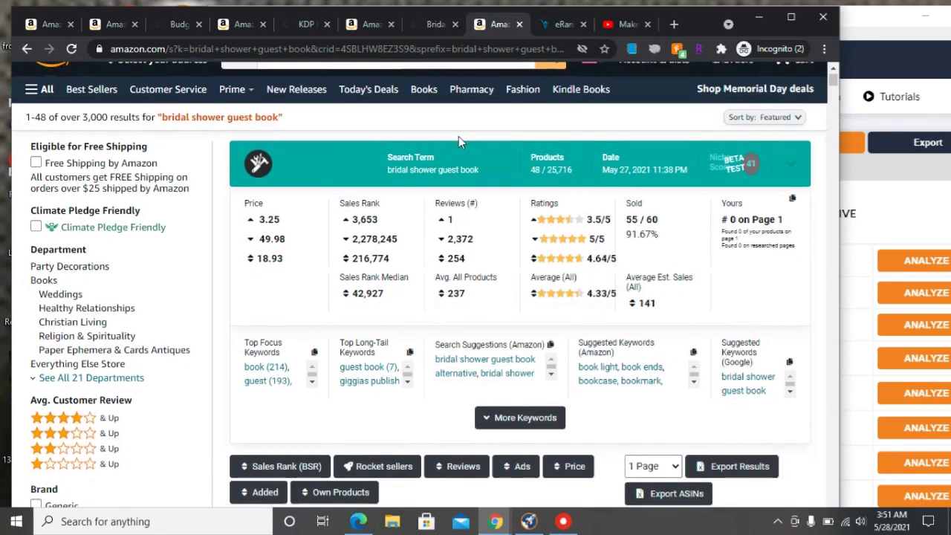
scroll(458, 143, down, 4)
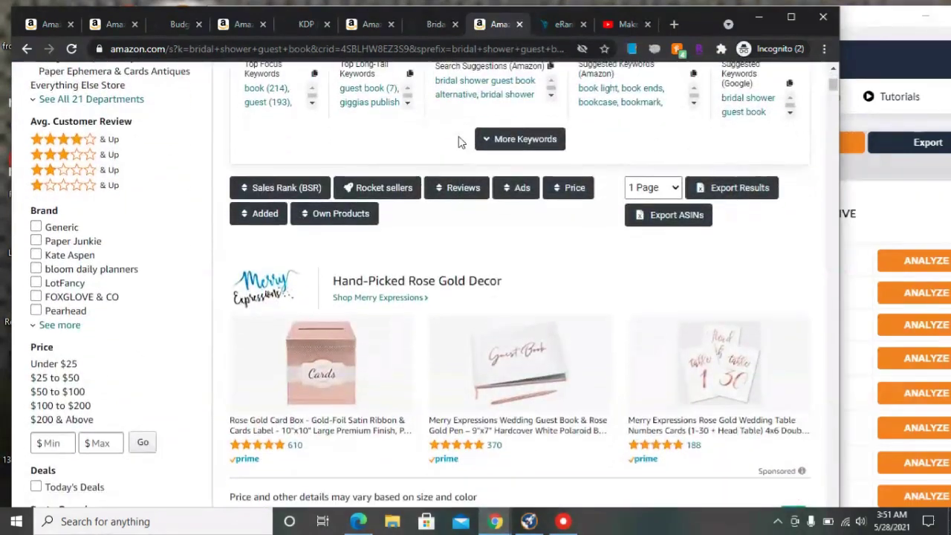
scroll(459, 143, up, 4)
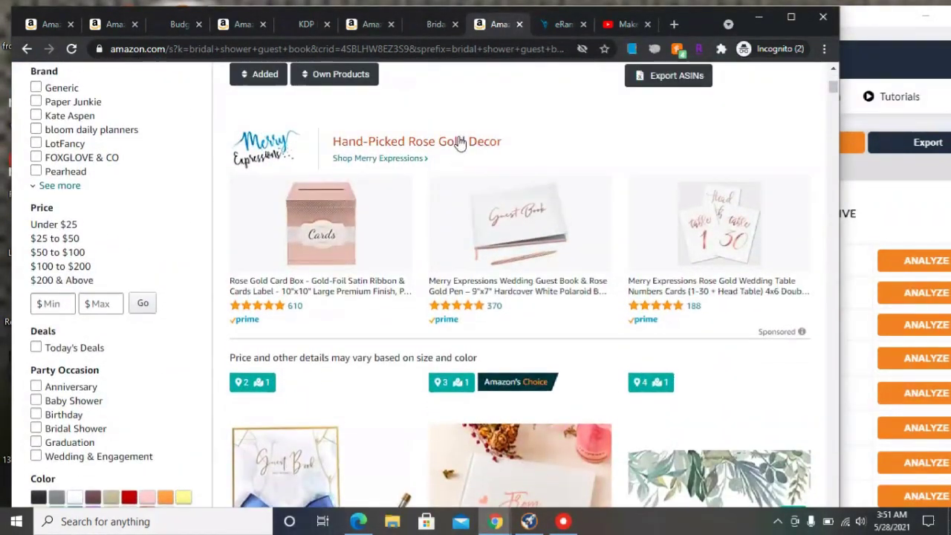
scroll(458, 142, down, 5)
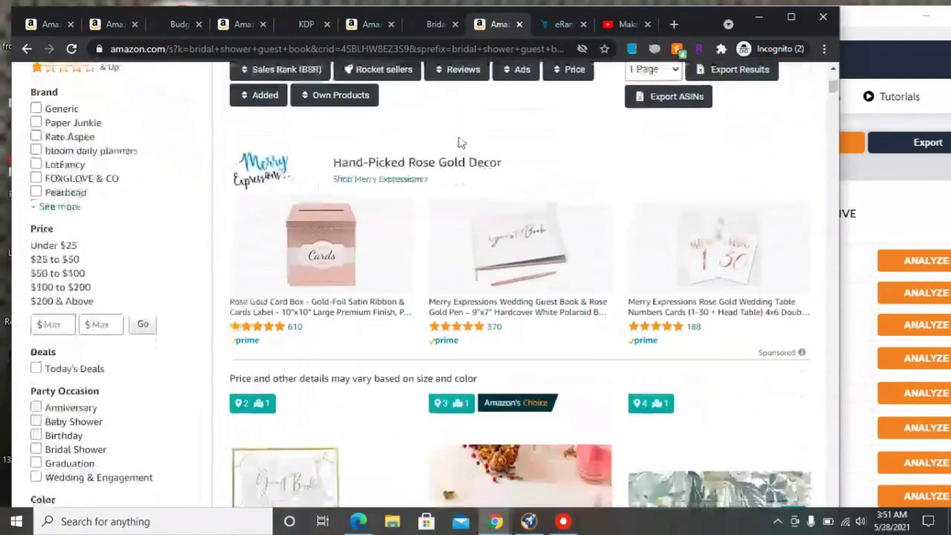
scroll(458, 142, down, 3)
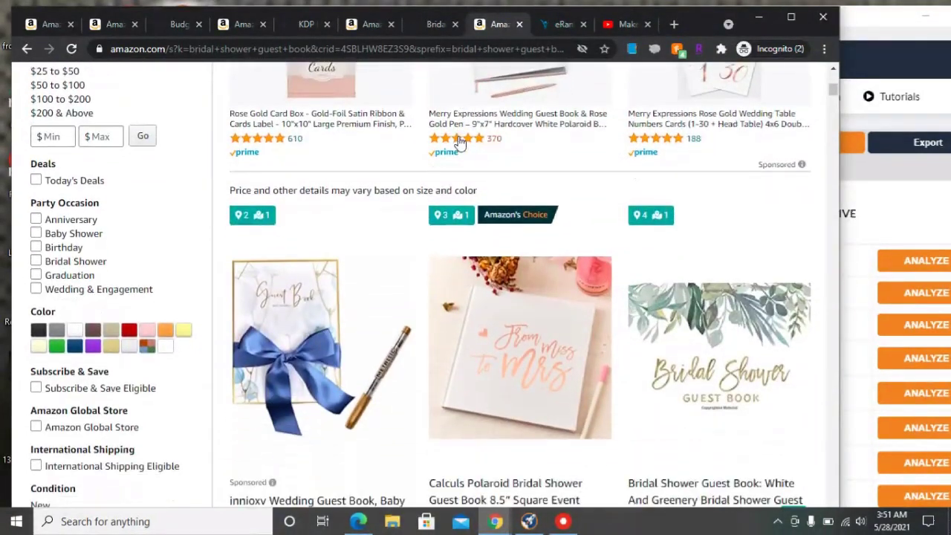
scroll(459, 143, down, 1)
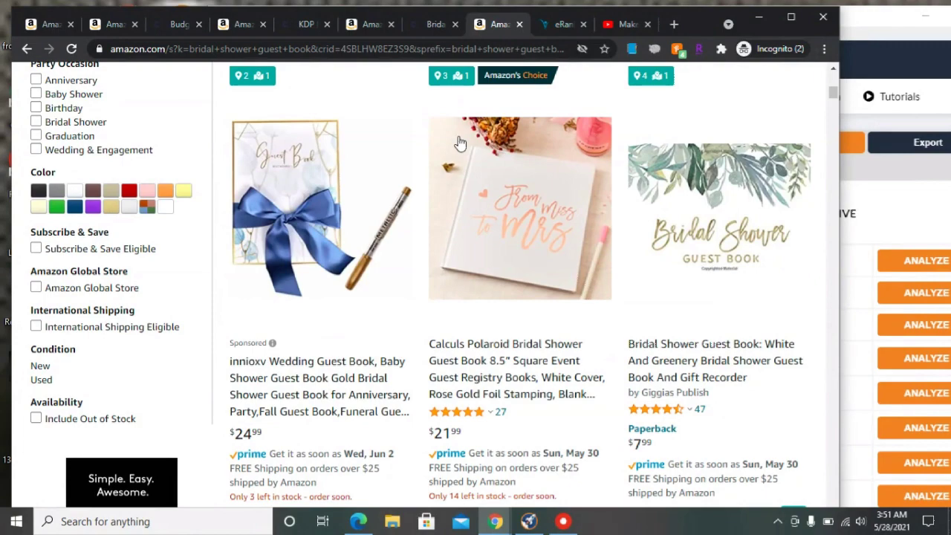
scroll(460, 143, down, 1)
scroll(460, 143, down, 1)
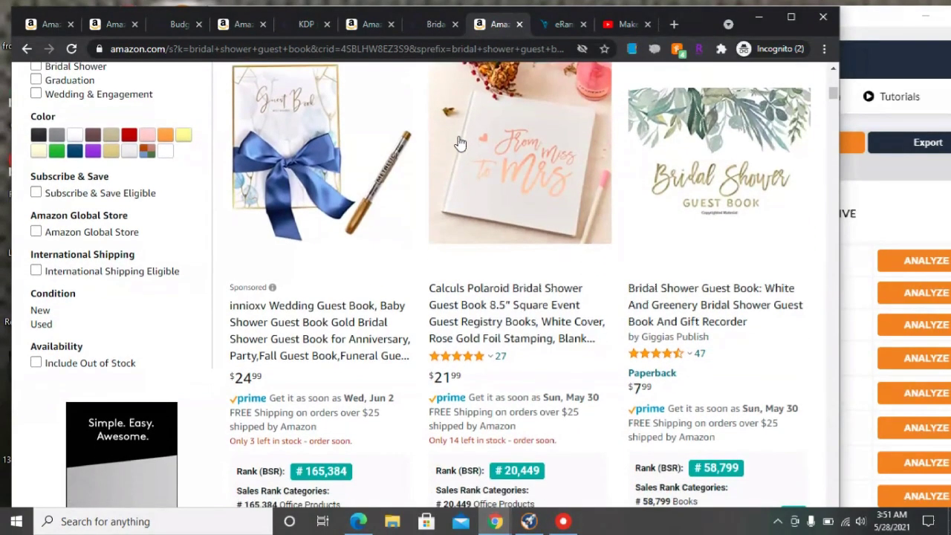
scroll(460, 142, down, 5)
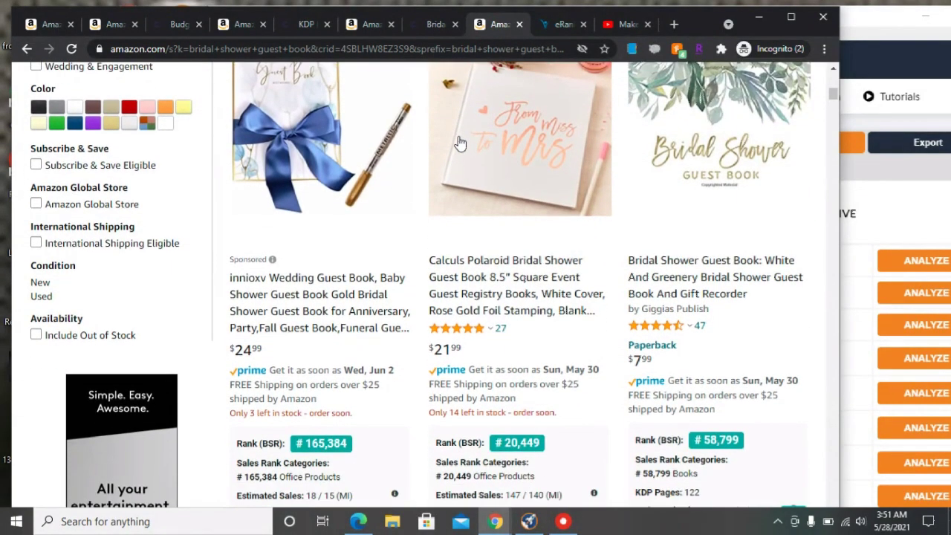
Browse further through the bridal shower guest book listings, comparing cover designs, prices and review ratings.
scroll(460, 141, down, 8)
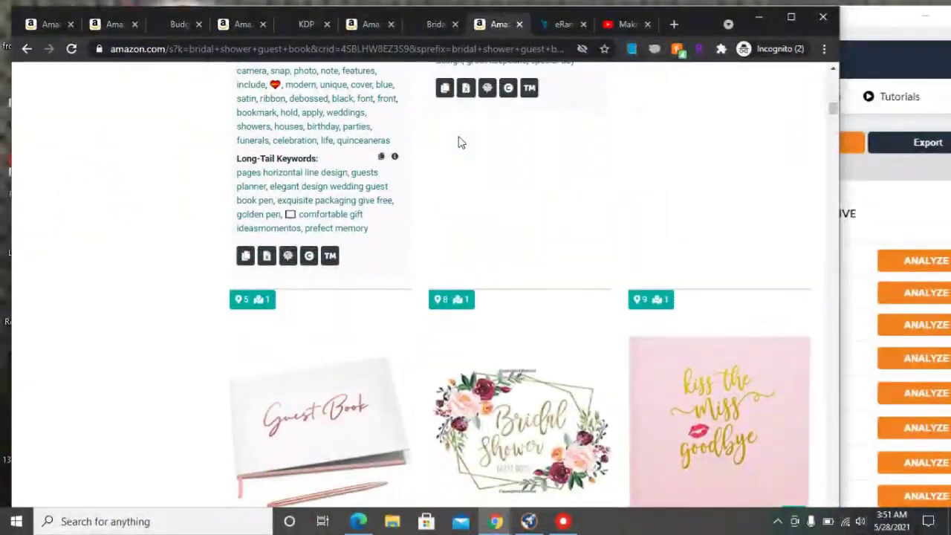
scroll(460, 143, down, 4)
scroll(460, 142, down, 1)
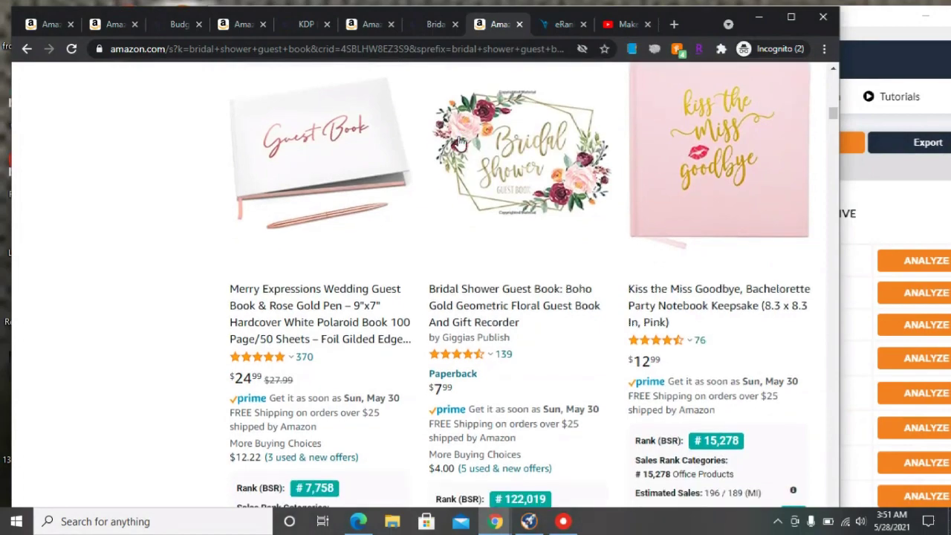
scroll(460, 141, down, 6)
scroll(459, 141, down, 10)
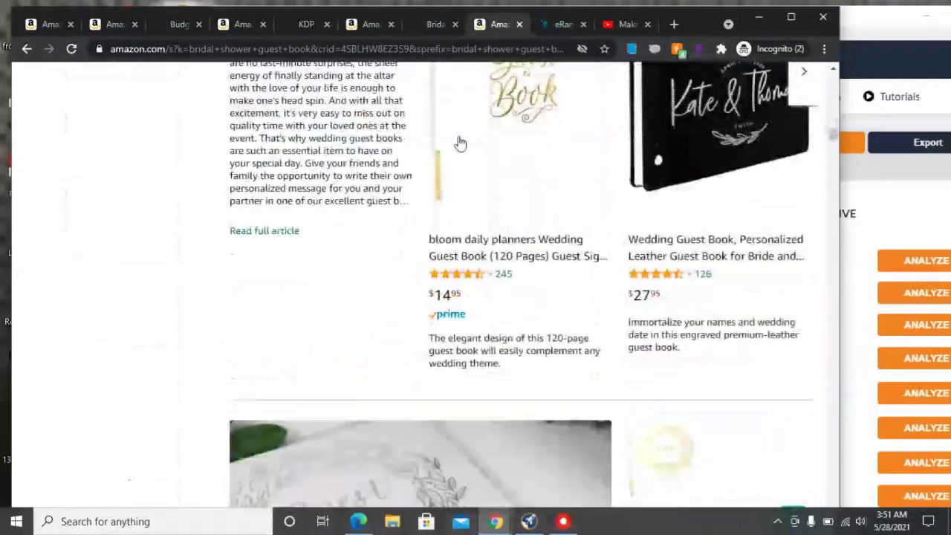
scroll(460, 141, up, 3)
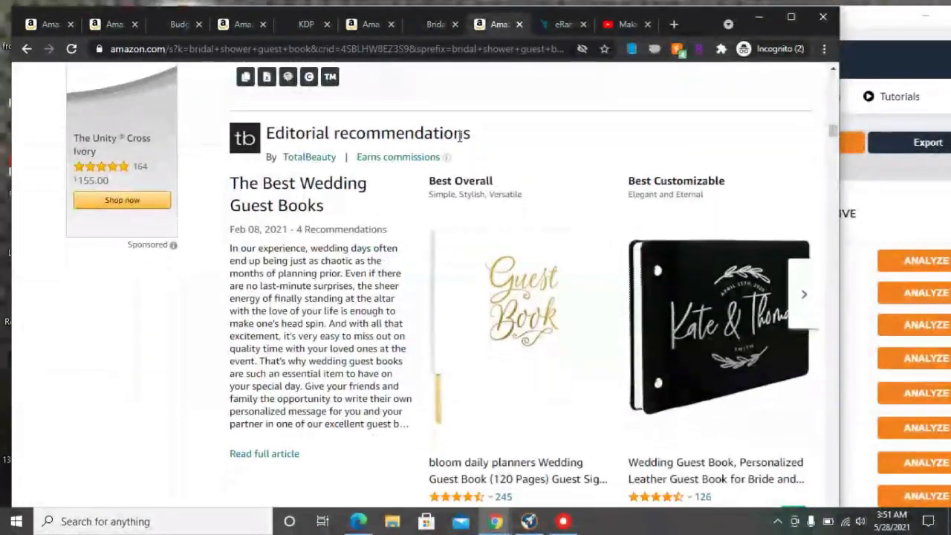
scroll(460, 137, down, 9)
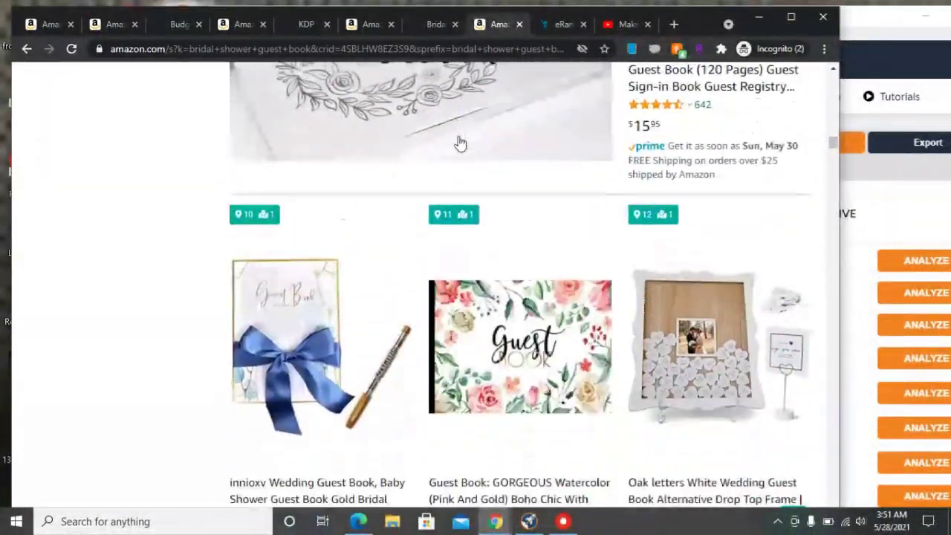
scroll(460, 143, down, 8)
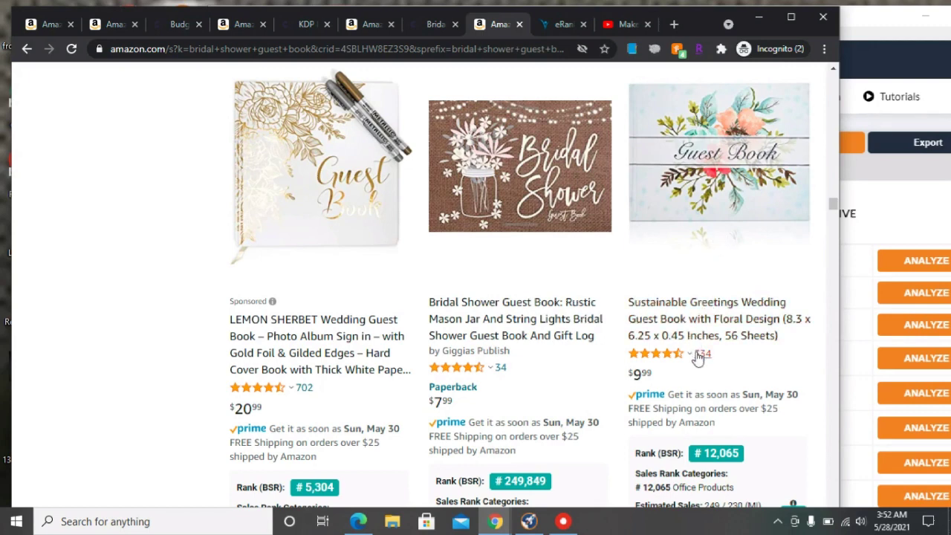
Examine the sales rank, estimated sales and keyword data of the Sustainable Greetings floral guest book and its neighbouring listings.
scroll(697, 357, down, 2)
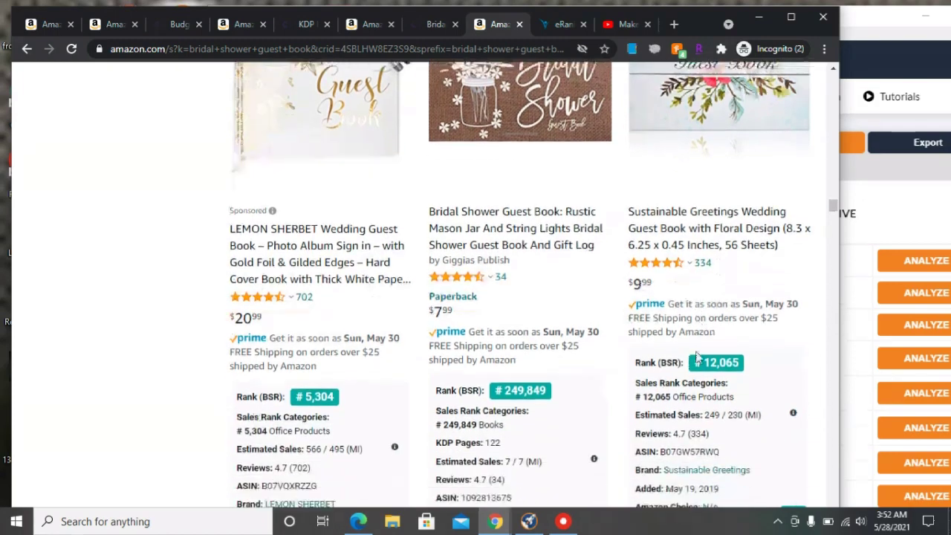
scroll(697, 354, down, 1)
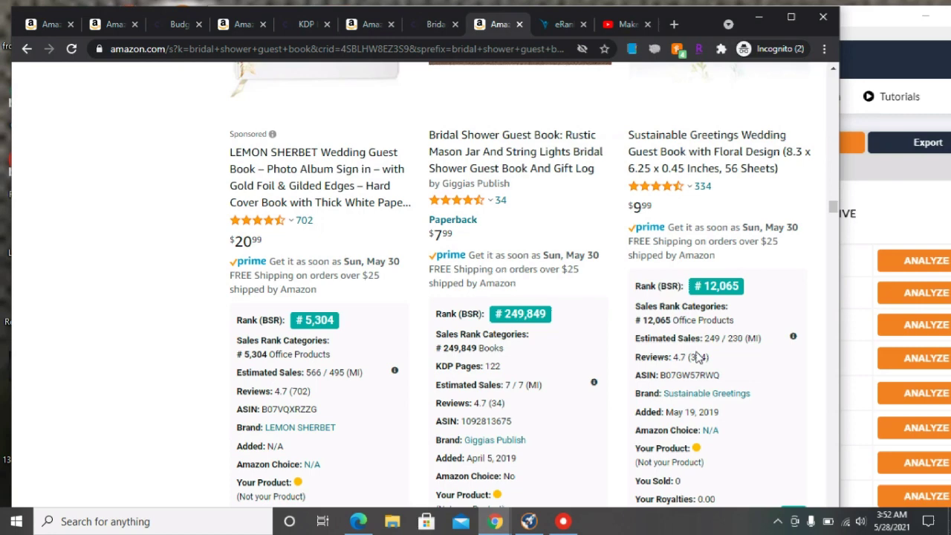
scroll(698, 356, down, 1)
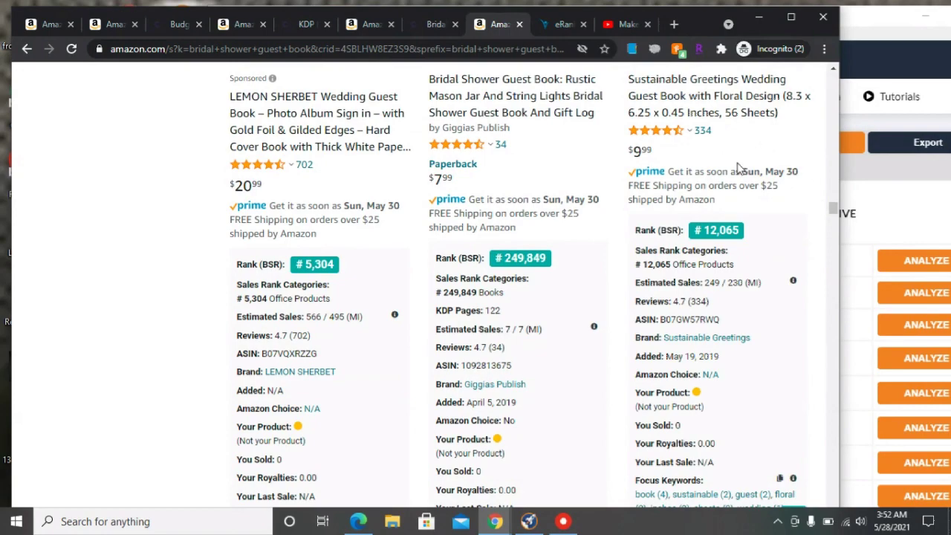
scroll(739, 169, down, 3)
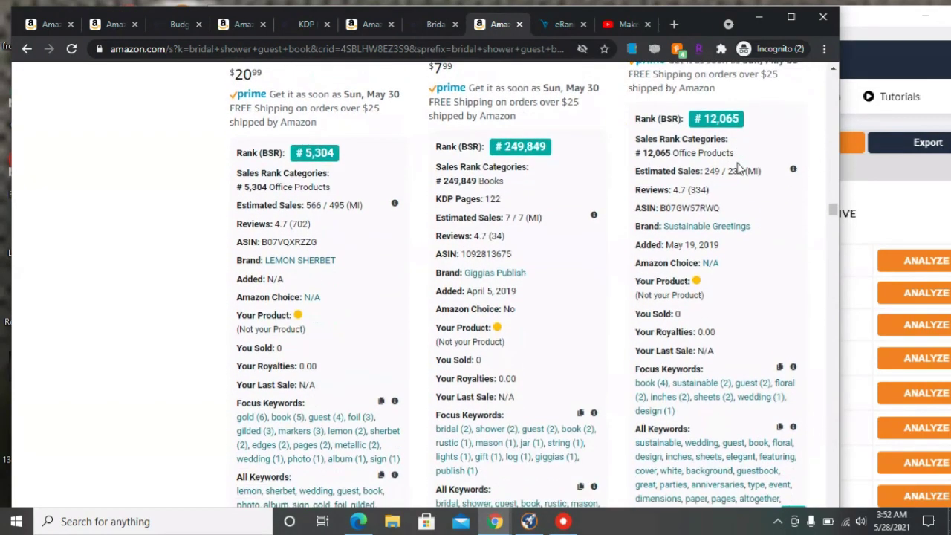
scroll(740, 169, down, 5)
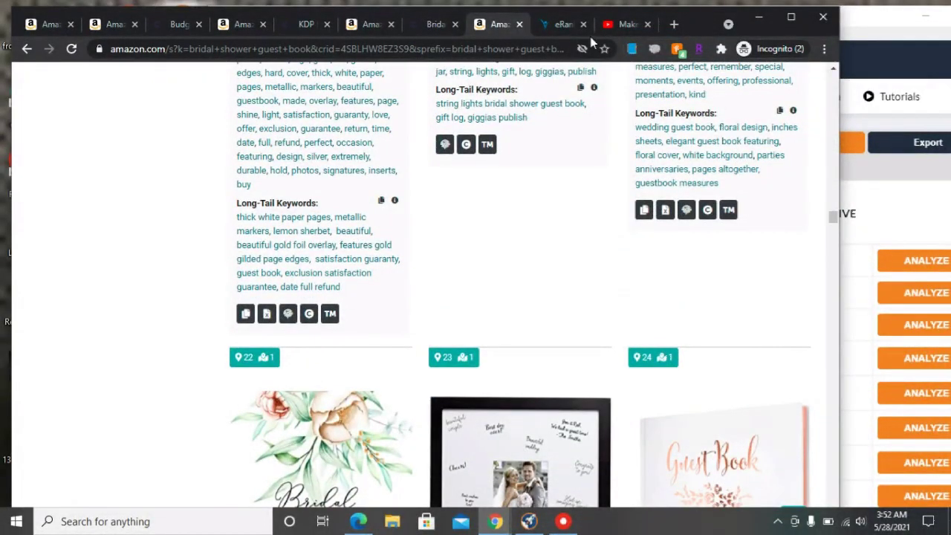
Switch to Creative Fabrica's Bridal Shower Guest Book KDP interior and examine its description, trim size, page count, preview and pricing.
click(431, 25)
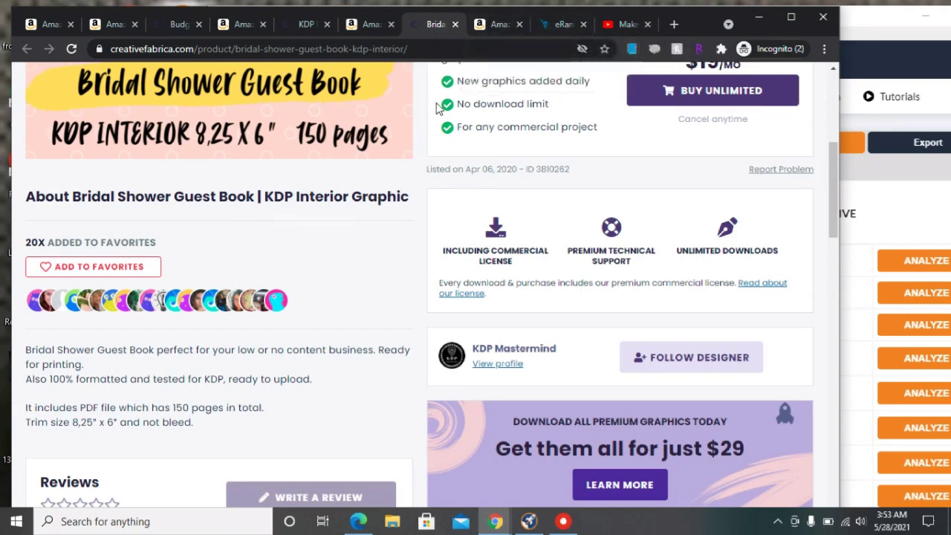
scroll(337, 250, down, 1)
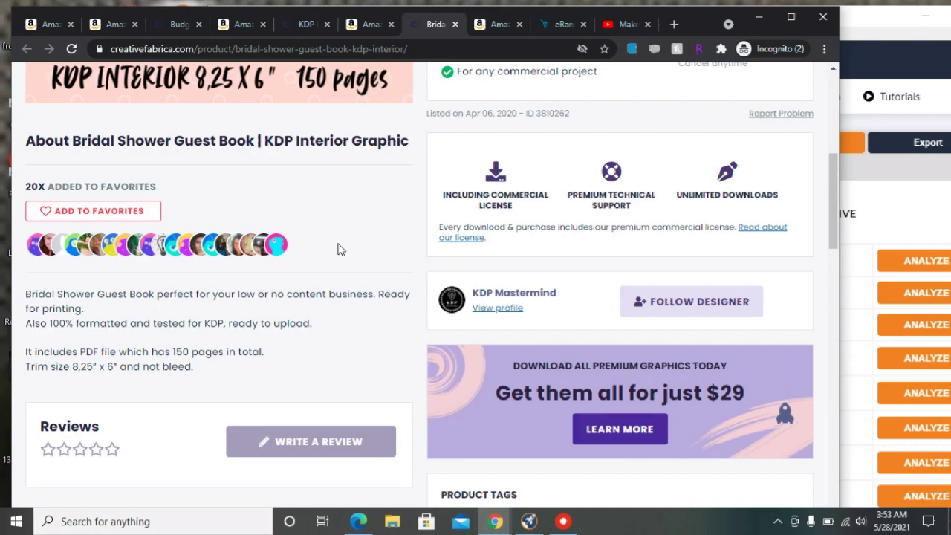
scroll(338, 250, down, 1)
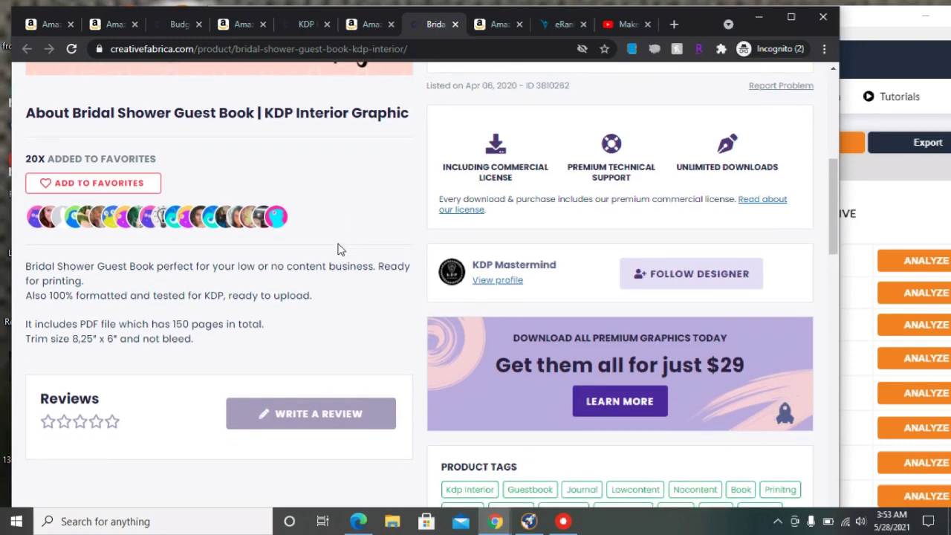
scroll(338, 249, down, 1)
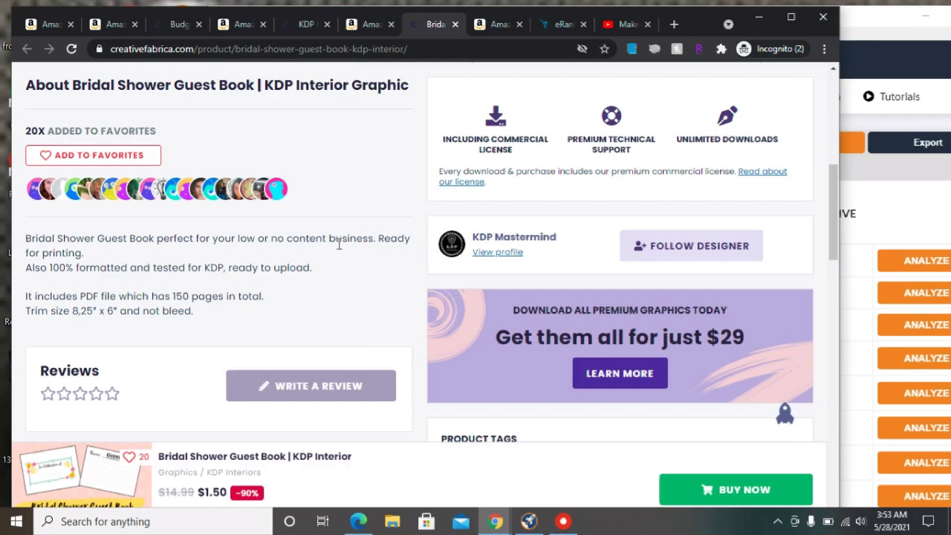
scroll(339, 243, up, 4)
scroll(338, 249, up, 1)
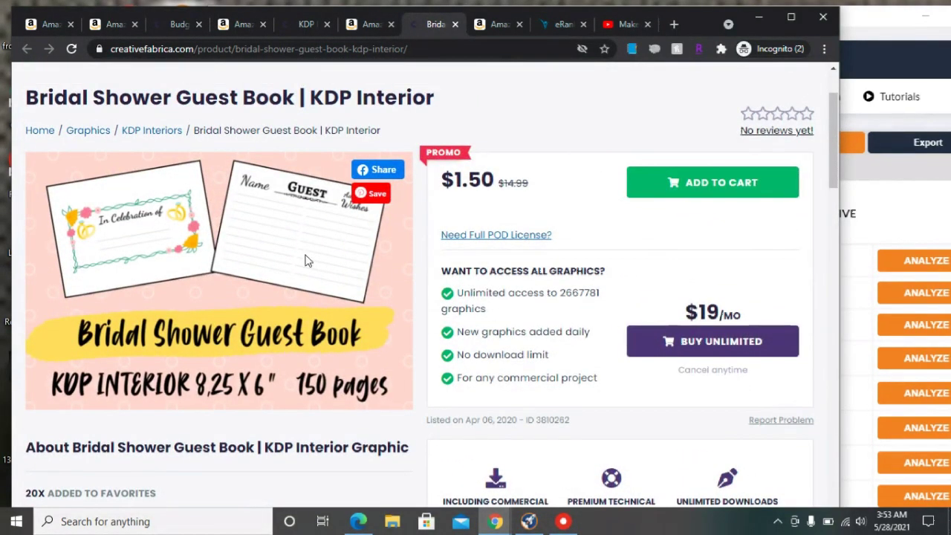
scroll(304, 260, down, 1)
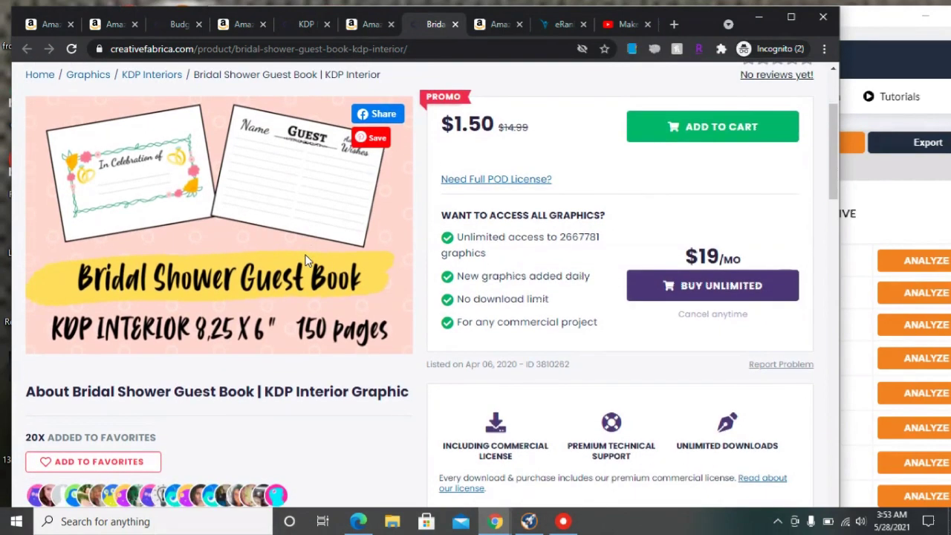
scroll(304, 260, down, 1)
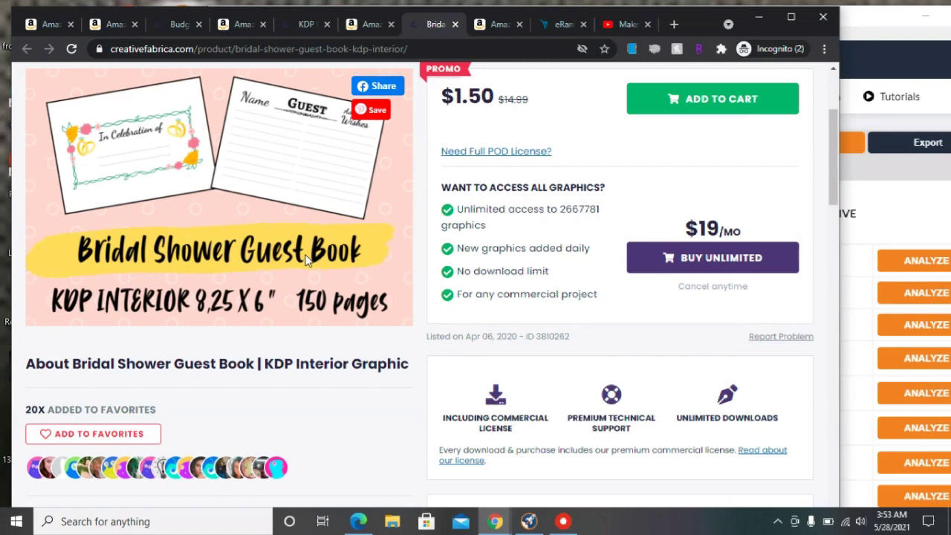
scroll(304, 260, down, 3)
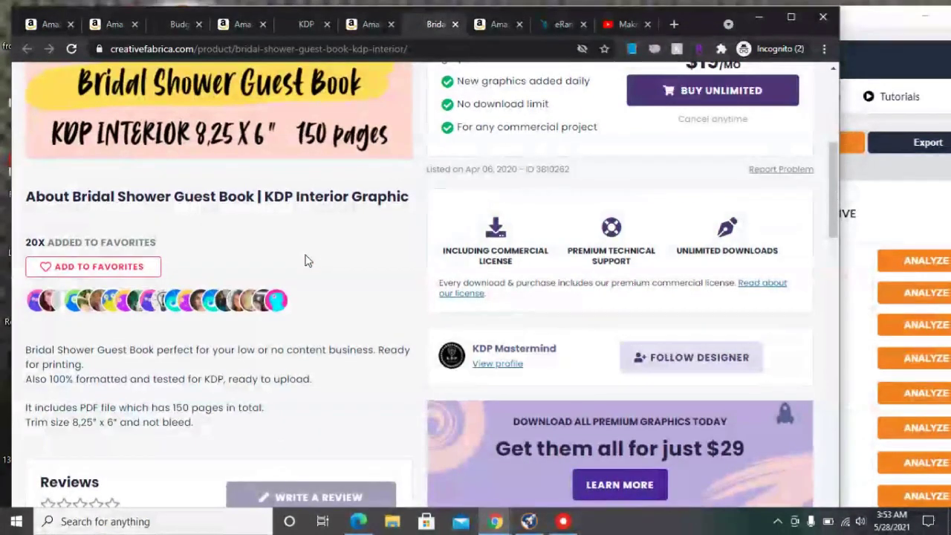
Switch to Publisher Rocket and look through the keyword suggestions for "bridal shower guest book", including the related terms further down.
scroll(305, 260, down, 1)
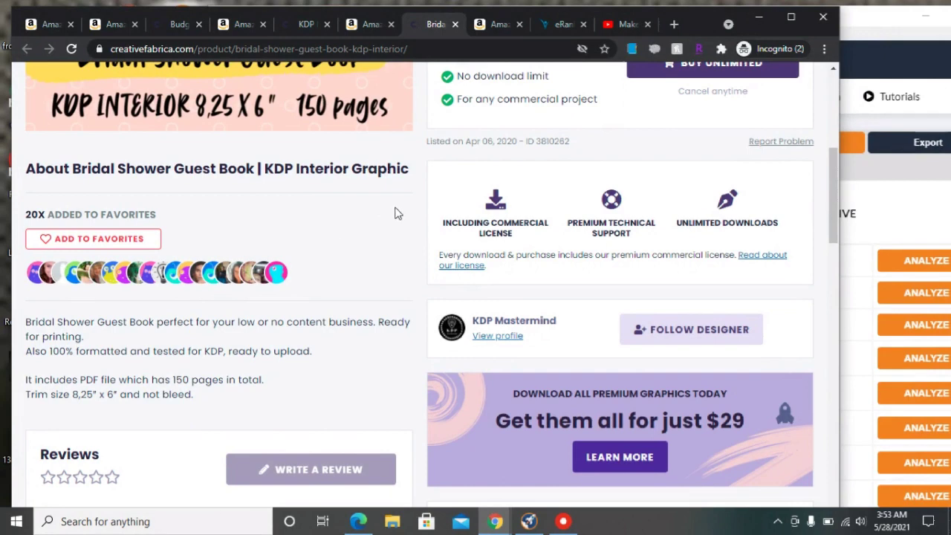
click(882, 212)
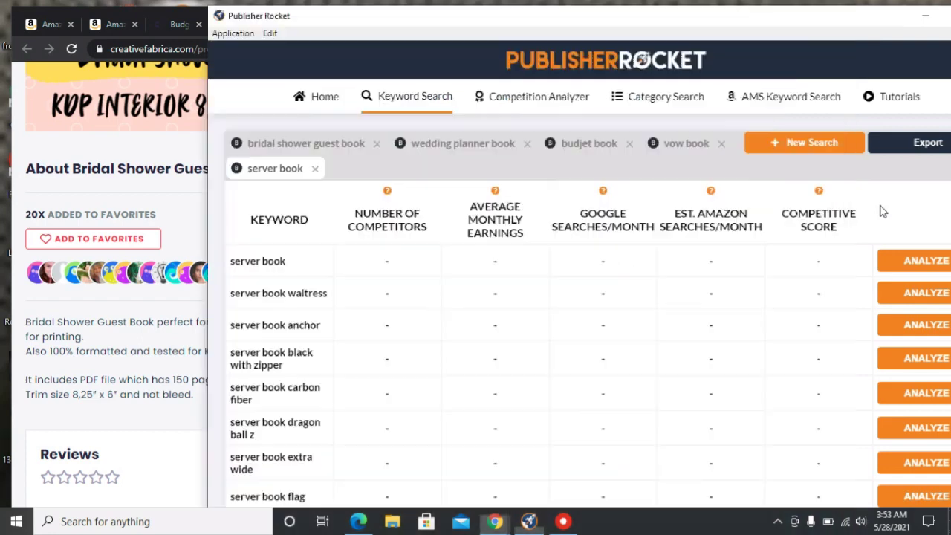
click(322, 146)
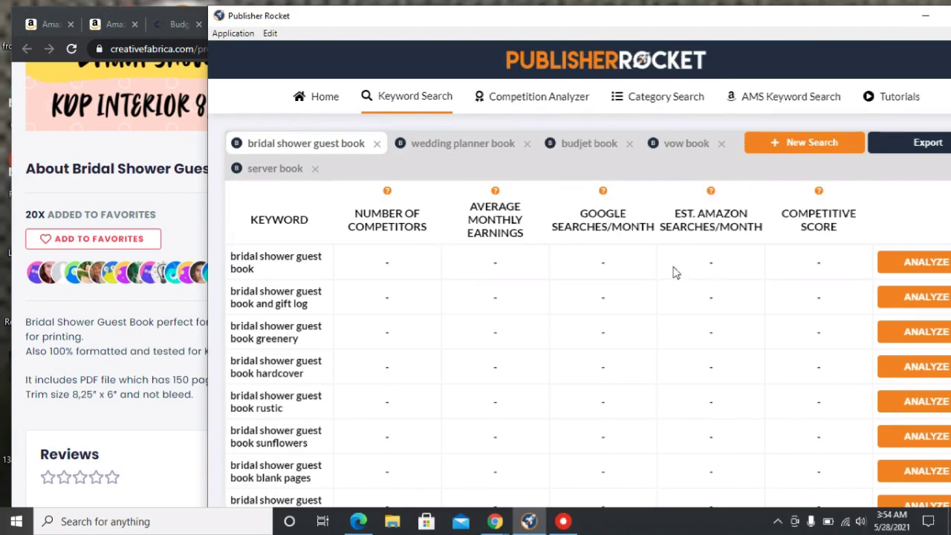
scroll(675, 272, down, 3)
scroll(675, 273, down, 4)
scroll(674, 272, down, 1)
scroll(675, 273, down, 3)
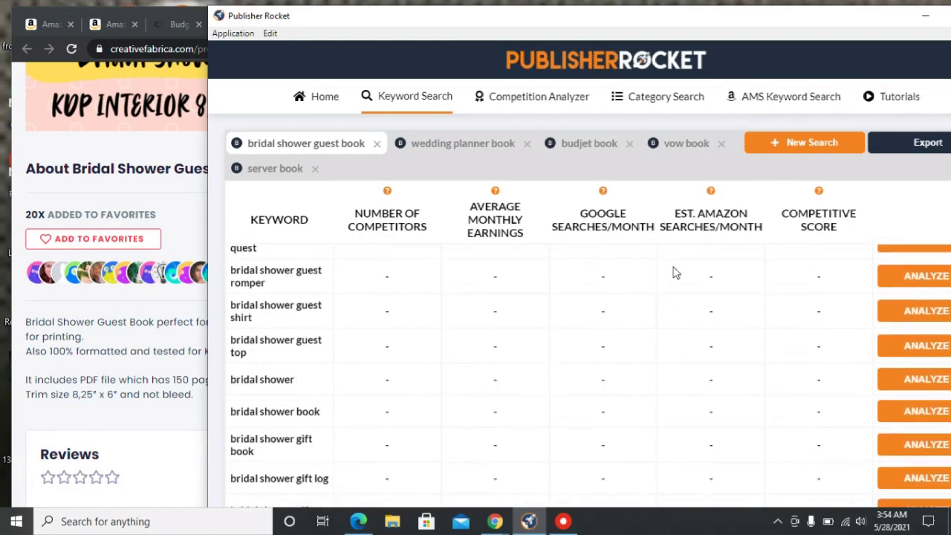
scroll(675, 272, down, 9)
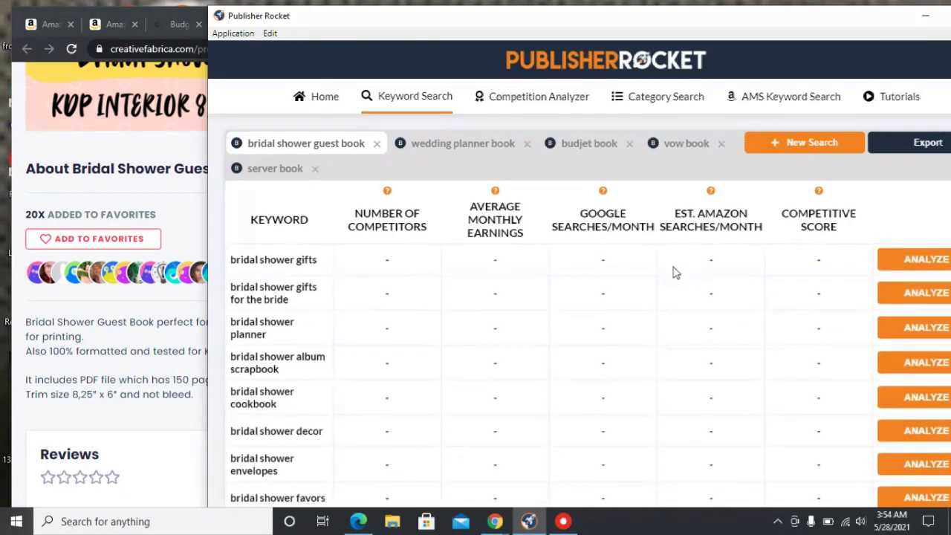
scroll(674, 273, down, 10)
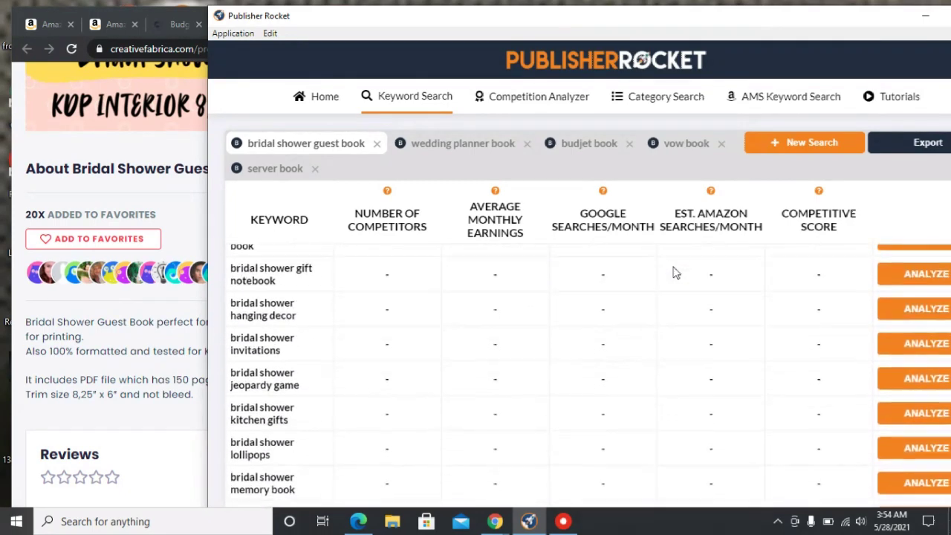
scroll(674, 272, down, 10)
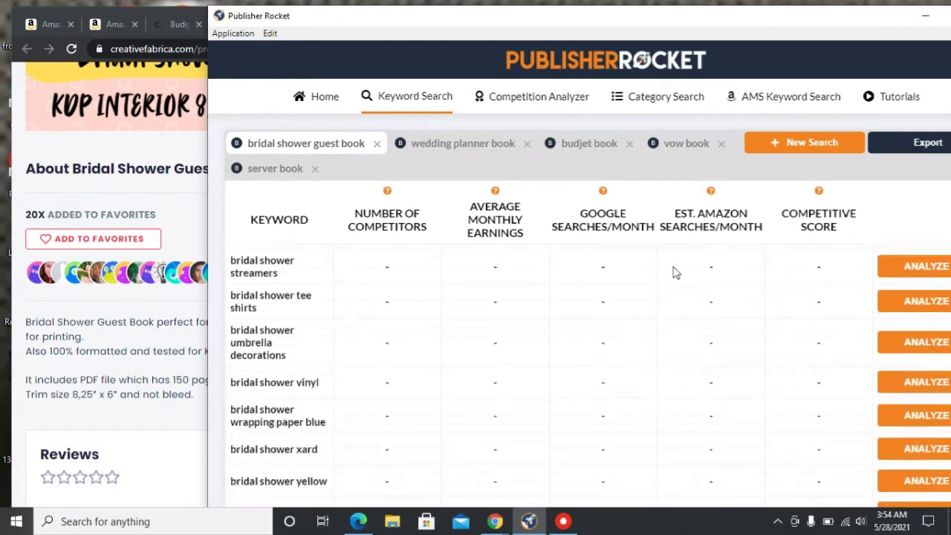
scroll(675, 273, down, 8)
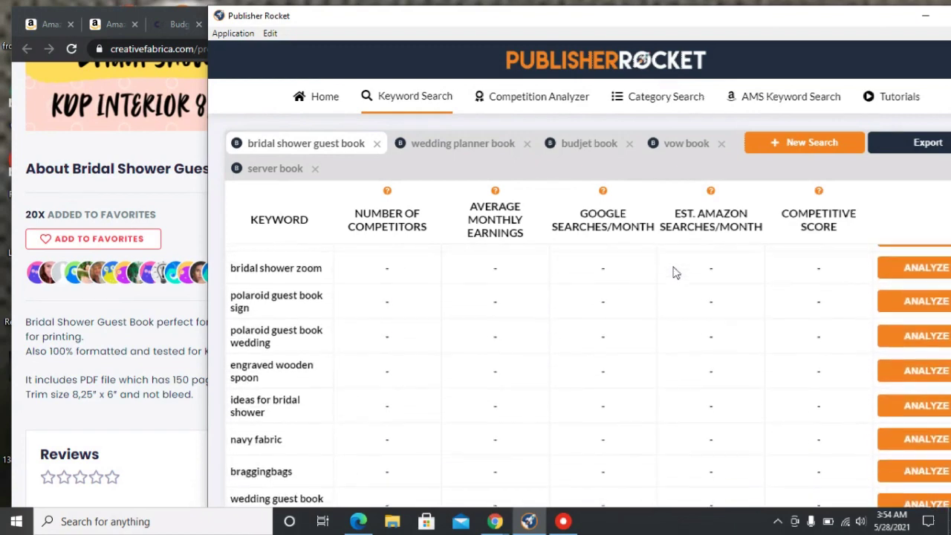
scroll(674, 272, down, 10)
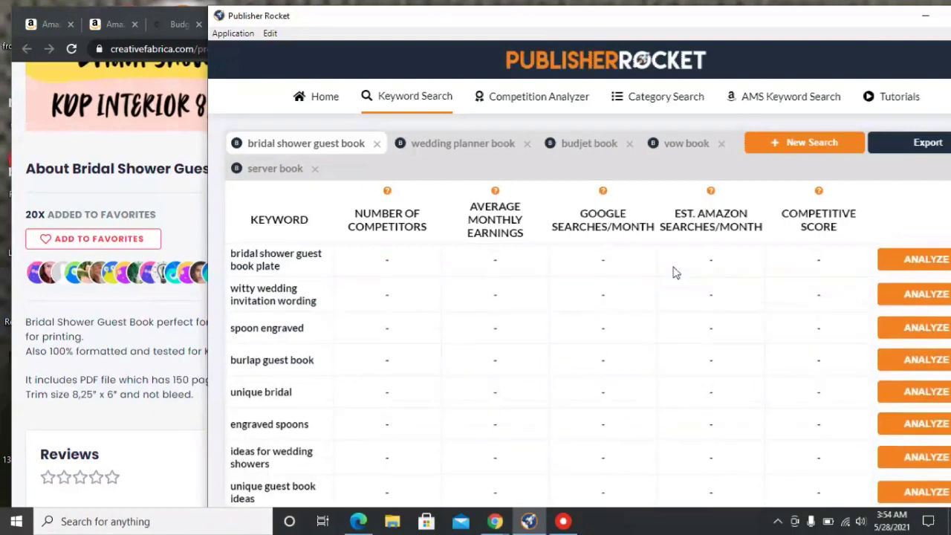
scroll(675, 273, down, 1)
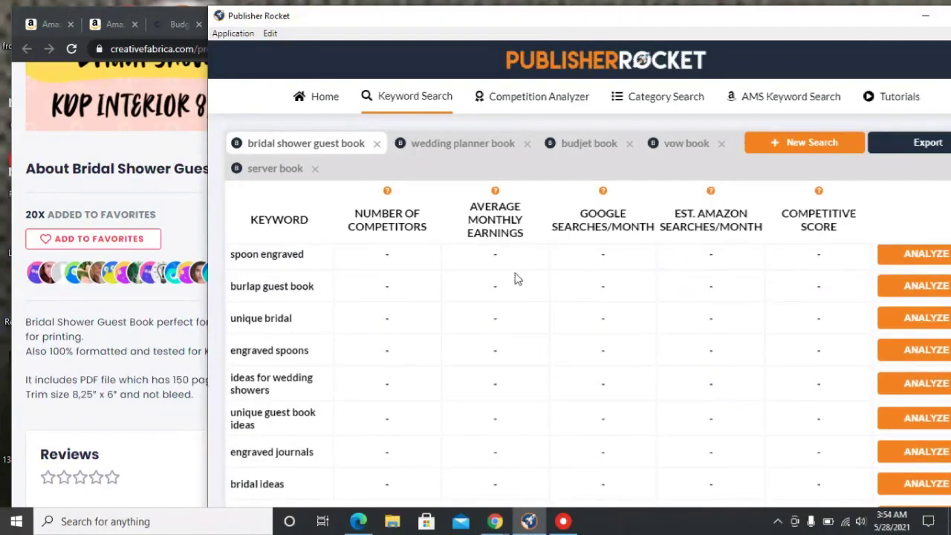
Switch back to the browser's Amazon results for "wedding planner book" and review the niche's price, sales rank, review and keyword statistics.
click(191, 216)
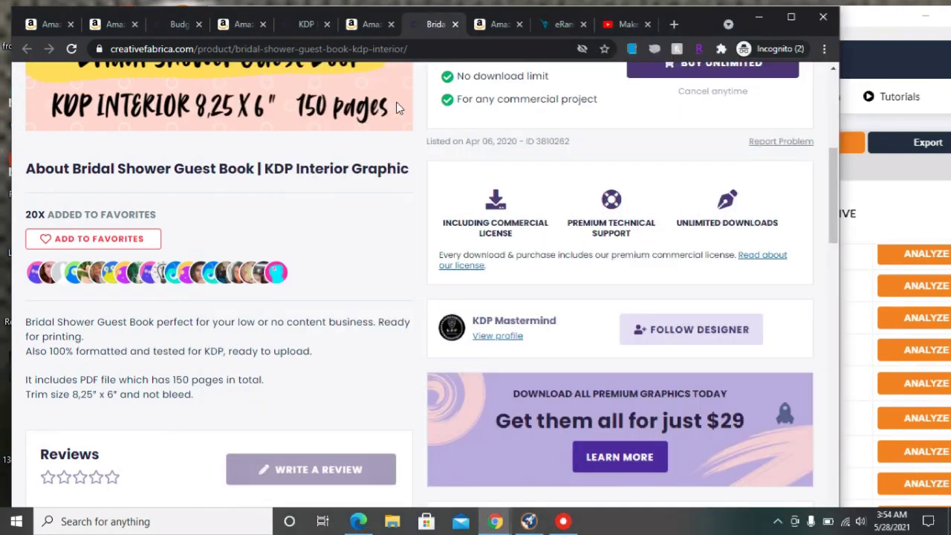
click(373, 27)
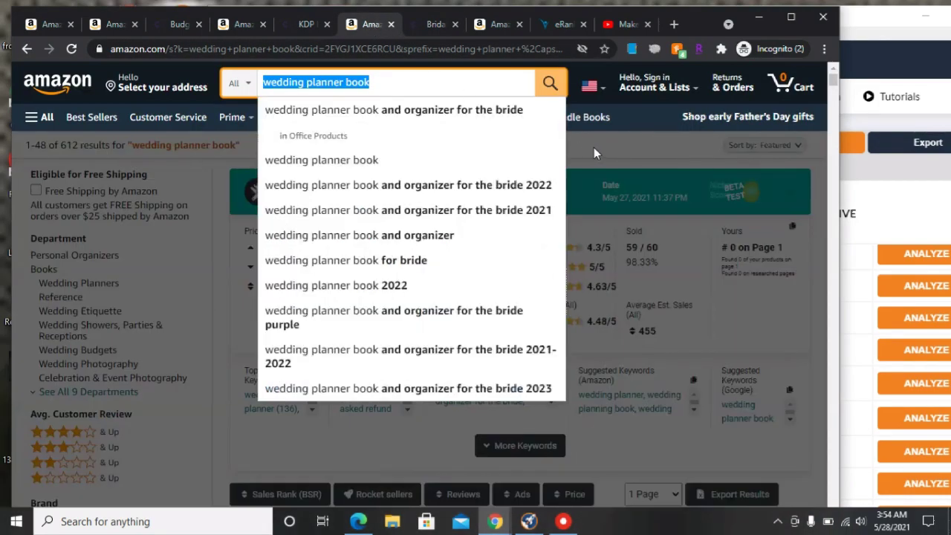
click(594, 149)
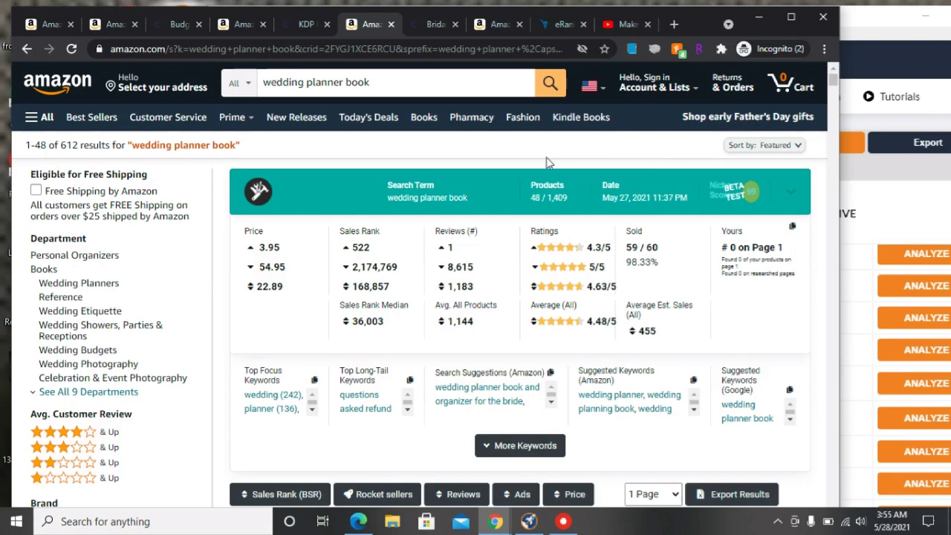
scroll(545, 162, down, 2)
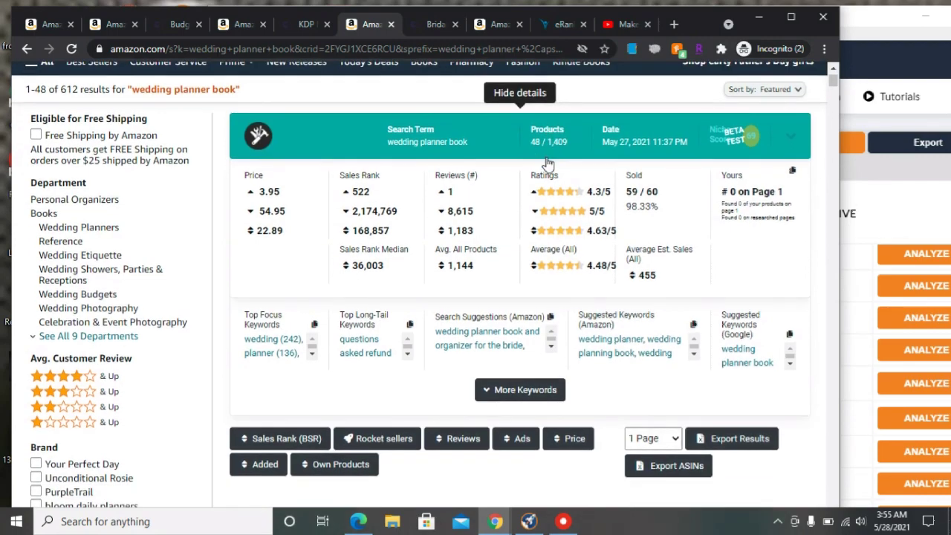
scroll(546, 161, down, 1)
scroll(546, 161, up, 2)
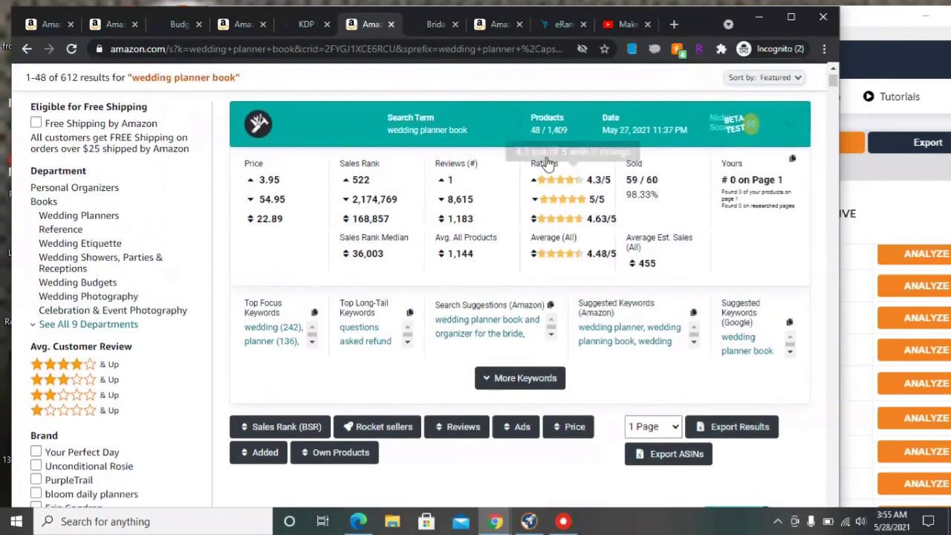
scroll(546, 162, down, 2)
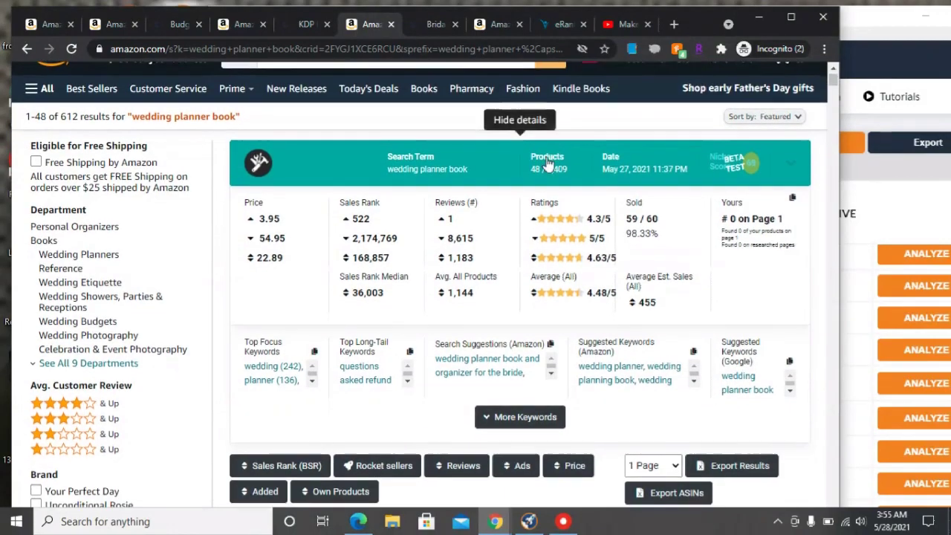
Examine the sales ranks, estimated sales, prices and keywords of the first row of wedding planner listings.
scroll(546, 162, down, 5)
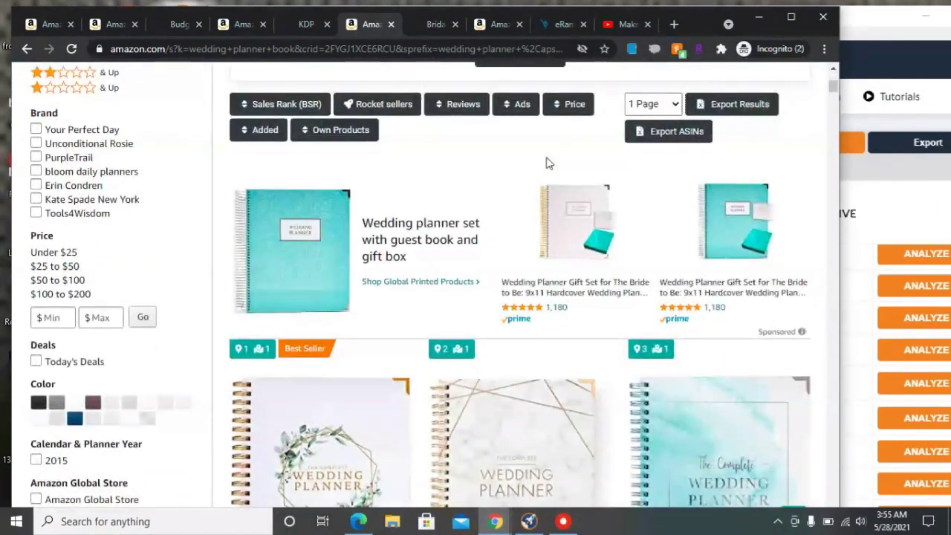
scroll(546, 162, down, 1)
scroll(546, 162, down, 7)
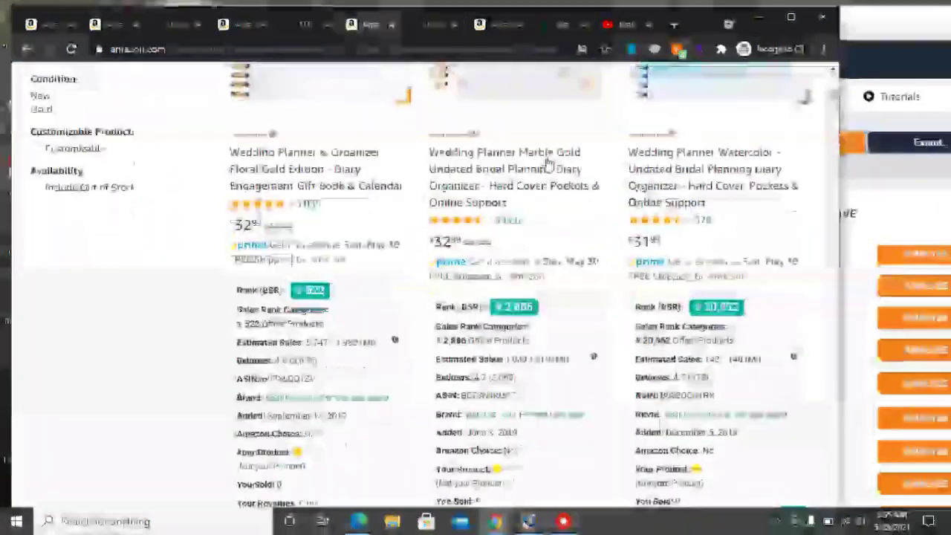
scroll(546, 162, down, 6)
scroll(546, 162, up, 8)
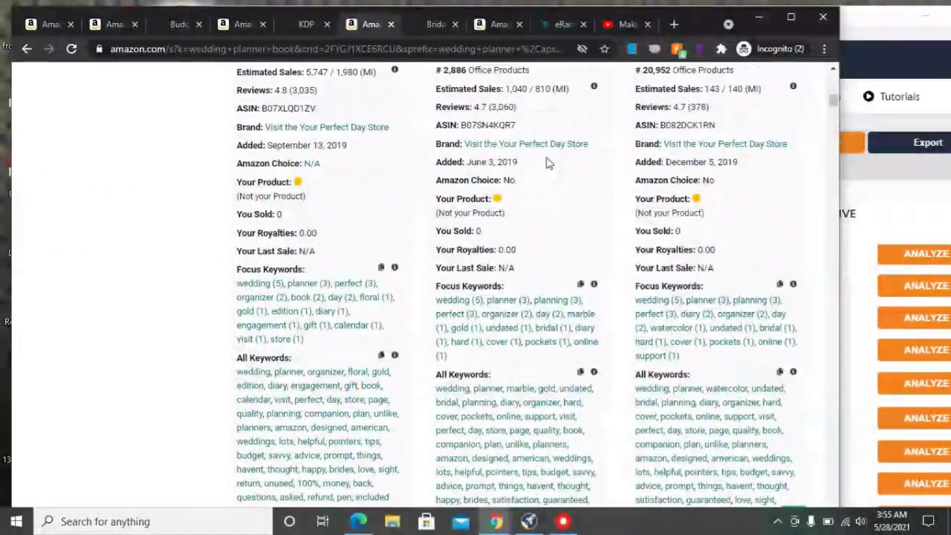
scroll(546, 162, up, 1)
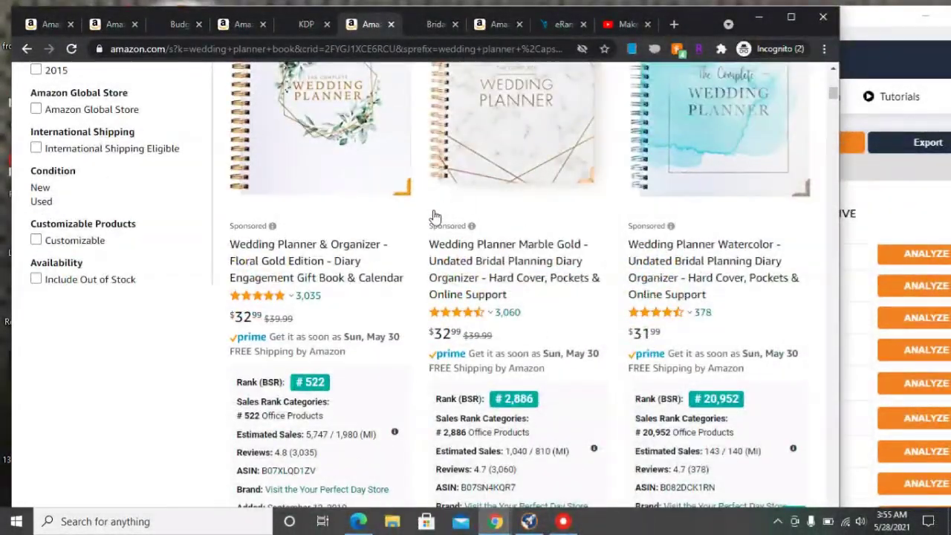
scroll(690, 216, down, 1)
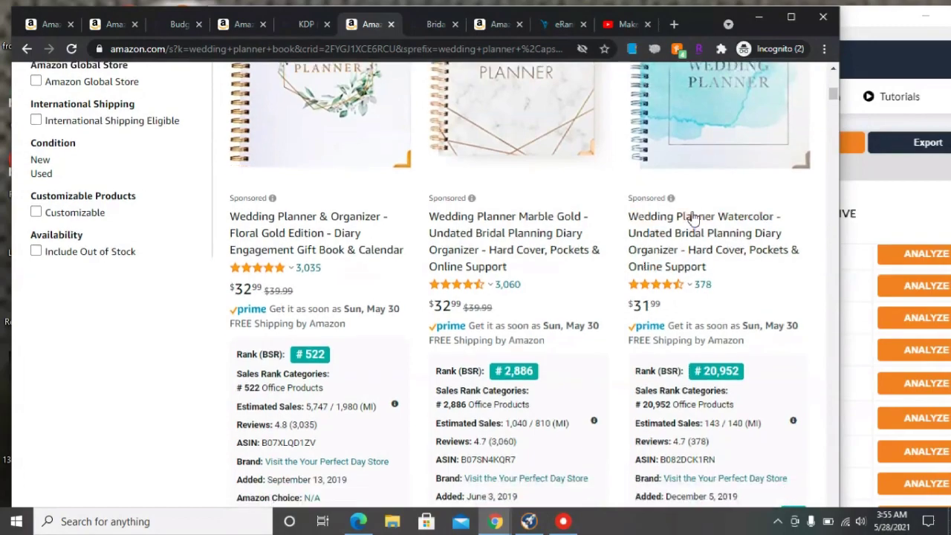
scroll(693, 216, down, 4)
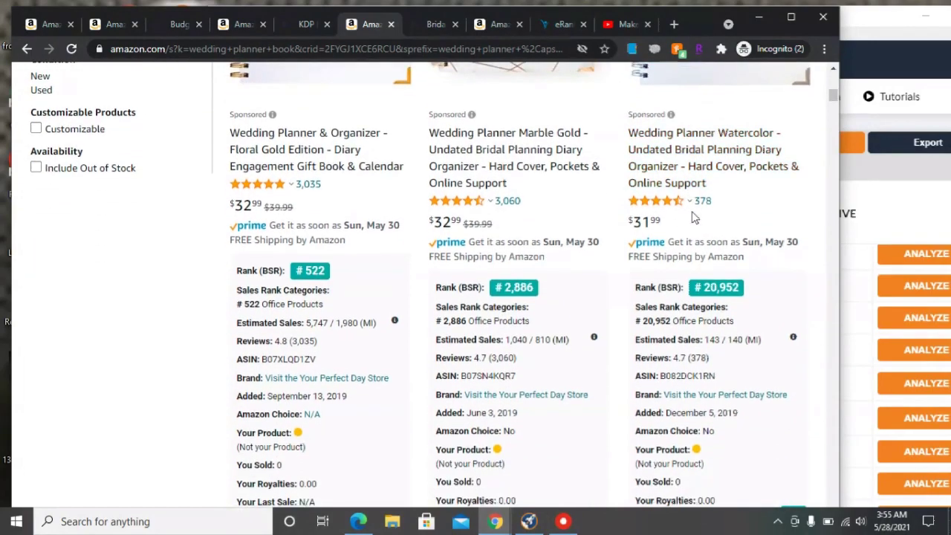
scroll(693, 216, down, 5)
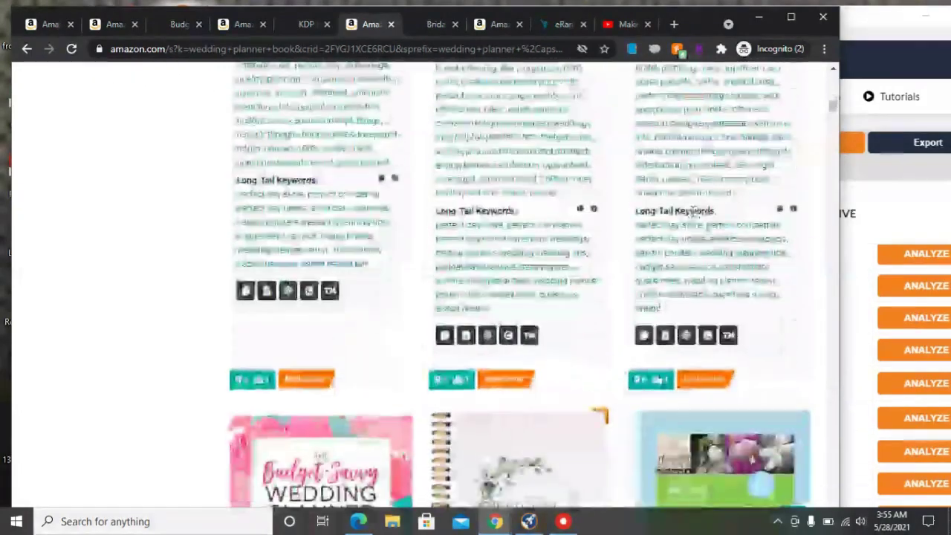
Examine The Budget-Savvy Wedding Planner & Organizer and its neighbouring best sellers, covering price, reviews, sales rank and estimated sales.
scroll(693, 216, down, 4)
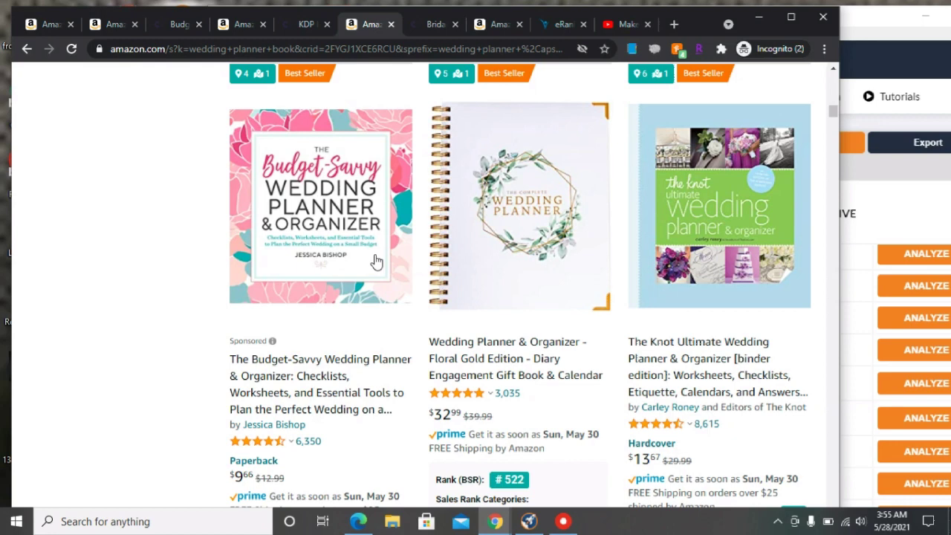
scroll(377, 261, down, 1)
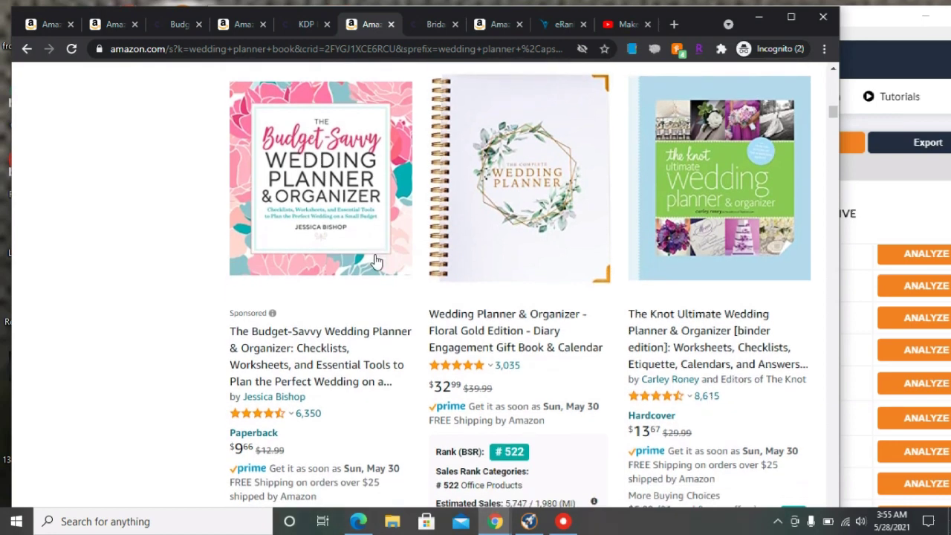
scroll(377, 261, down, 1)
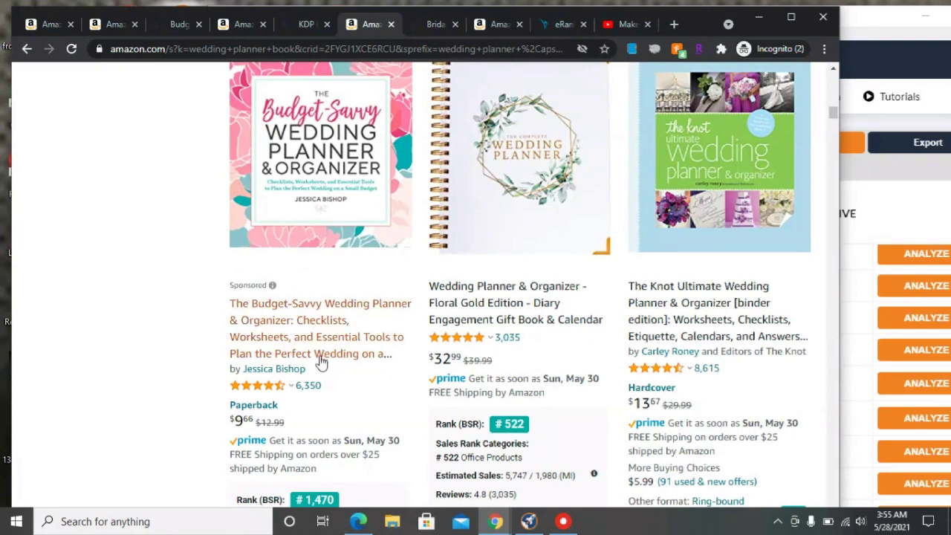
scroll(321, 360, up, 1)
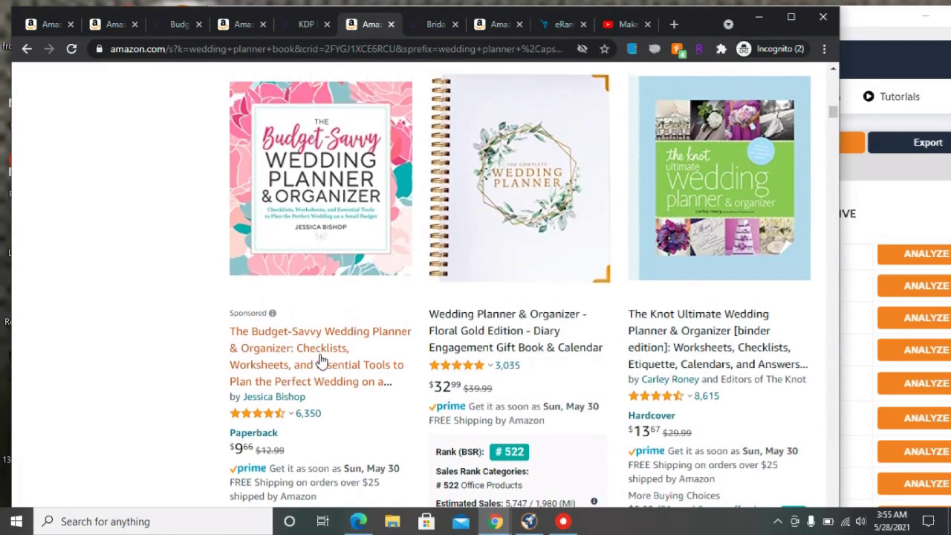
scroll(321, 360, down, 5)
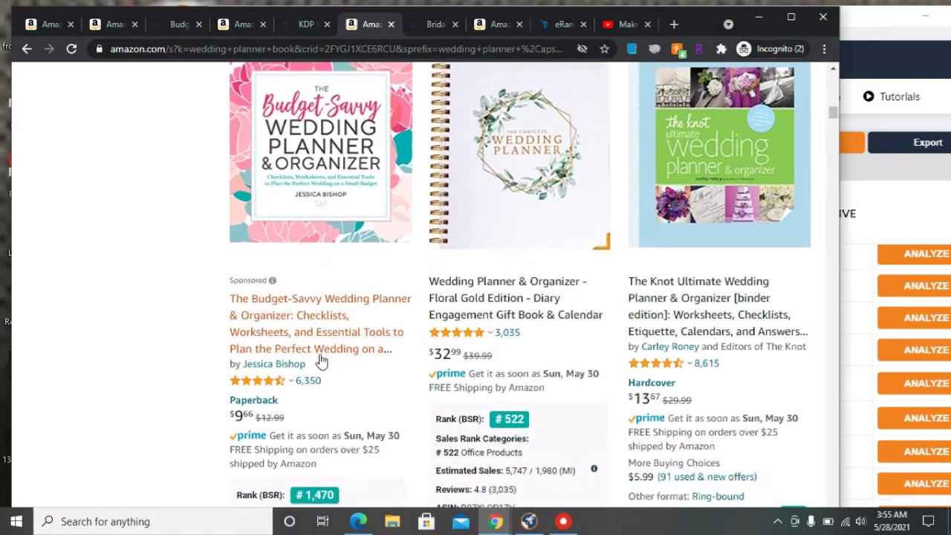
scroll(321, 356, down, 15)
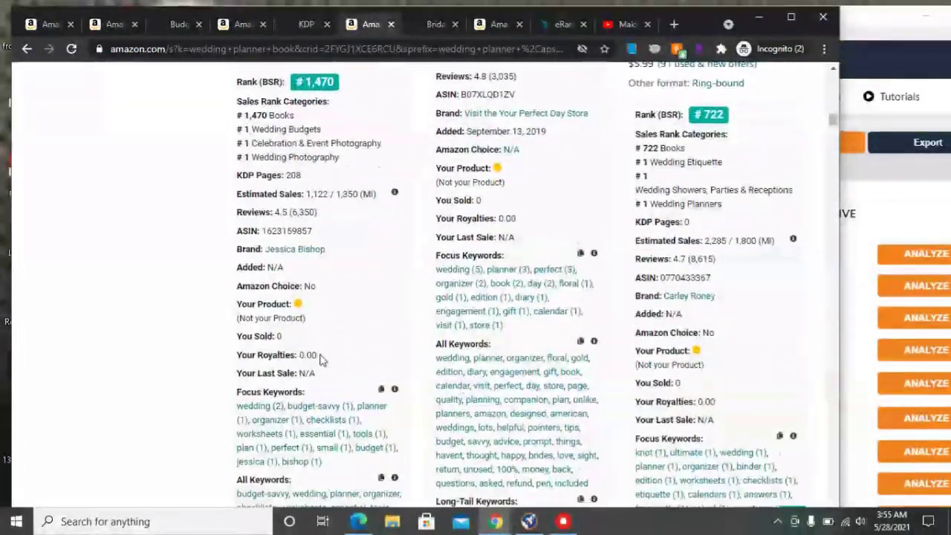
Browse further wedding planner listings past the editorial recommendations, comparing cover designs, prices and ratings of the paperback and spiral-bound planners.
scroll(321, 361, down, 8)
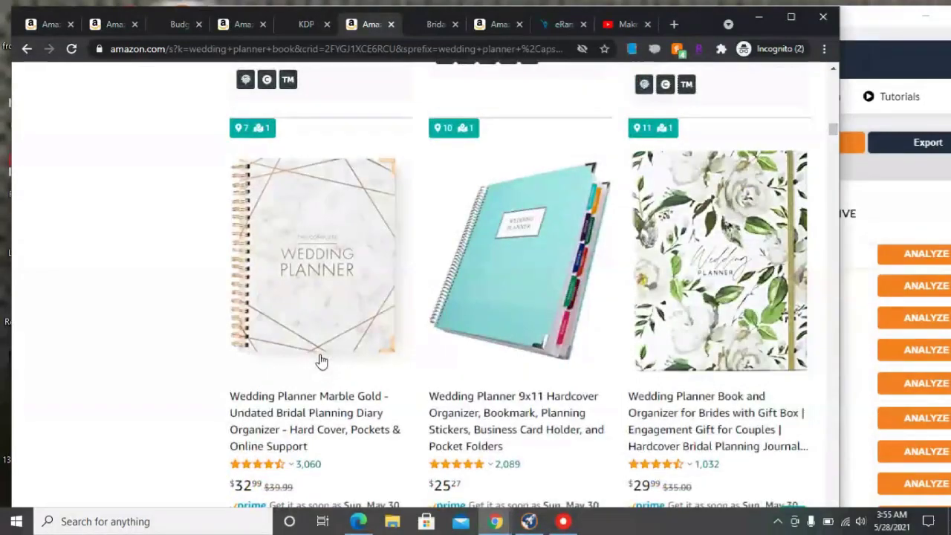
scroll(321, 361, down, 18)
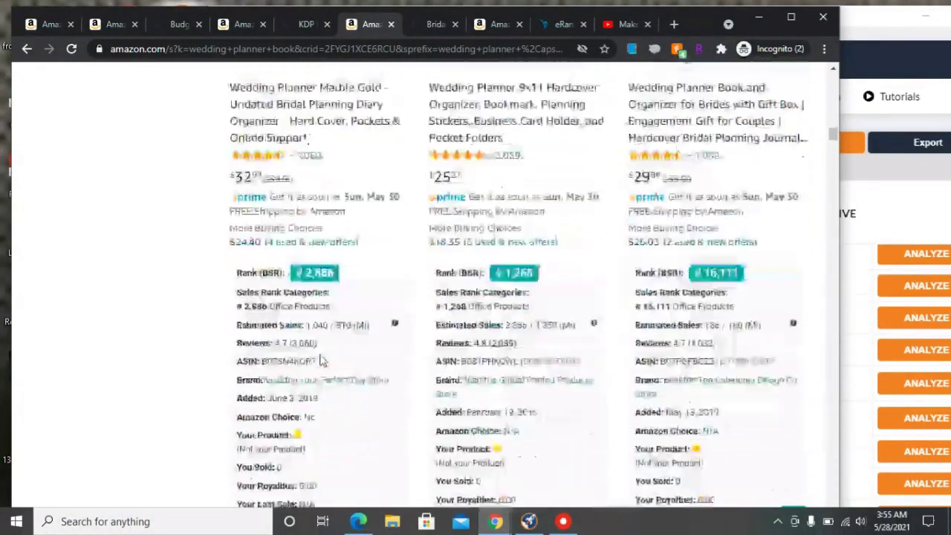
scroll(321, 361, down, 13)
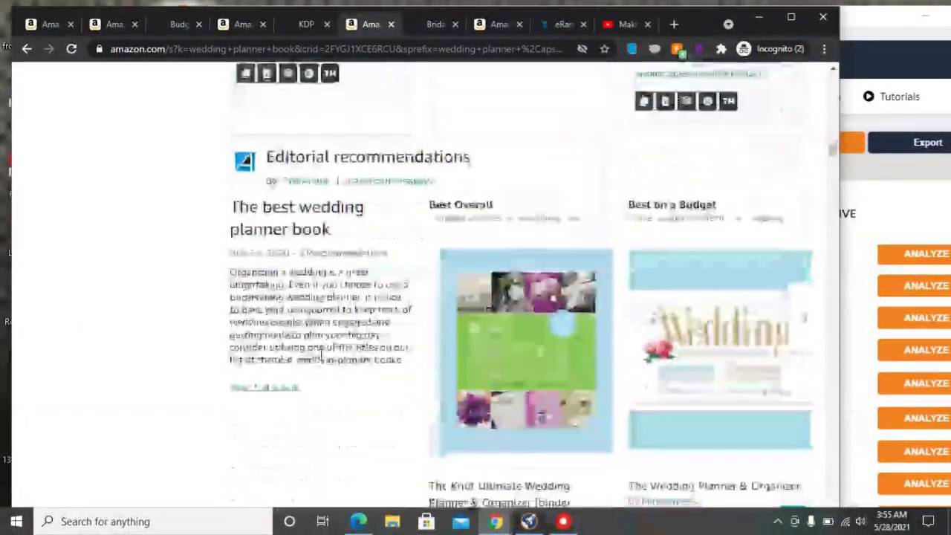
scroll(321, 360, down, 19)
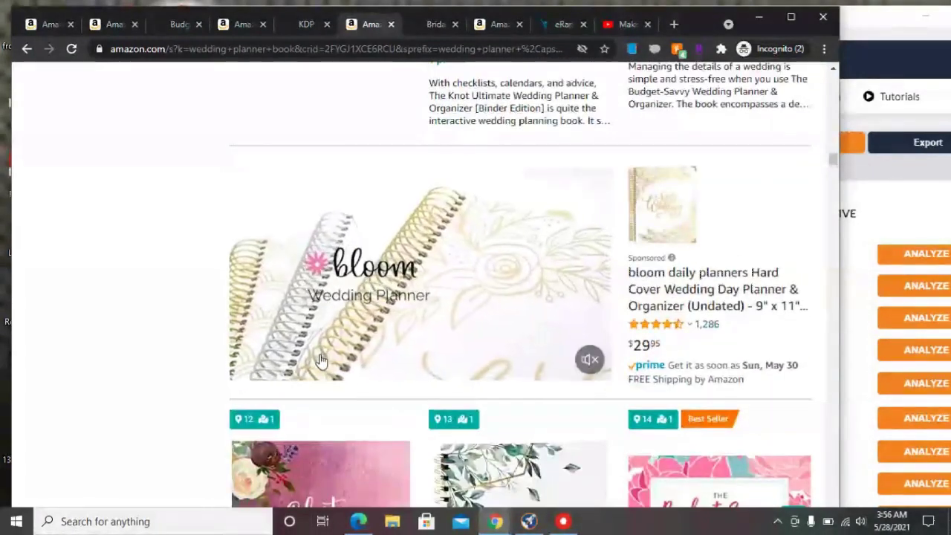
scroll(321, 362, down, 2)
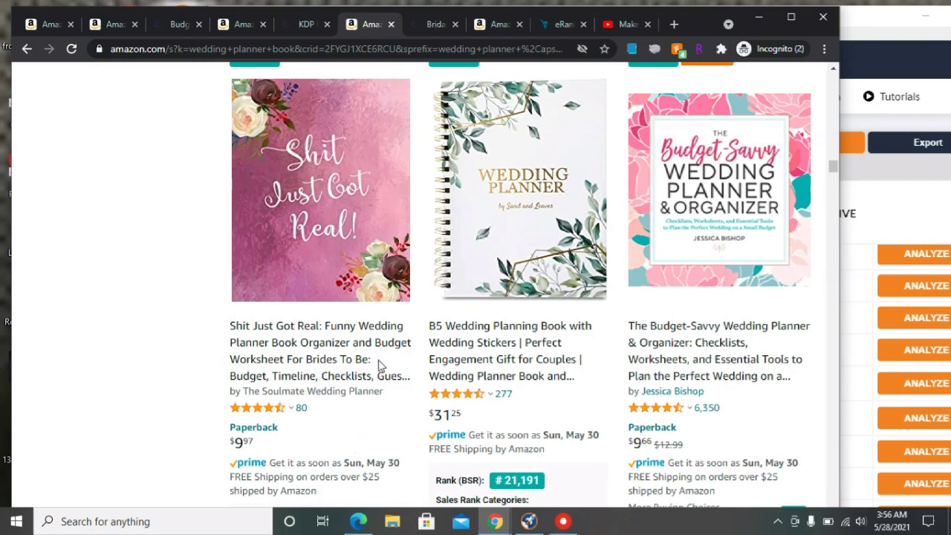
scroll(381, 364, down, 1)
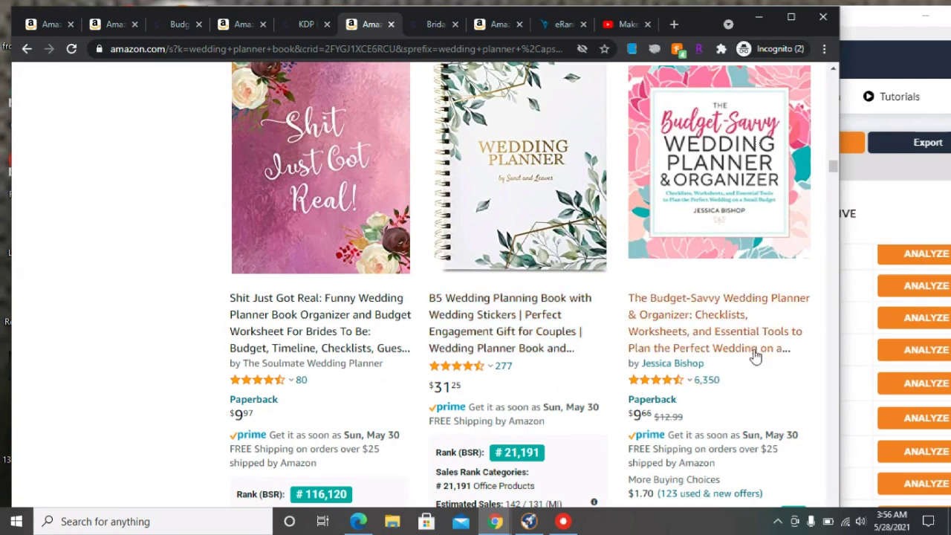
scroll(754, 357, down, 2)
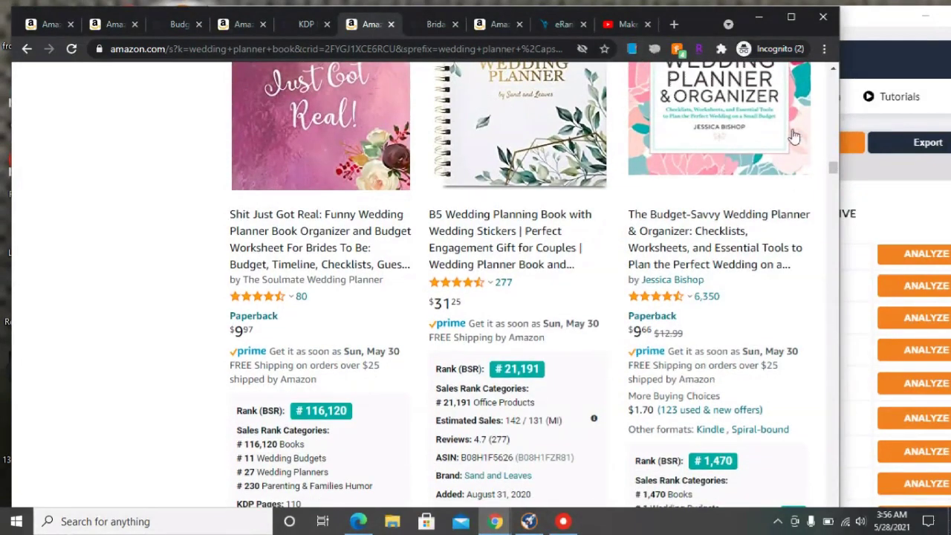
click(561, 25)
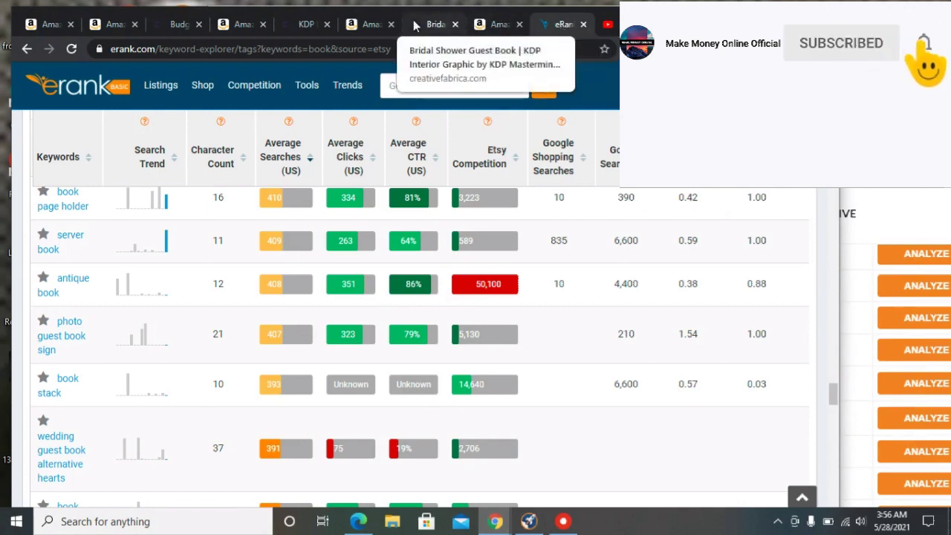
click(368, 27)
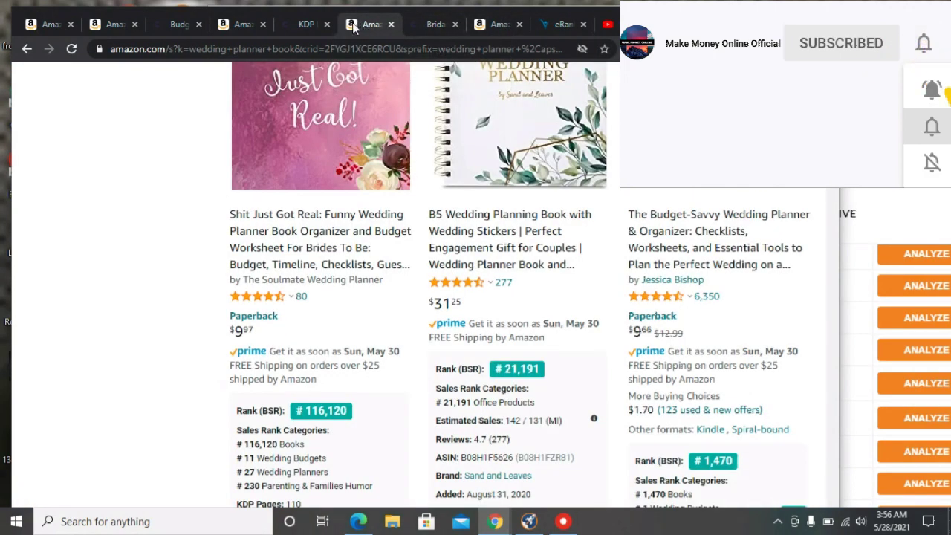
Open Creative Fabrica's KDP Interior Wedding Planner and Budget product page and review its preview images, price and licence terms.
click(310, 27)
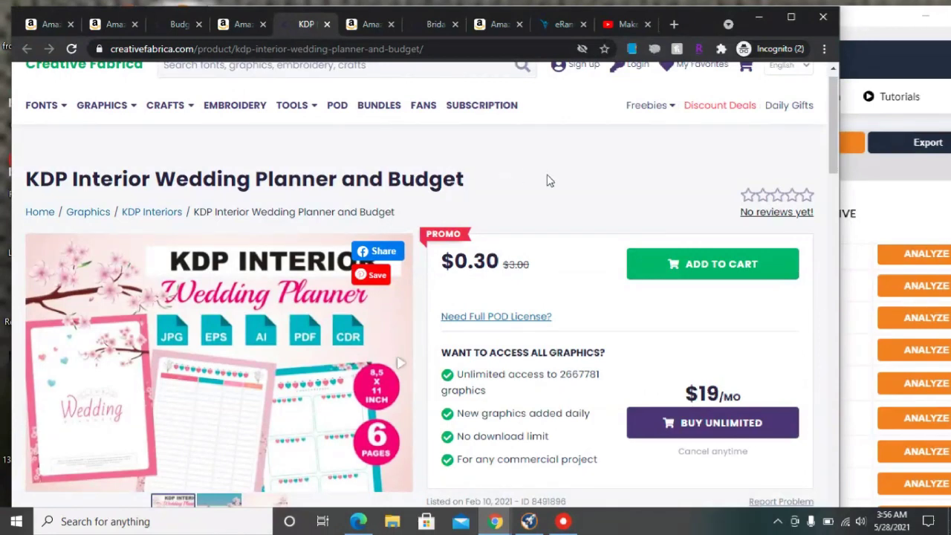
scroll(548, 181, down, 3)
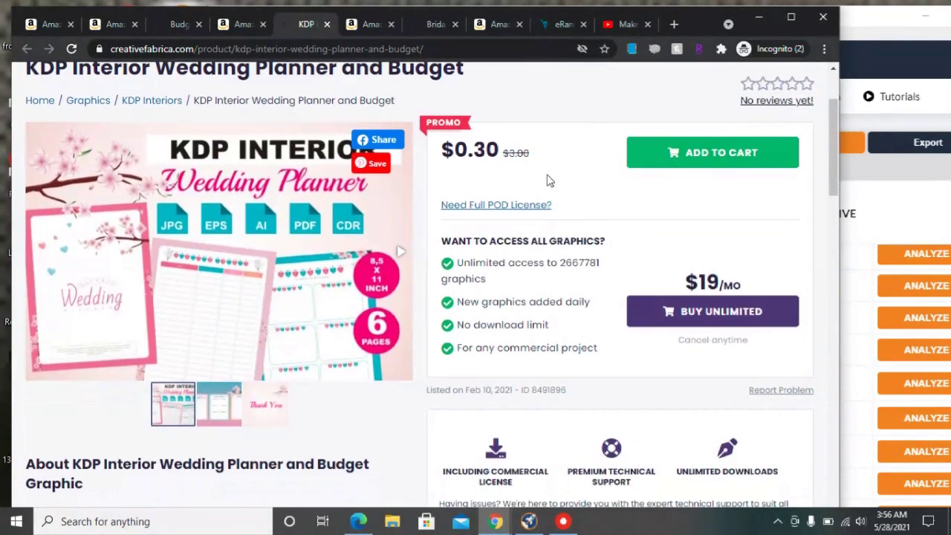
scroll(548, 181, down, 2)
scroll(548, 179, down, 1)
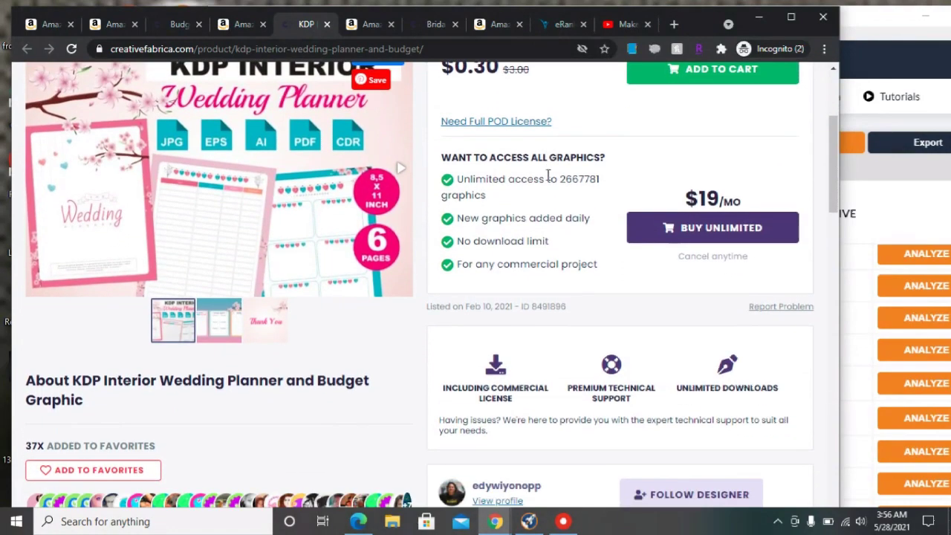
scroll(547, 179, down, 5)
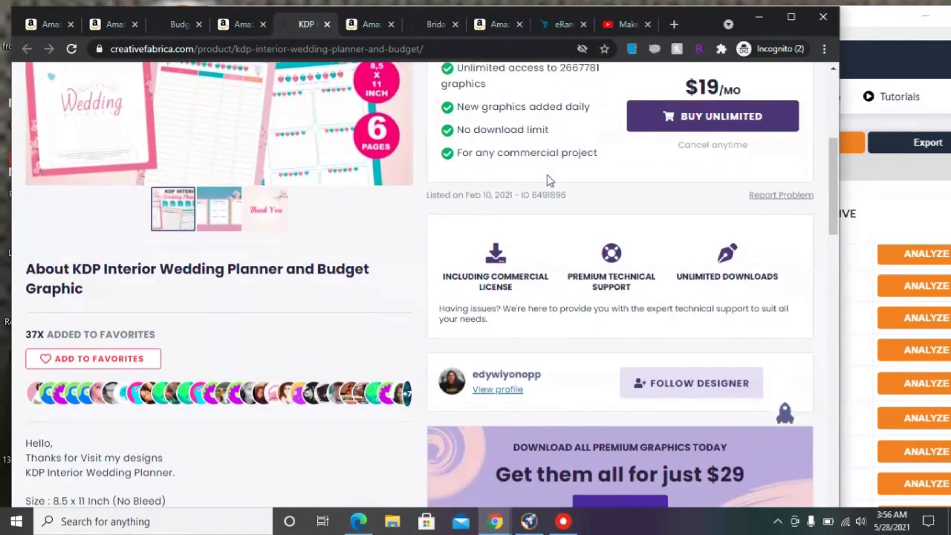
scroll(547, 181, down, 4)
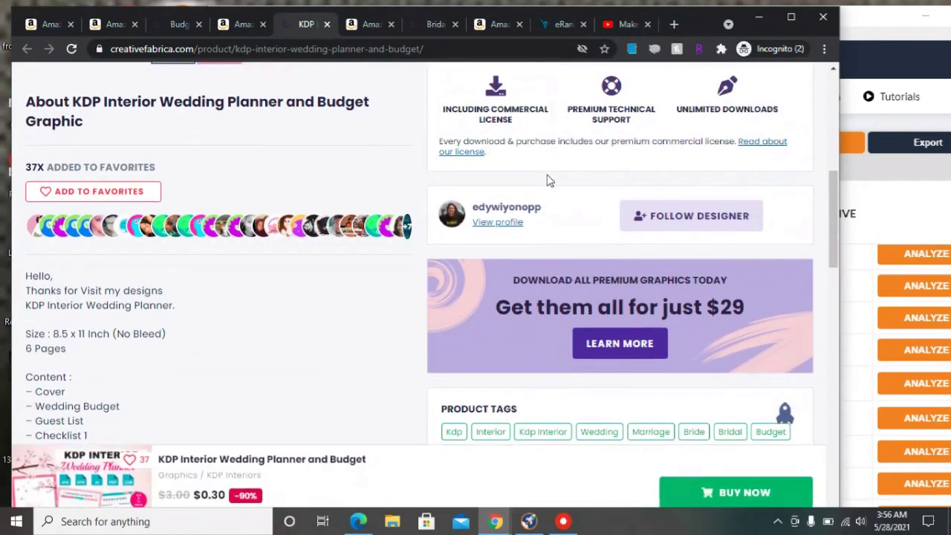
Read the wedding planner interior's size, page contents, included file formats, product tags and the designer's other graphics.
scroll(547, 180, down, 2)
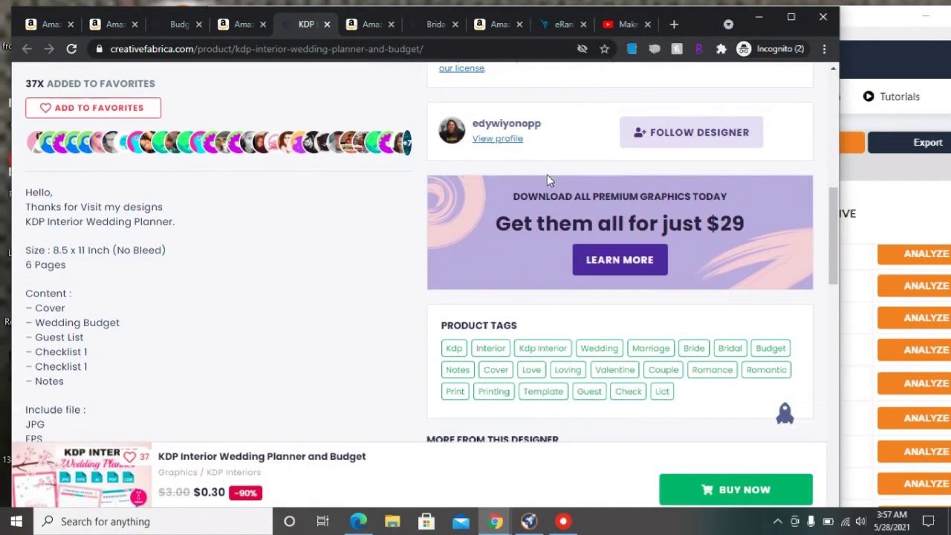
scroll(547, 179, down, 1)
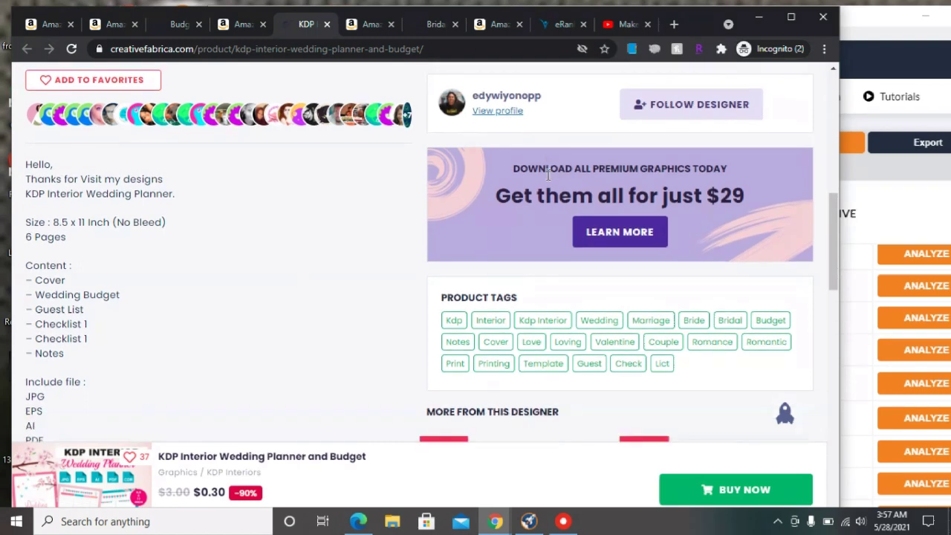
scroll(548, 175, down, 1)
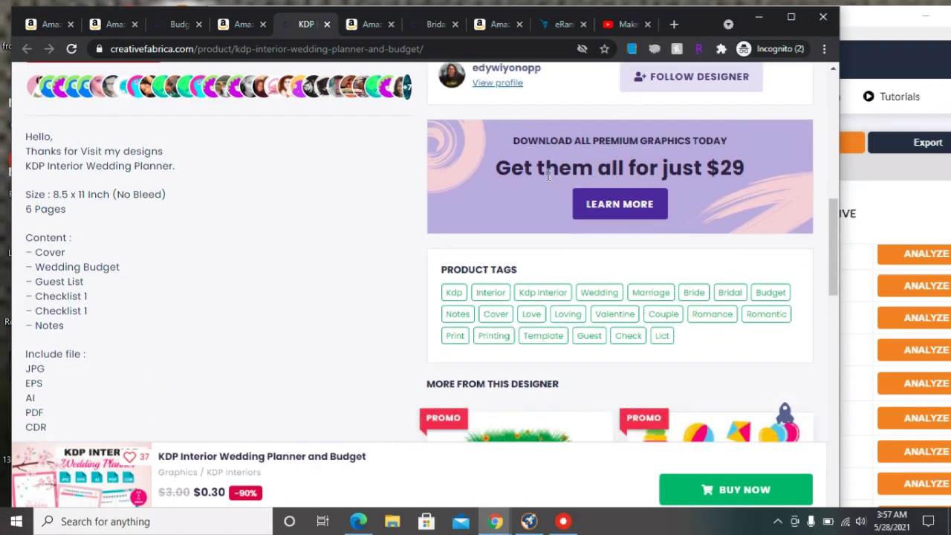
scroll(546, 174, down, 1)
scroll(547, 175, down, 1)
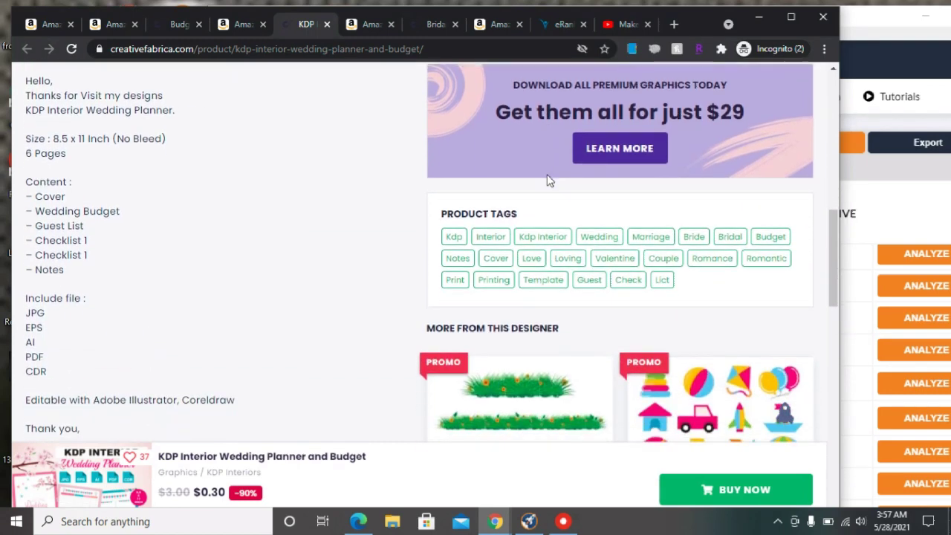
scroll(548, 180, down, 3)
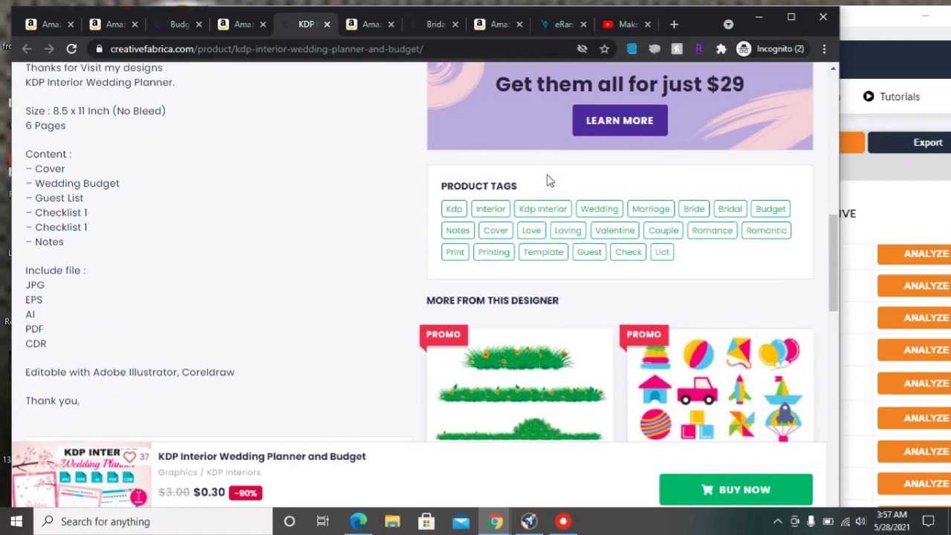
scroll(548, 180, down, 3)
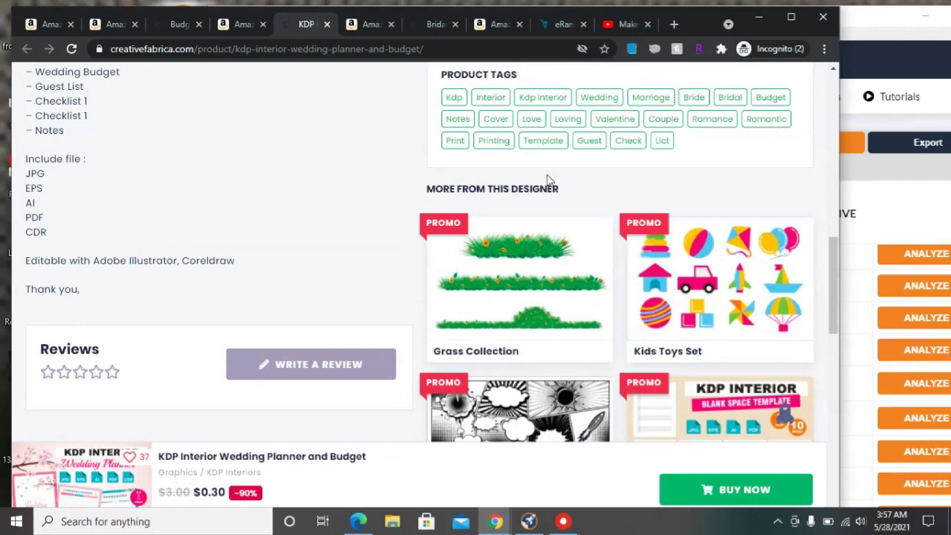
scroll(547, 179, down, 1)
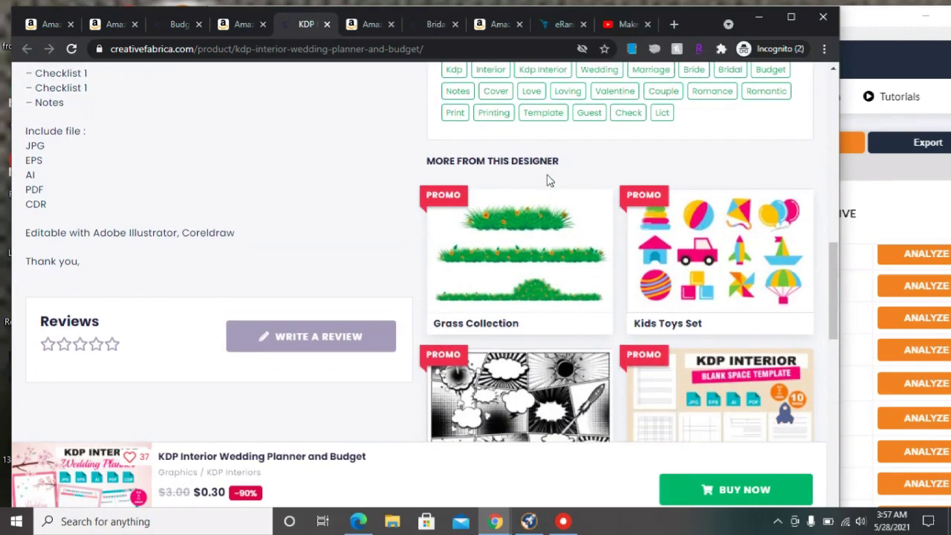
scroll(548, 181, down, 5)
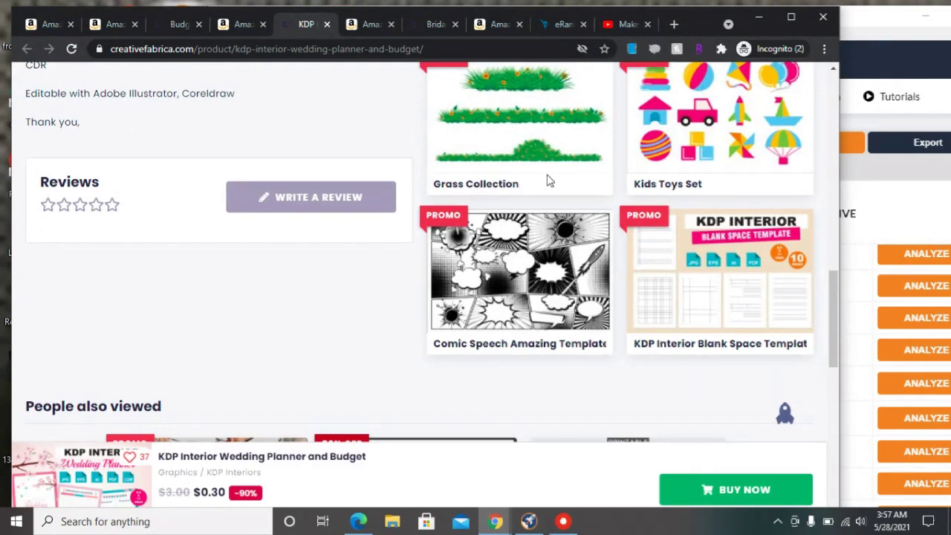
Switch to Publisher Rocket and examine the keyword suggestions for "wedding planner book".
click(911, 184)
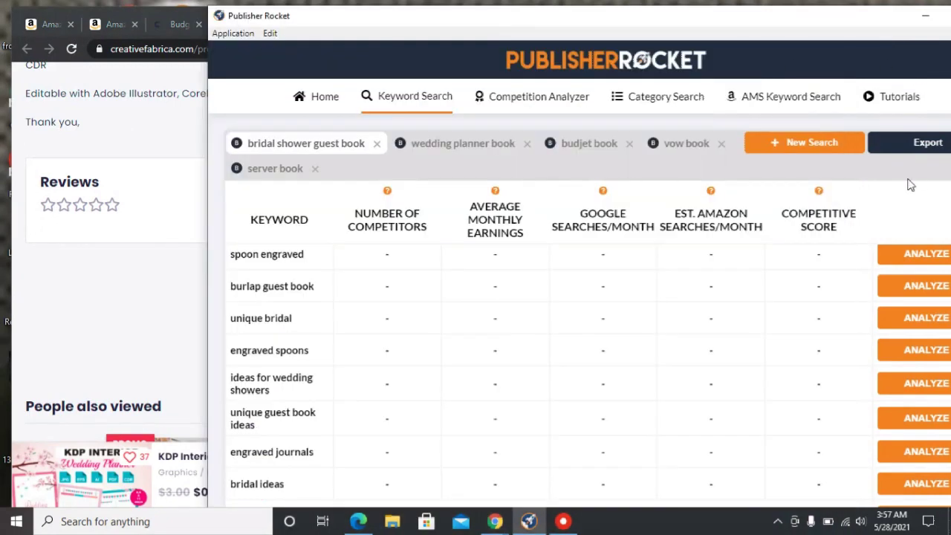
click(435, 147)
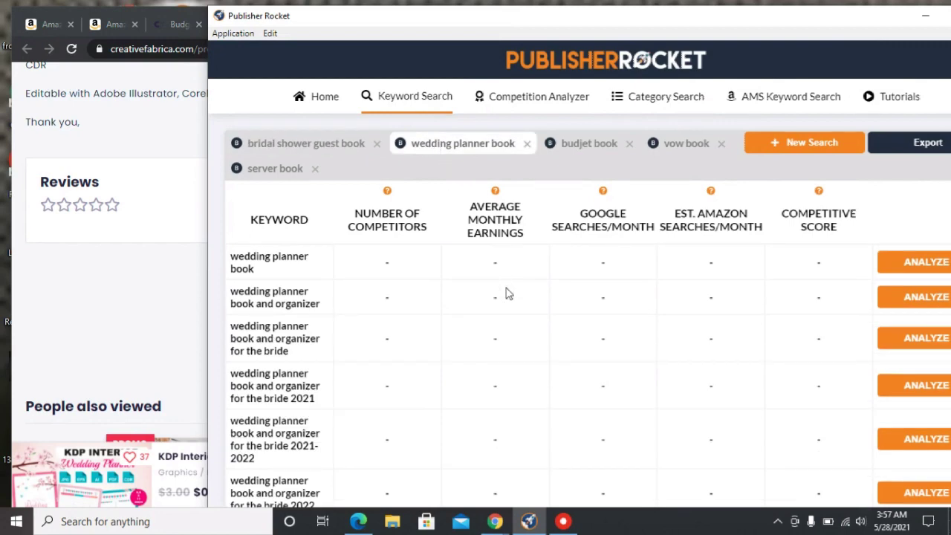
scroll(522, 293, down, 3)
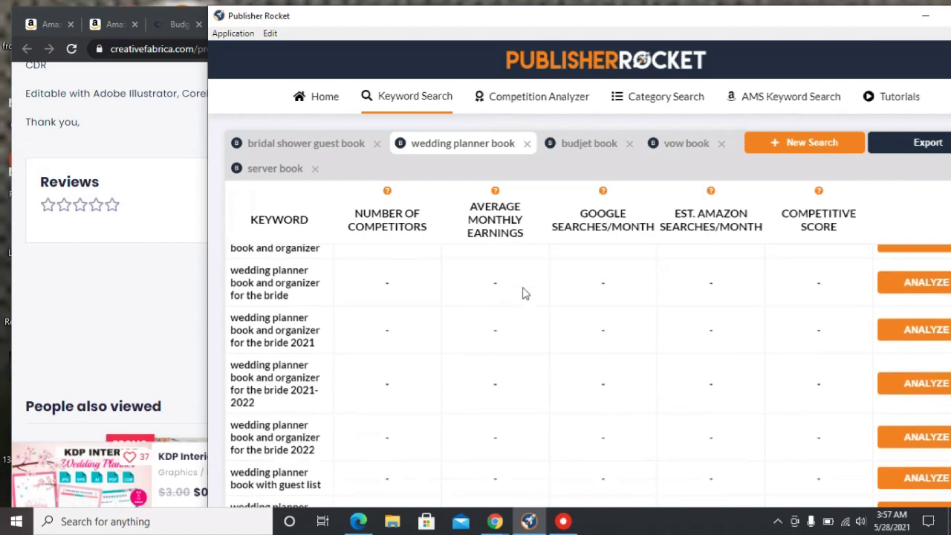
scroll(522, 293, down, 3)
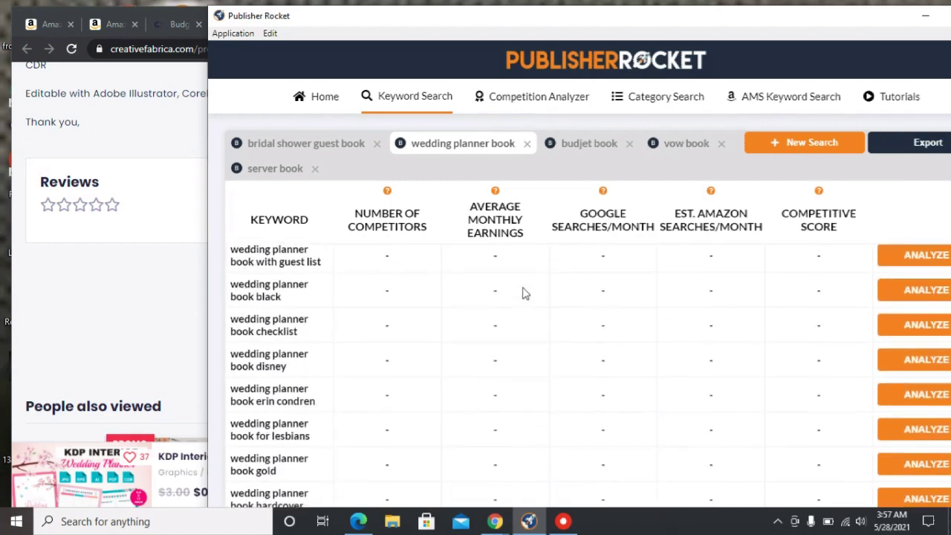
scroll(522, 293, down, 1)
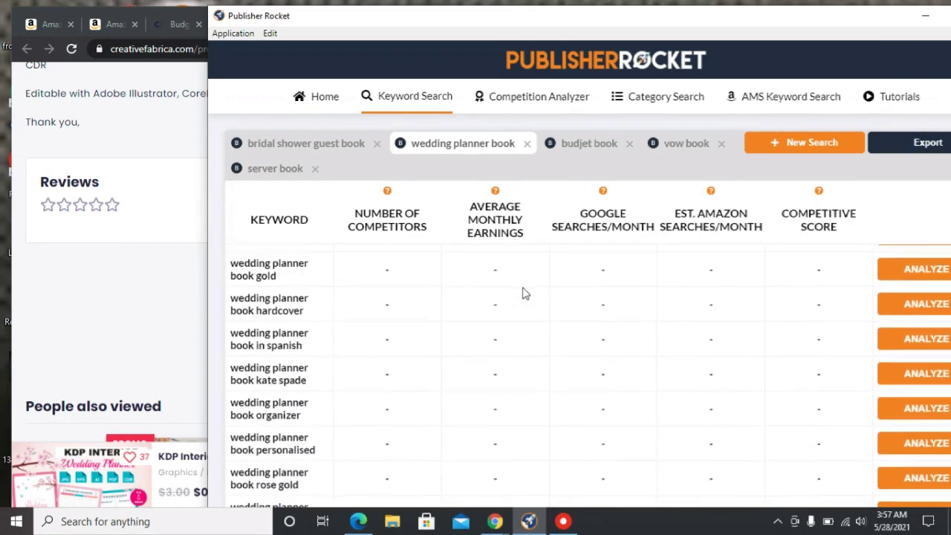
scroll(522, 294, down, 1)
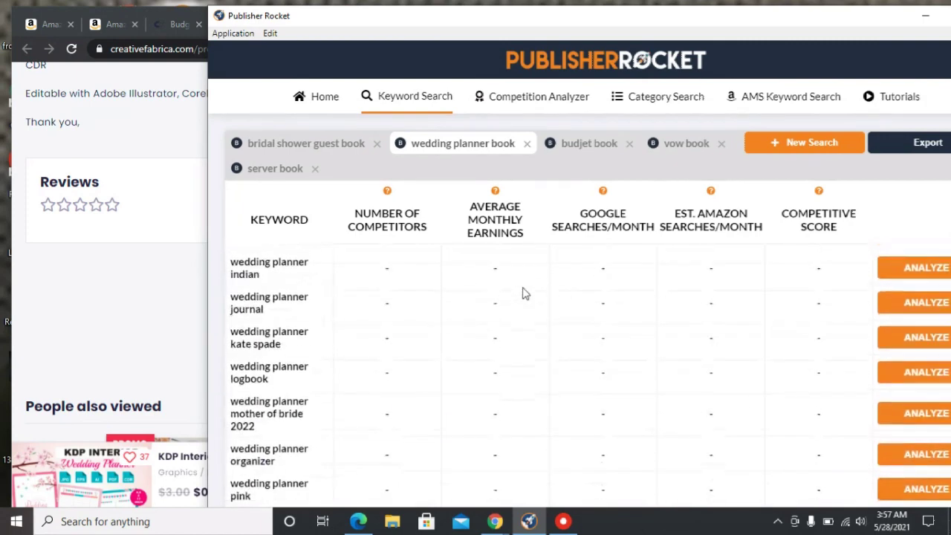
scroll(522, 294, down, 7)
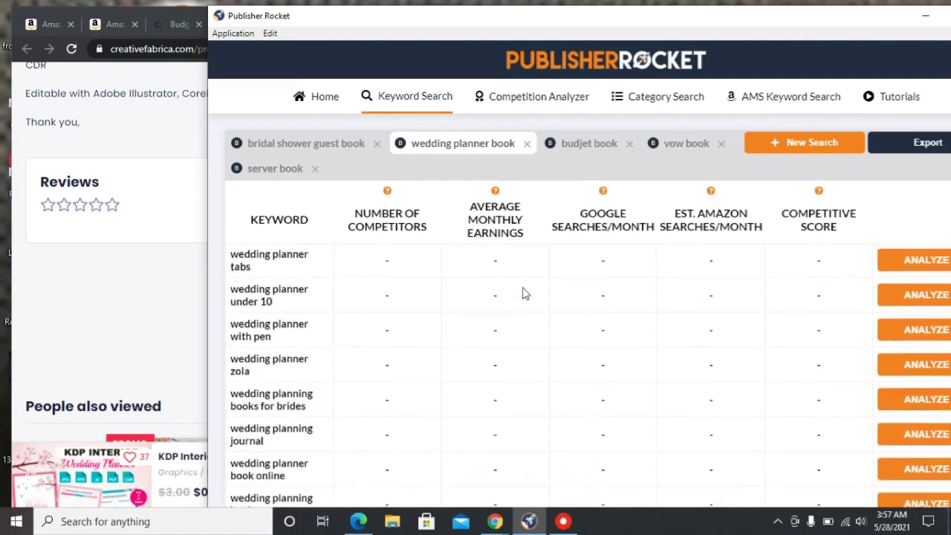
scroll(522, 293, down, 8)
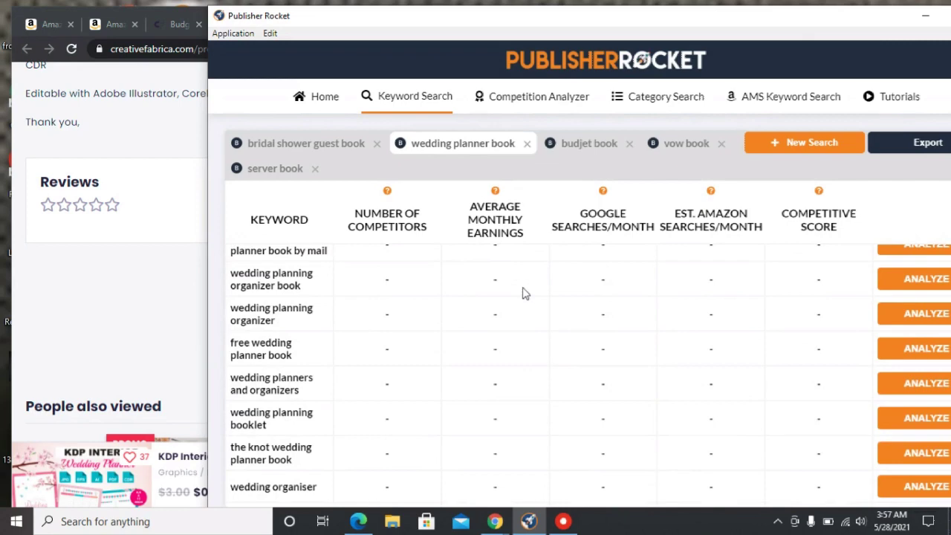
Switch back to the browser's Amazon results for "budjet book" and review the niche statistics and first row of budget planners.
click(149, 283)
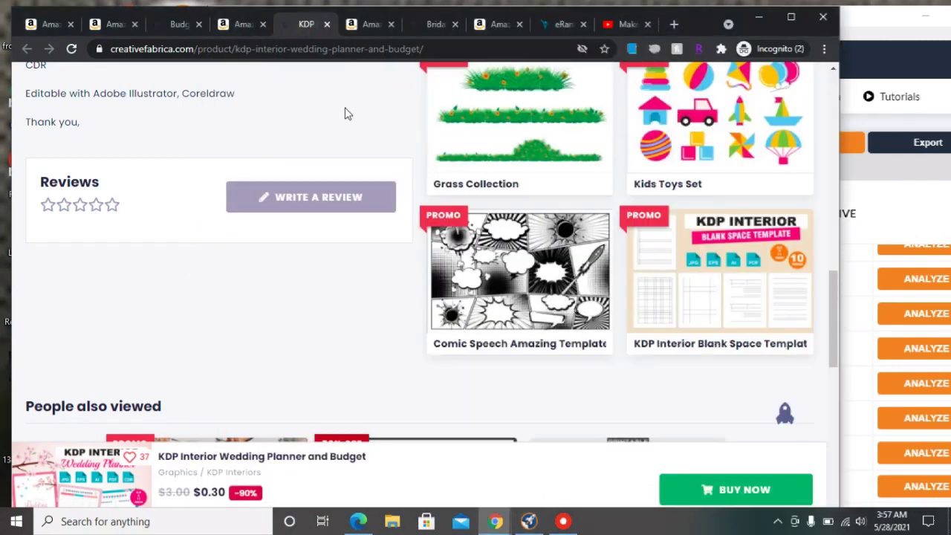
click(241, 25)
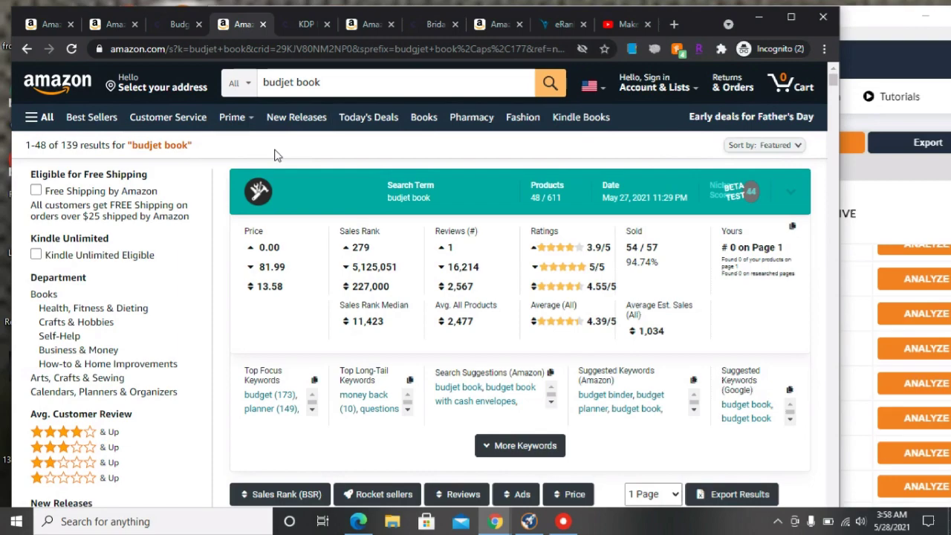
scroll(275, 154, down, 3)
scroll(275, 154, down, 6)
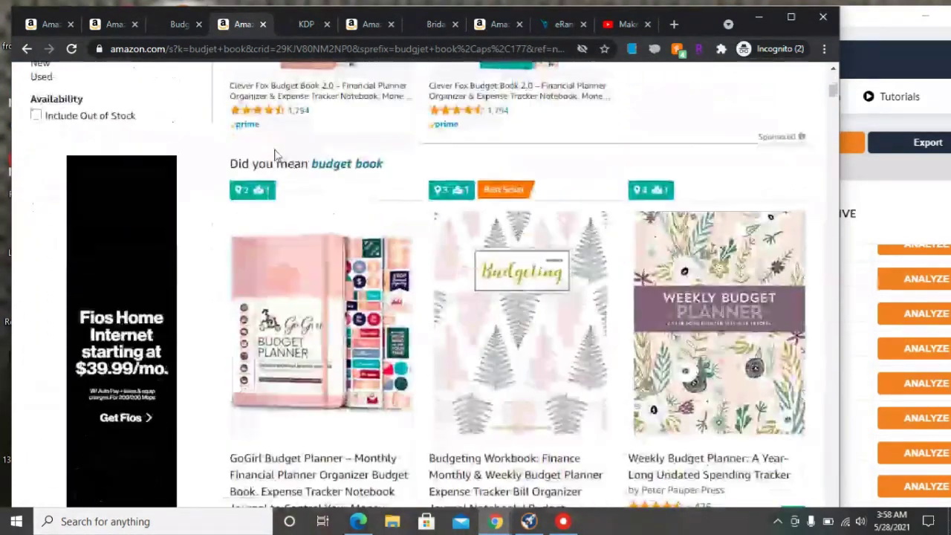
scroll(275, 155, down, 1)
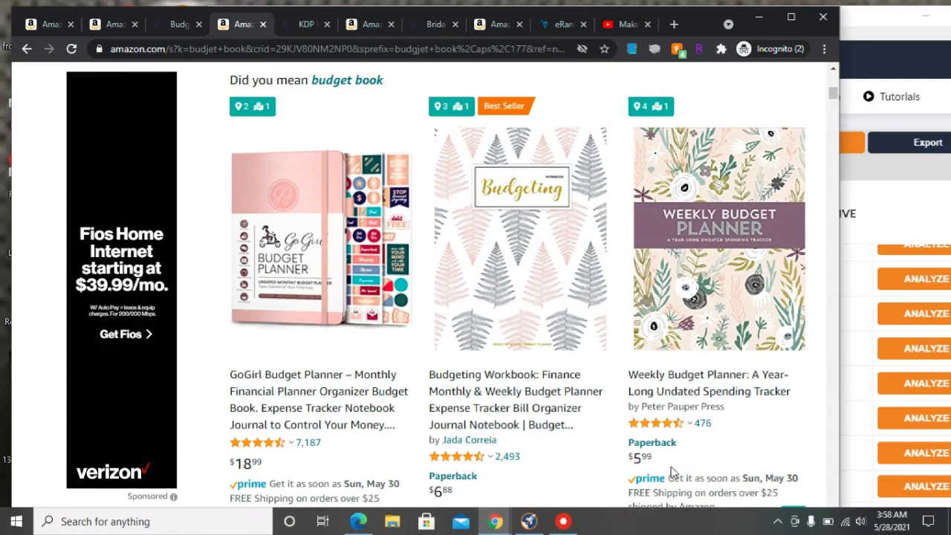
Examine the first row's sales ranks and keywords, plus the Monthly Budget Planner best seller and its neighbouring listings.
scroll(672, 472, down, 6)
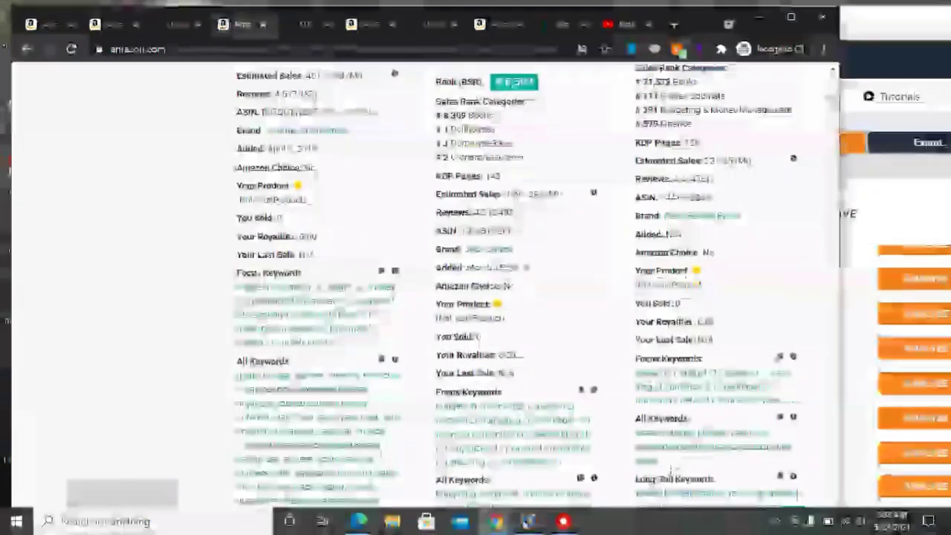
scroll(672, 471, down, 5)
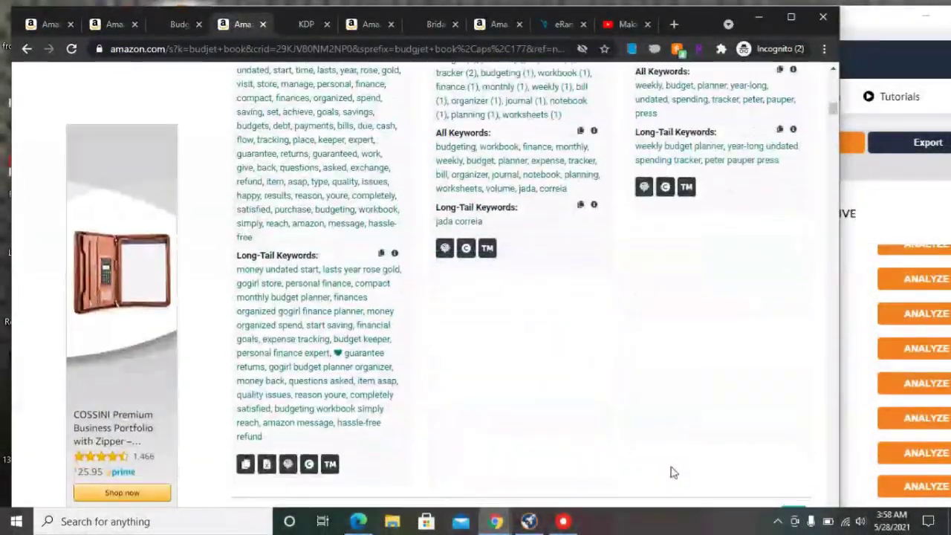
scroll(673, 472, down, 8)
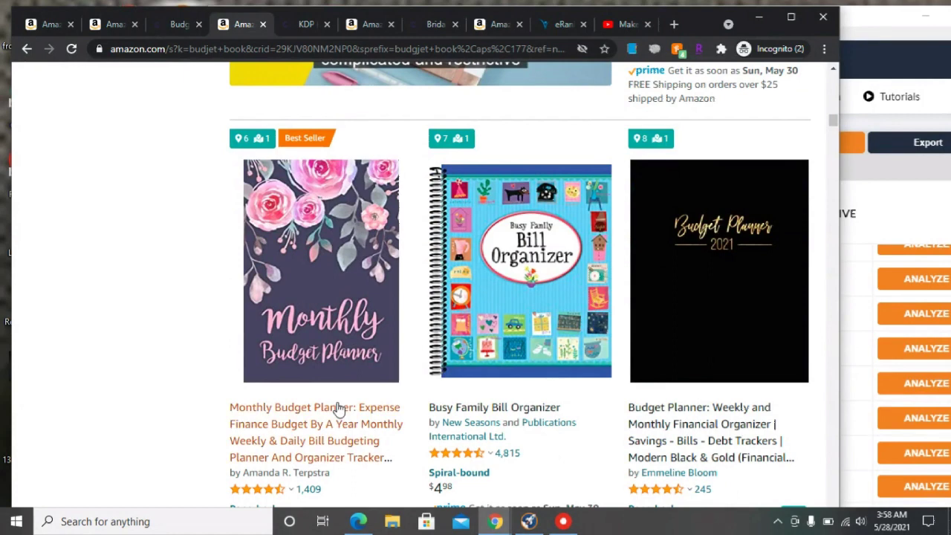
scroll(344, 268, down, 1)
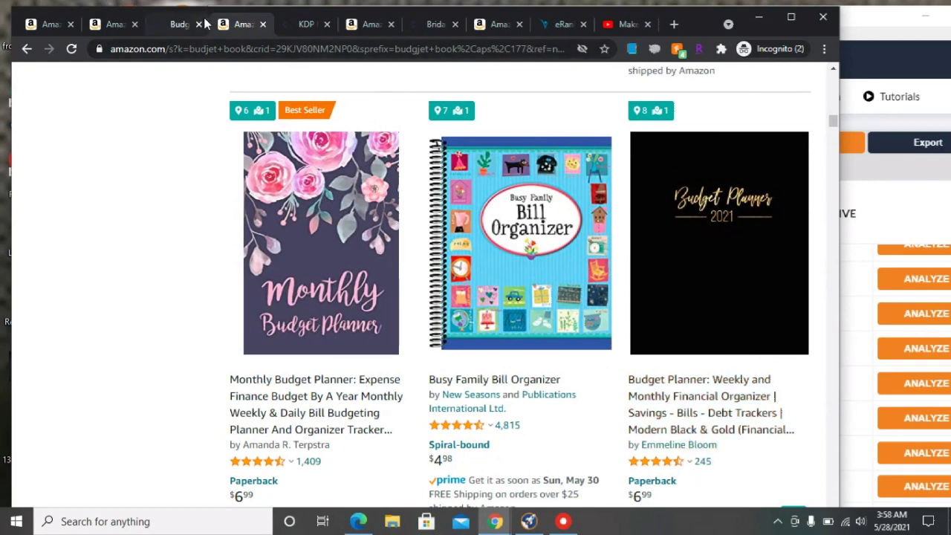
Open Creative Fabrica's Budget Log Book Planner (KDP) page and review its description, reviews, preview images and price.
click(183, 26)
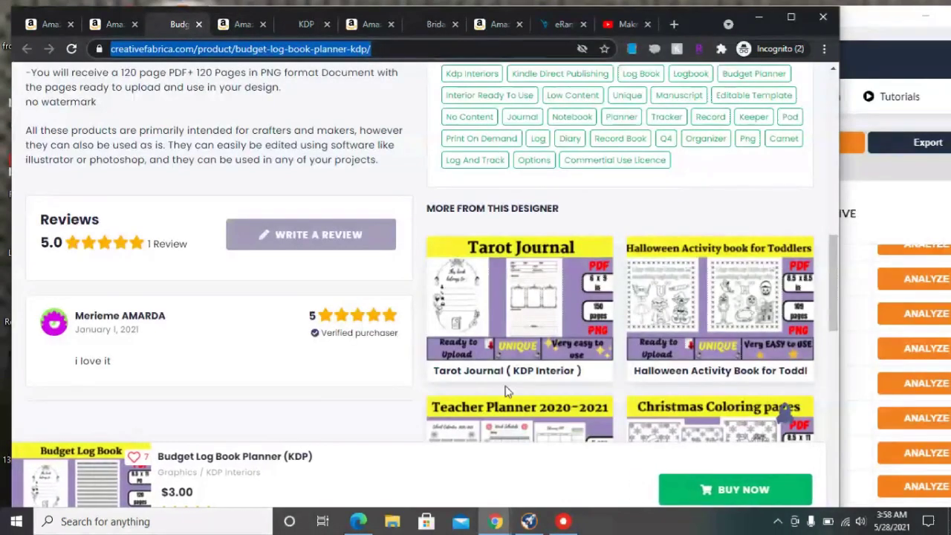
click(312, 366)
scroll(312, 365, up, 6)
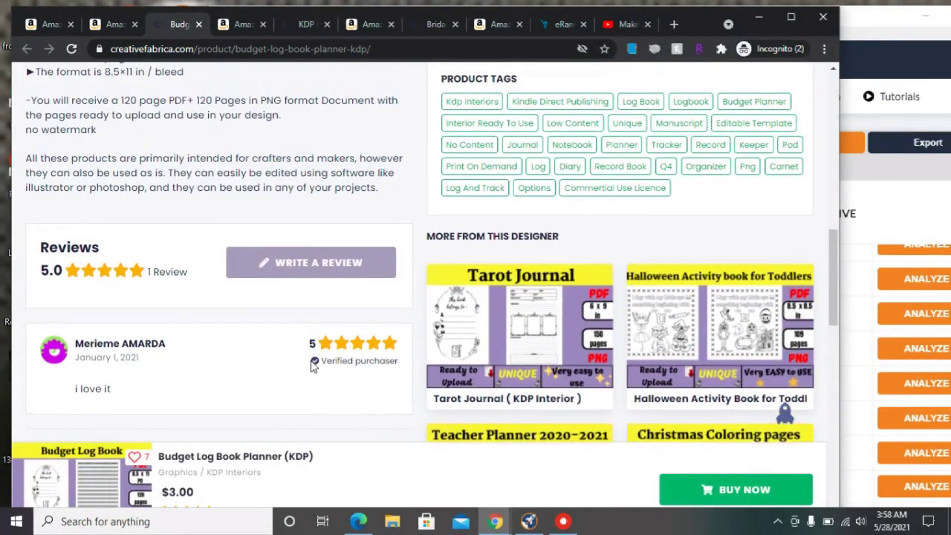
scroll(312, 366, up, 4)
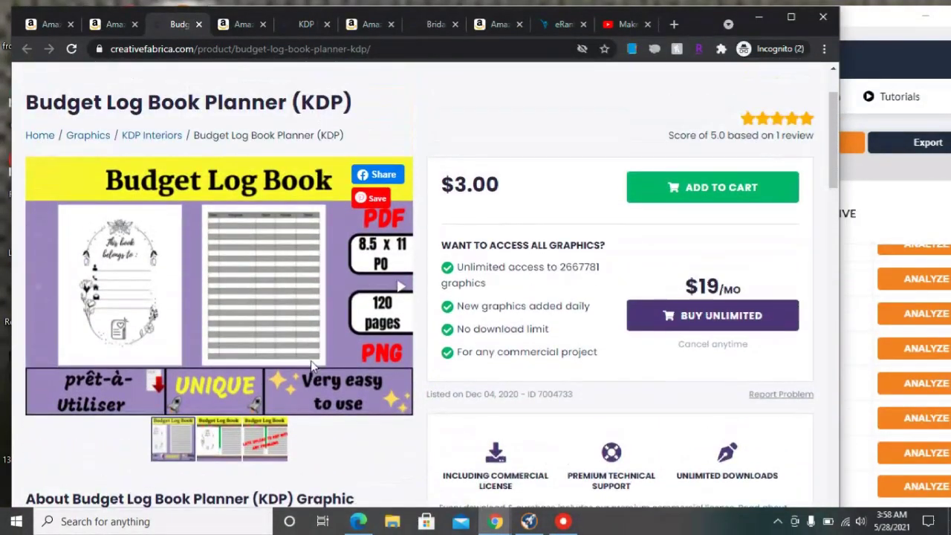
Review the Budget Log Book Planner's download contents, page format, product tags, customer review, preview images and pricing options.
scroll(311, 360, down, 3)
scroll(310, 361, up, 2)
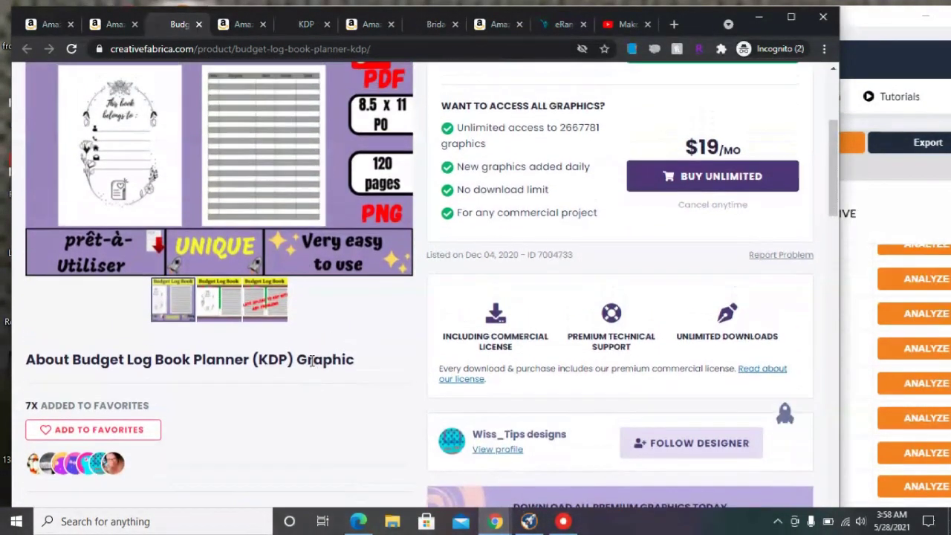
scroll(311, 360, down, 7)
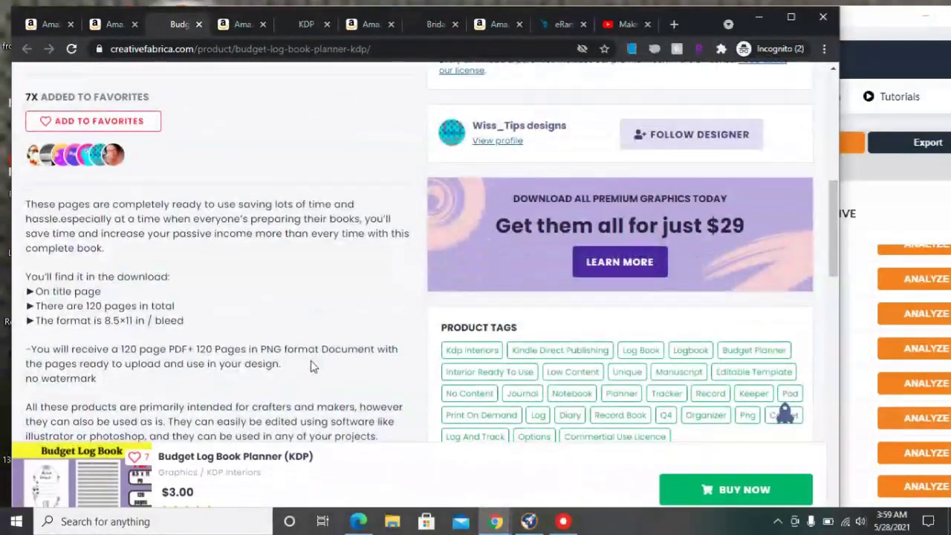
scroll(311, 360, down, 1)
scroll(312, 366, down, 2)
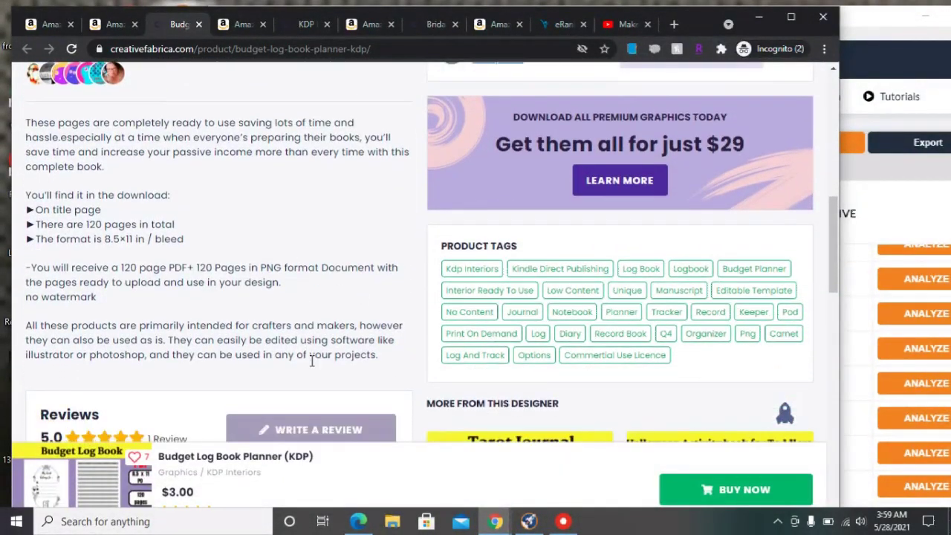
scroll(312, 366, down, 2)
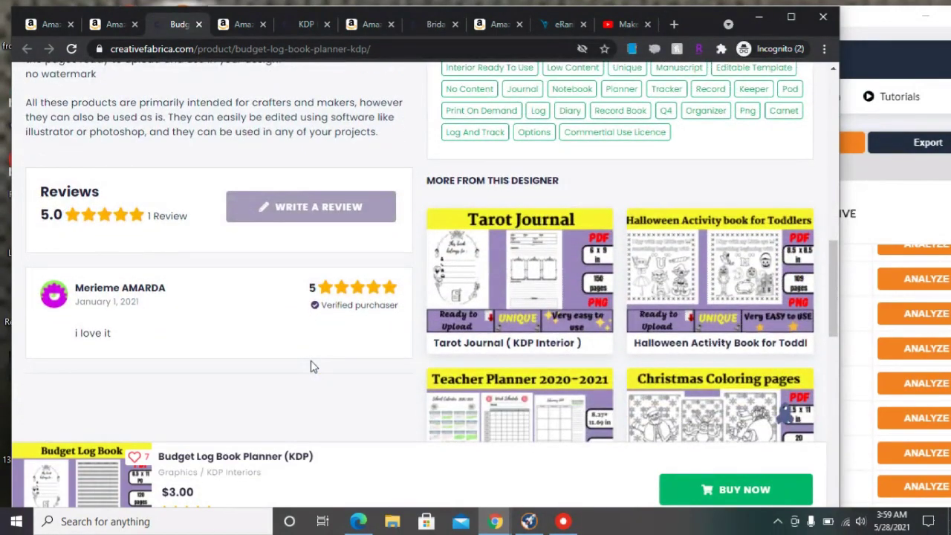
scroll(311, 360, up, 4)
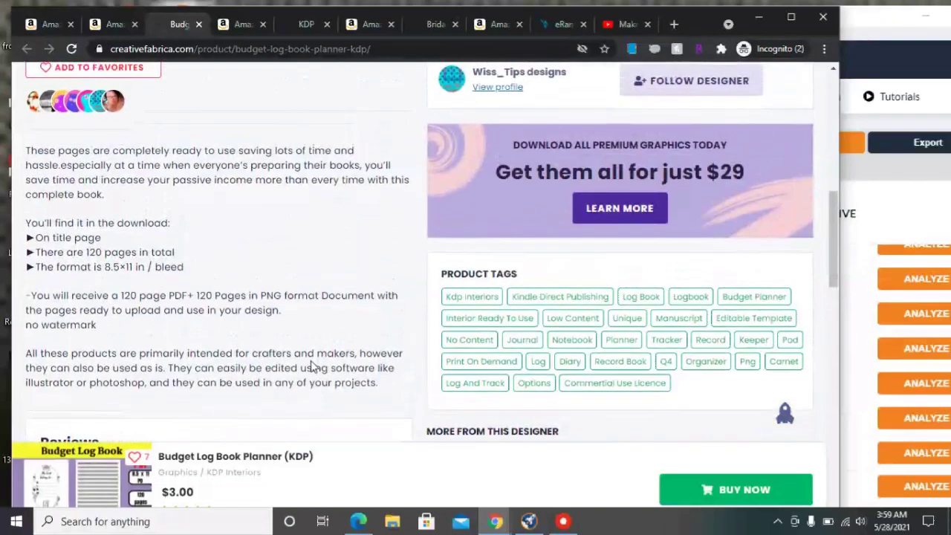
scroll(313, 366, up, 1)
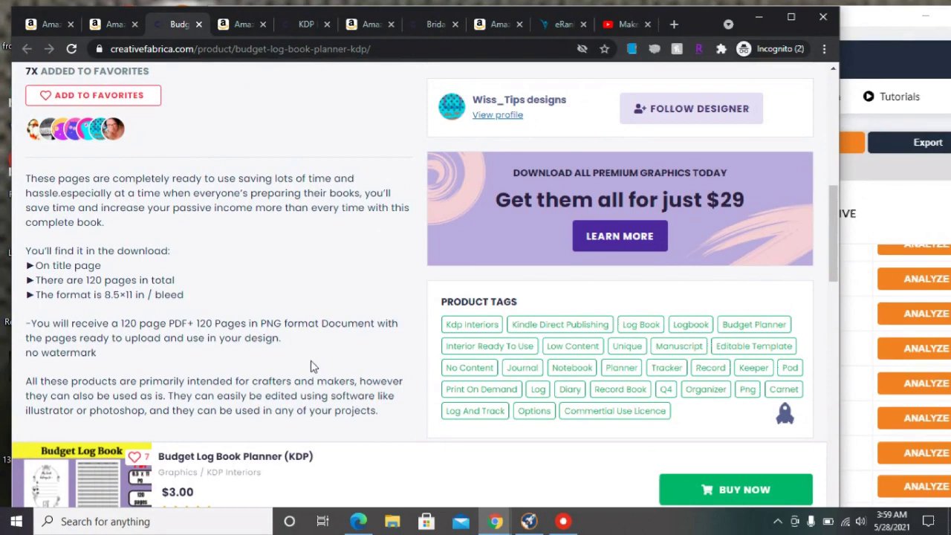
scroll(312, 366, up, 1)
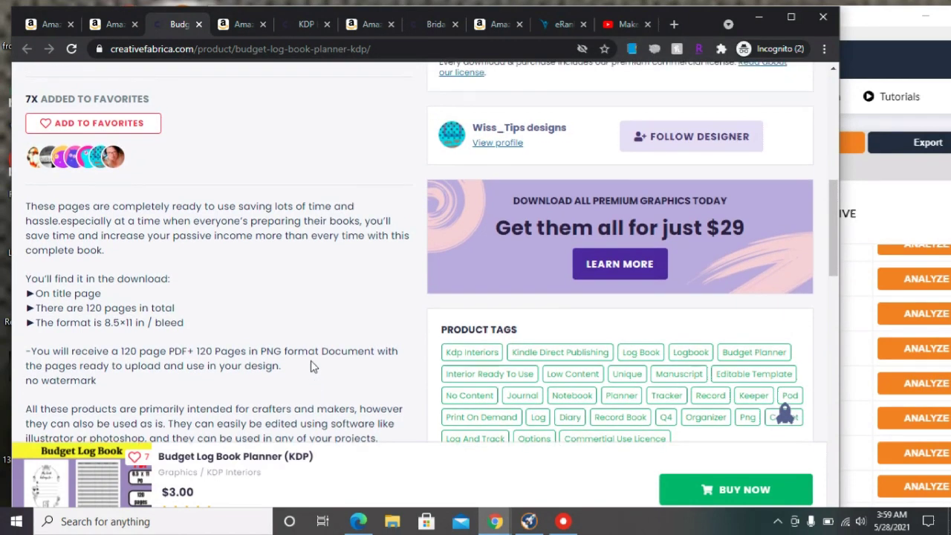
scroll(310, 360, down, 3)
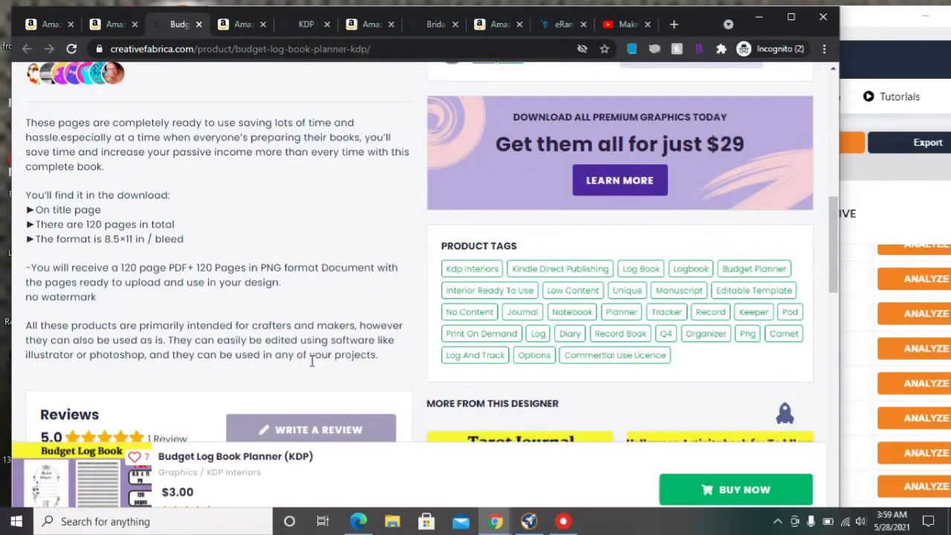
scroll(312, 362, up, 5)
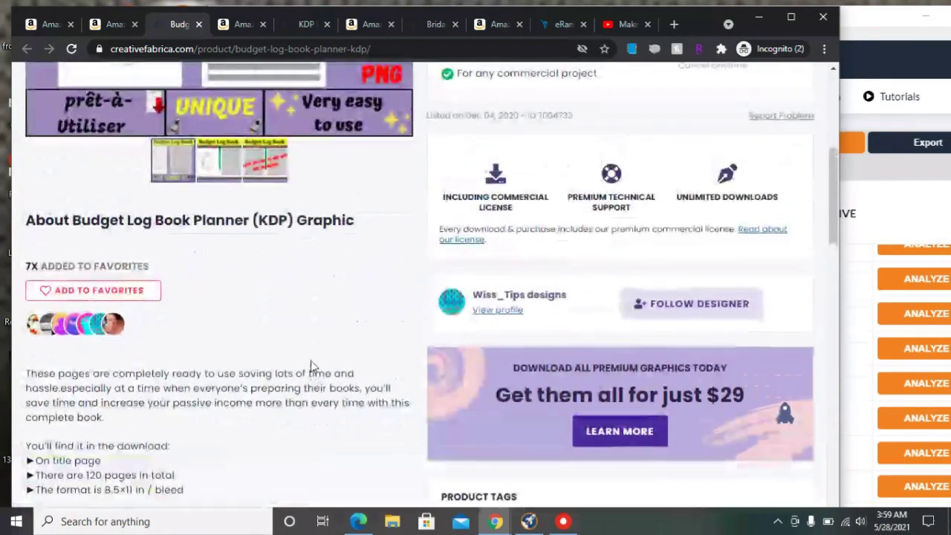
scroll(311, 364, up, 3)
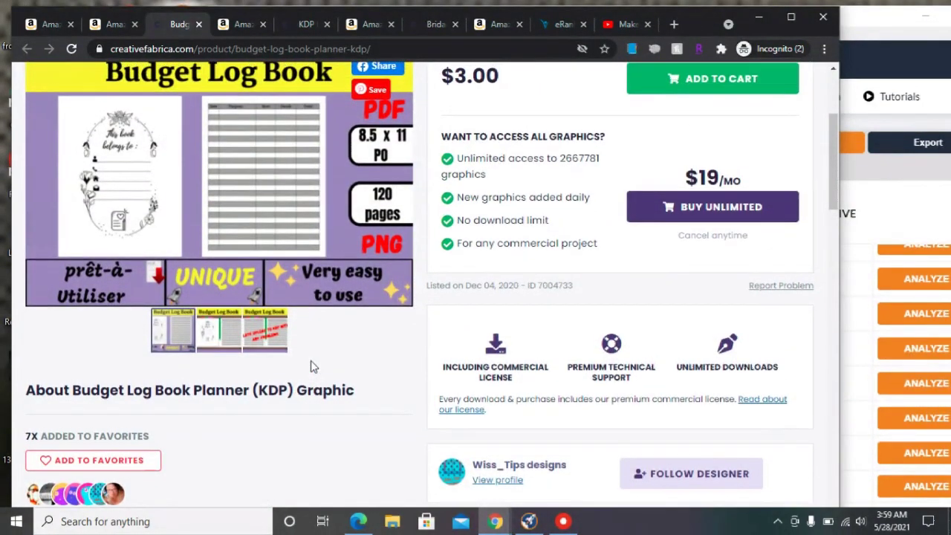
scroll(311, 361, up, 1)
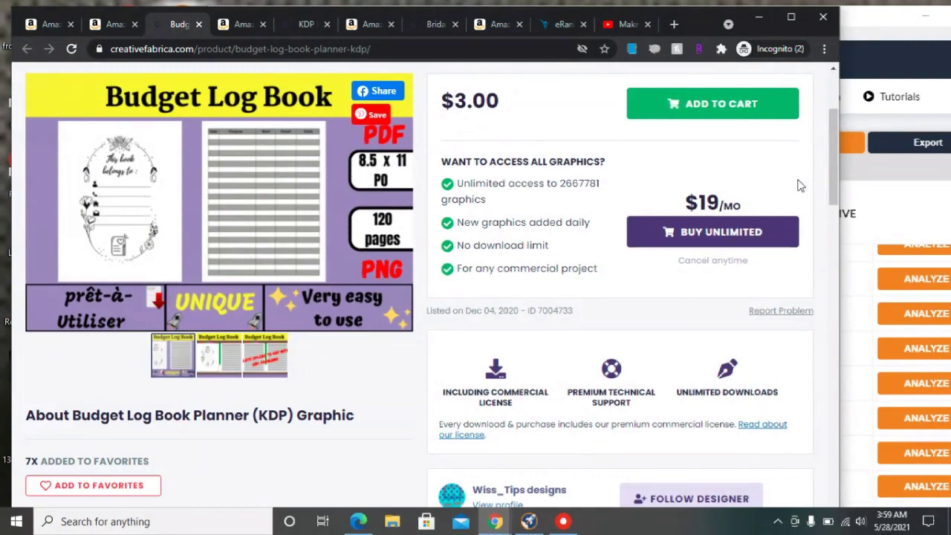
Switch to Publisher Rocket and close the misspelled "budjet book" keyword search.
click(902, 182)
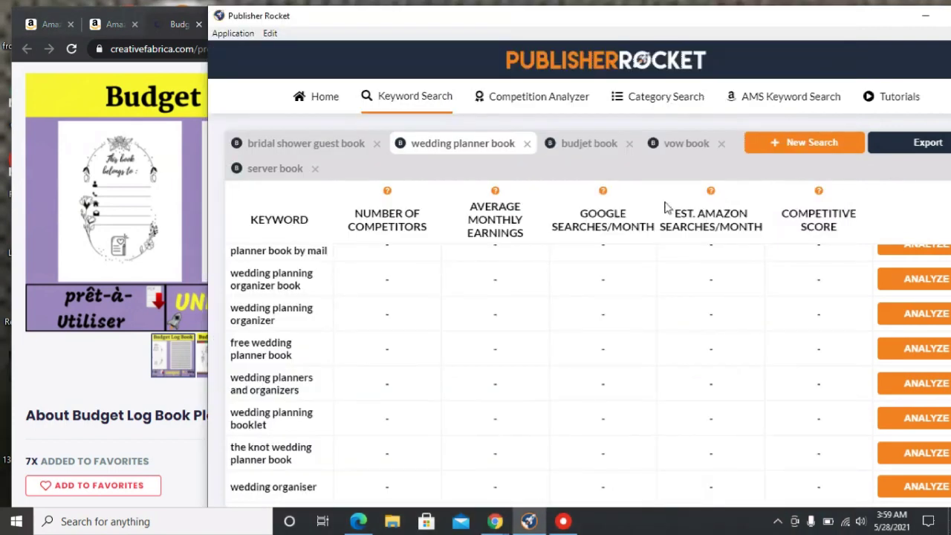
click(590, 142)
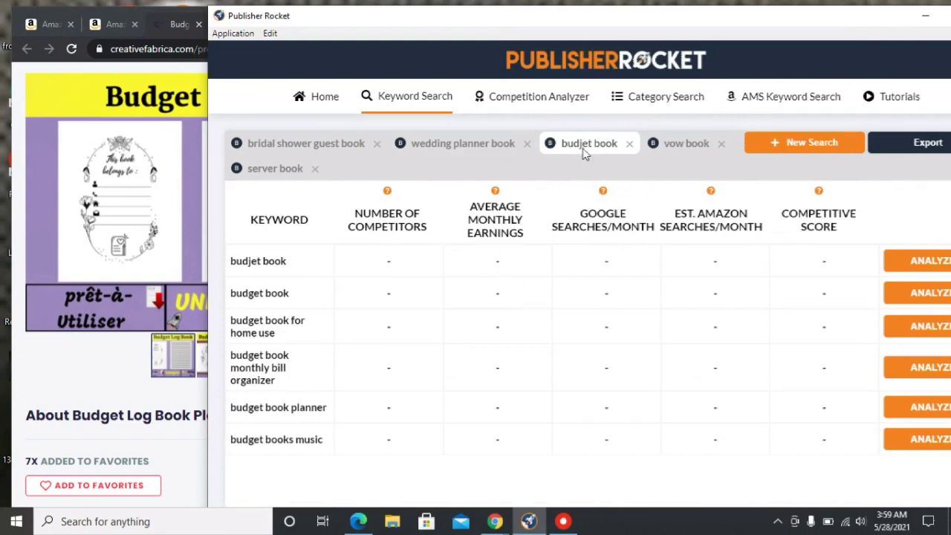
click(629, 145)
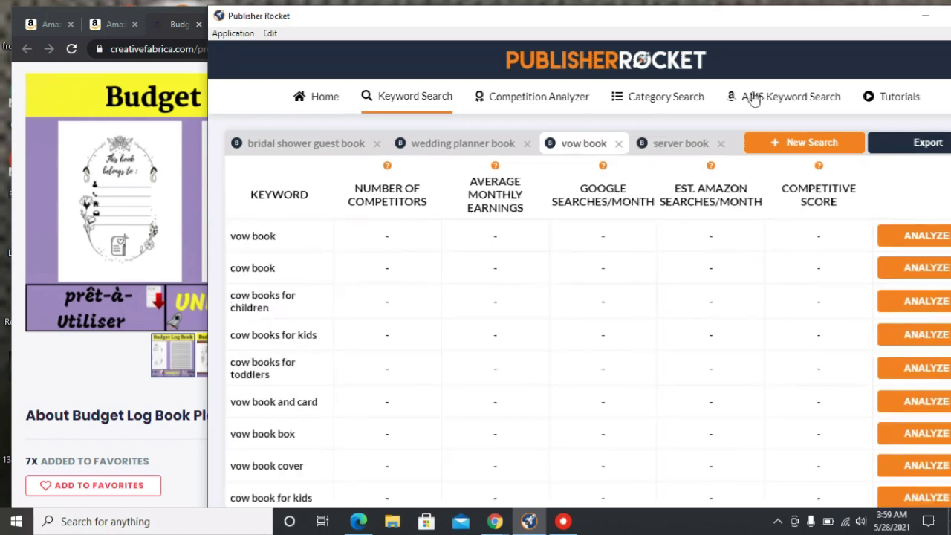
Run a new keyword search for "budget book" with the Book option.
click(786, 150)
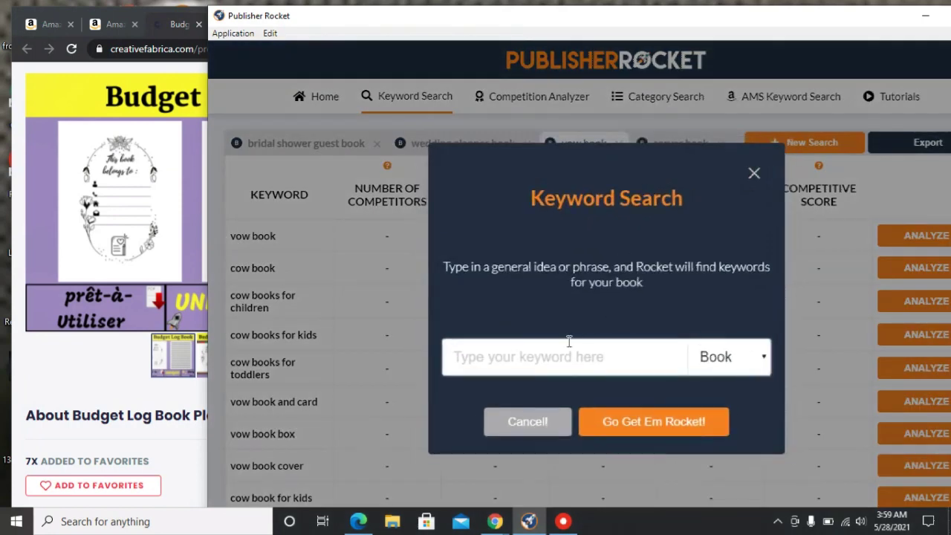
text(budget book)
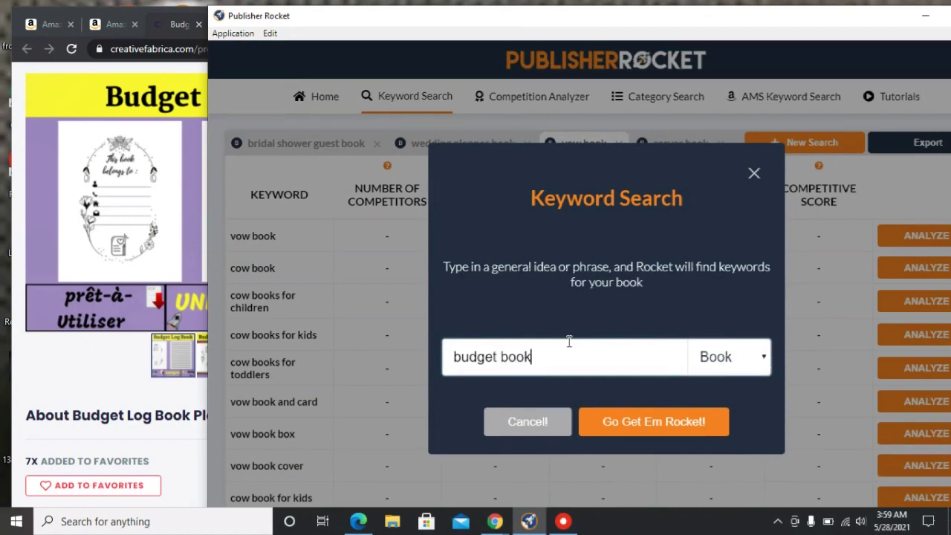
click(624, 423)
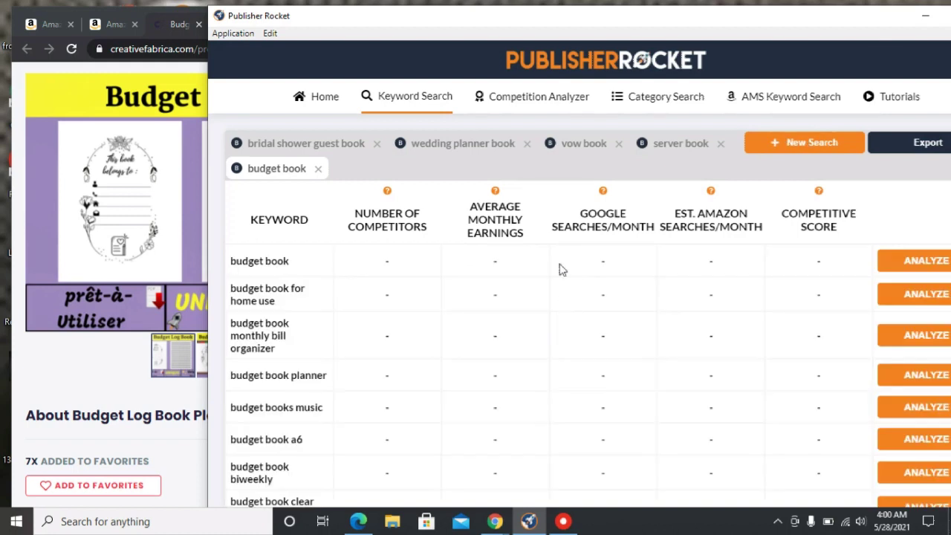
Examine the list of keyword suggestions for "budget book", through to the monthly bill organizer variations.
scroll(563, 270, down, 3)
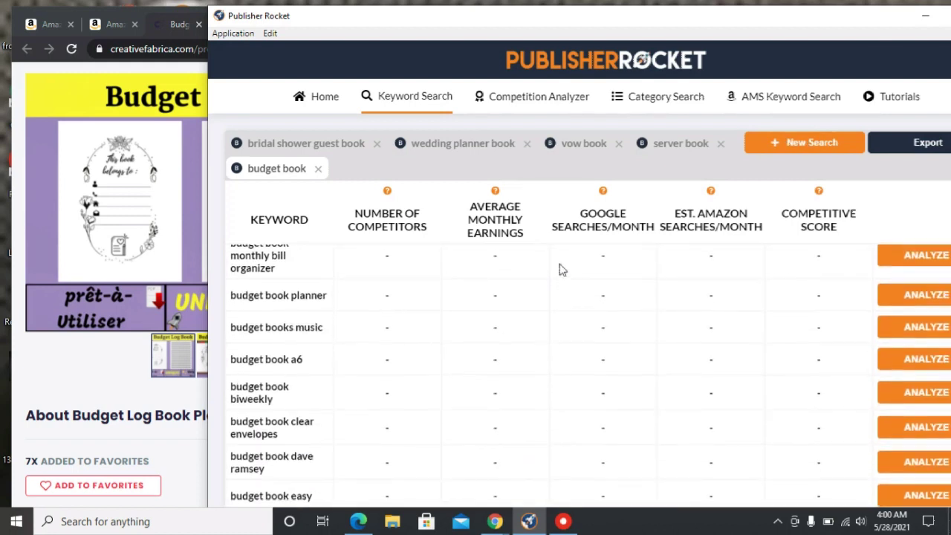
scroll(562, 270, down, 6)
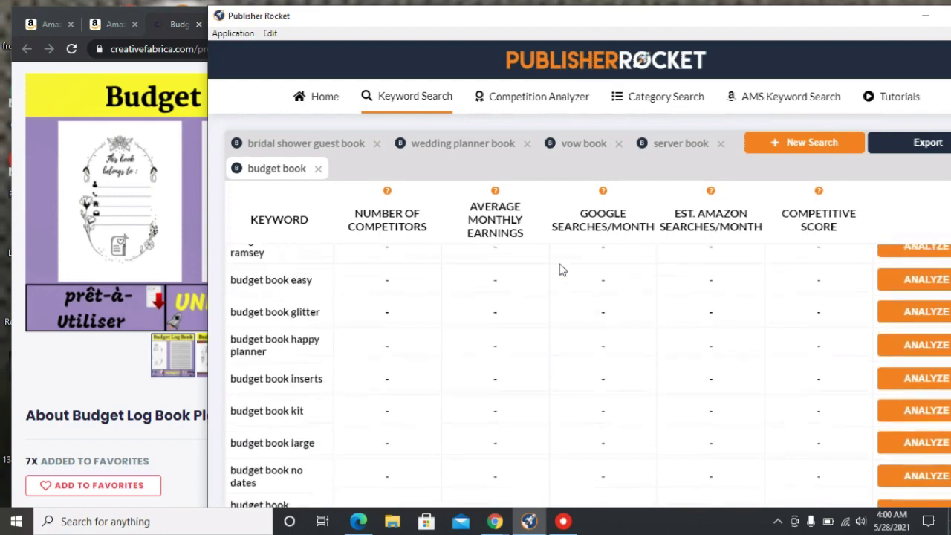
scroll(562, 270, down, 6)
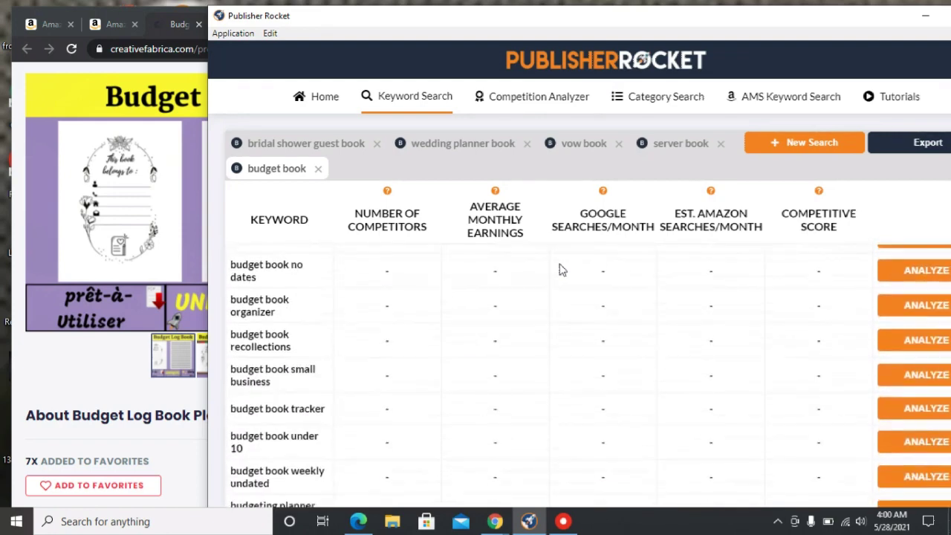
scroll(562, 270, down, 4)
scroll(562, 270, down, 10)
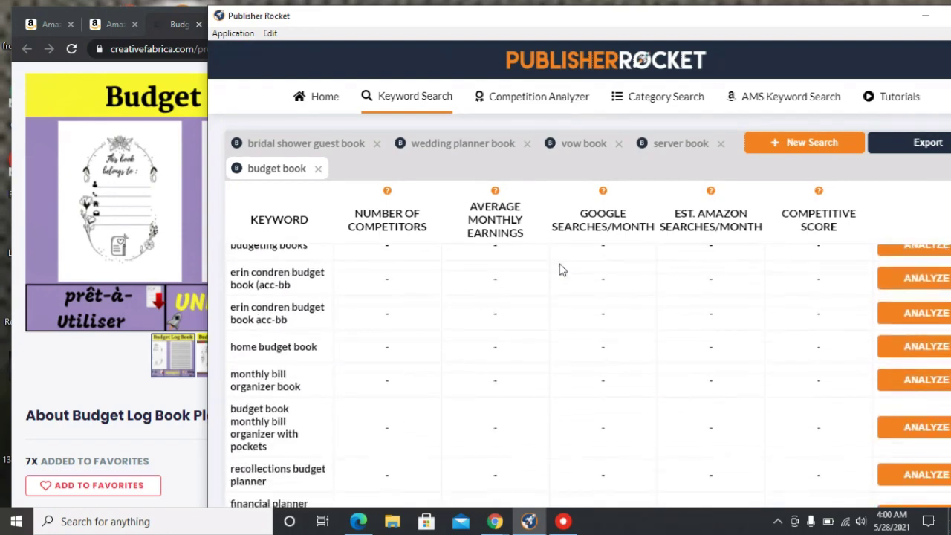
scroll(562, 269, down, 2)
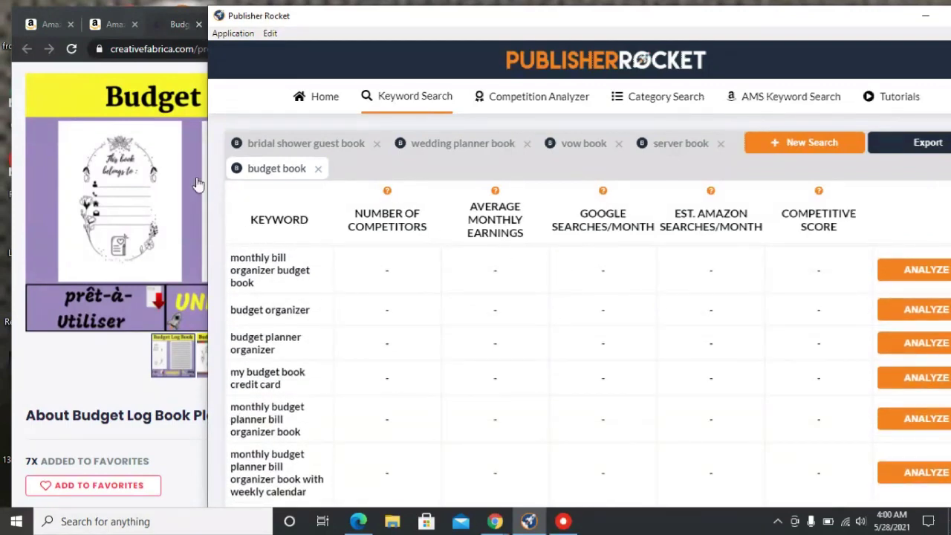
Switch back to the browser's Amazon results for "vow book" and review the niche statistics, suggested keywords and first row of products.
click(62, 387)
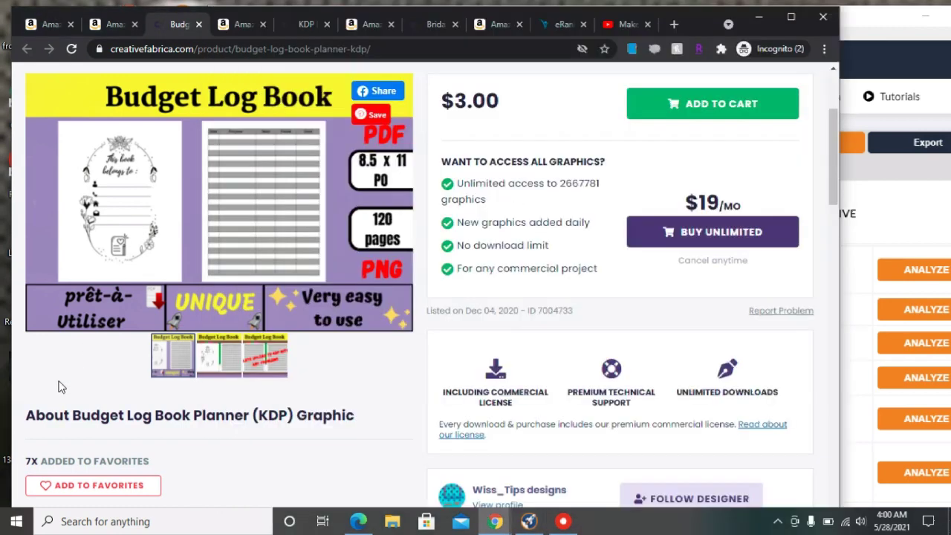
click(114, 25)
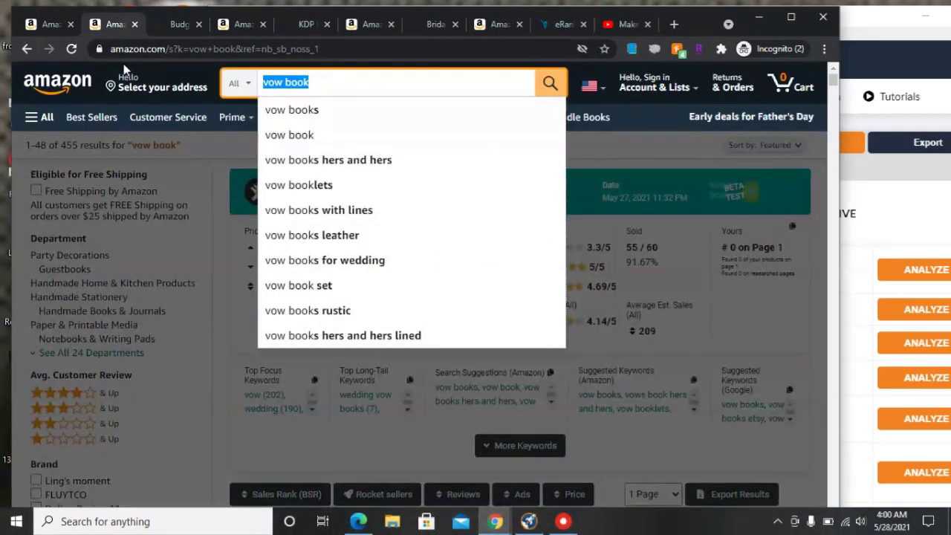
click(222, 142)
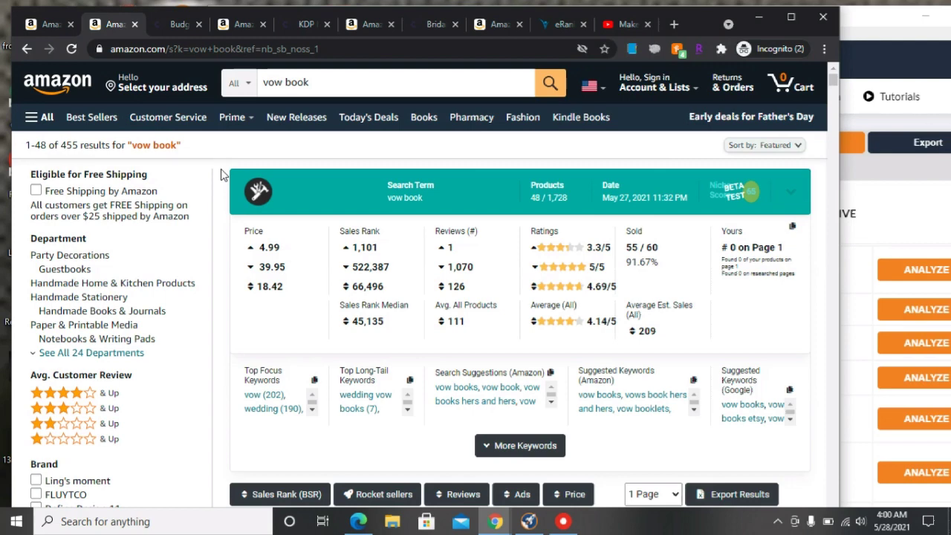
scroll(220, 173, down, 1)
scroll(221, 175, down, 1)
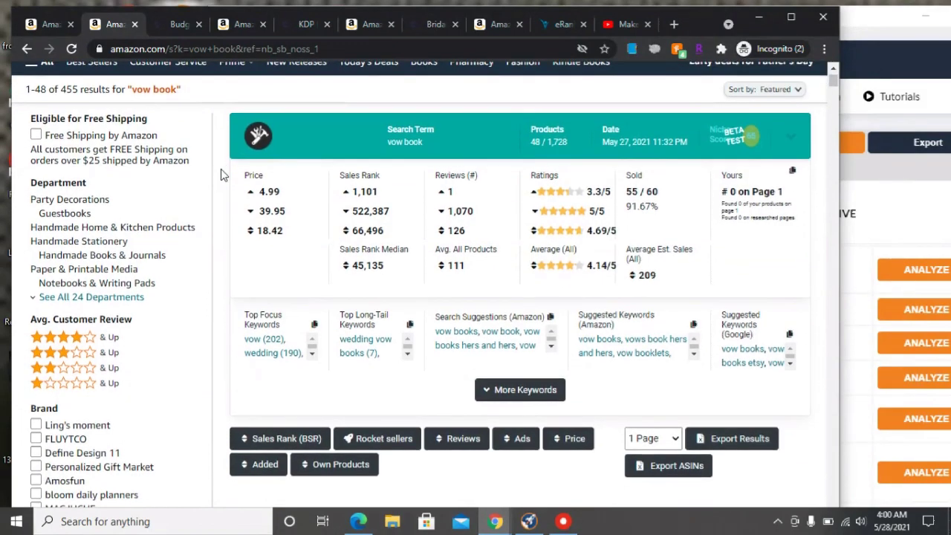
scroll(221, 175, down, 1)
scroll(220, 174, down, 4)
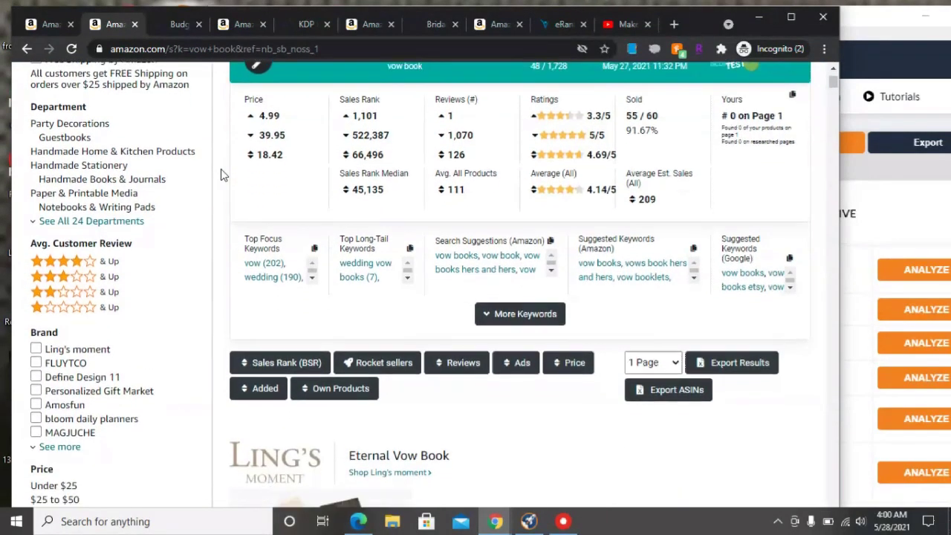
scroll(221, 175, down, 3)
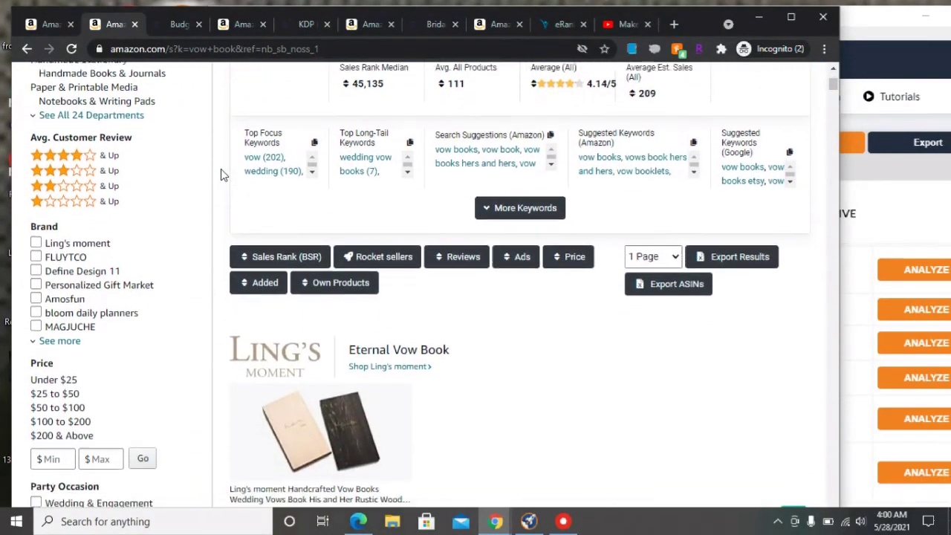
scroll(221, 174, down, 7)
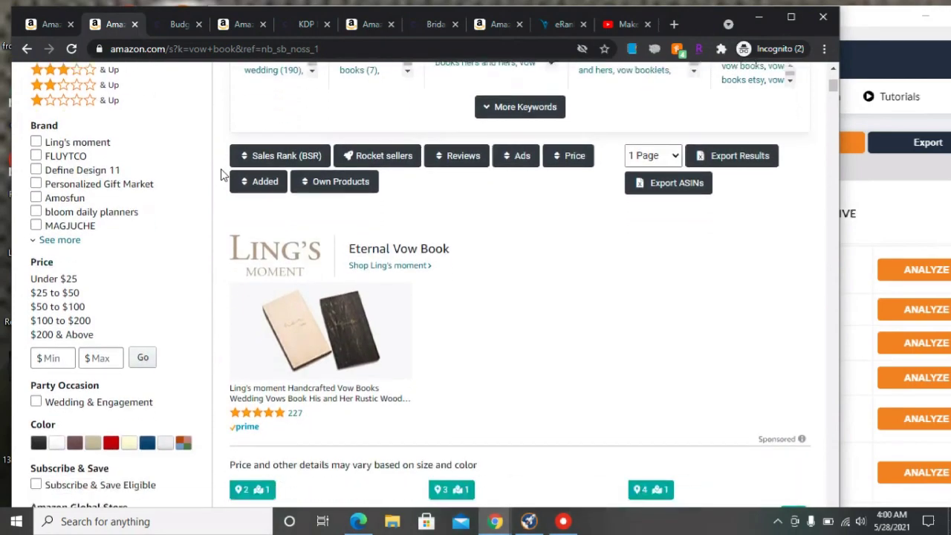
scroll(221, 175, down, 8)
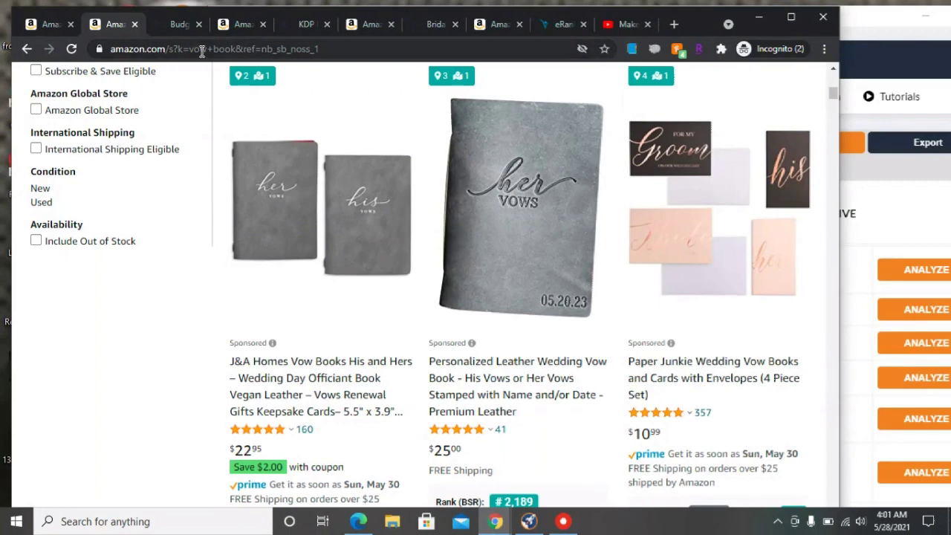
Glance at the budget and wedding planner results, then return to "vow book" and check the first row's sales ranks.
click(229, 27)
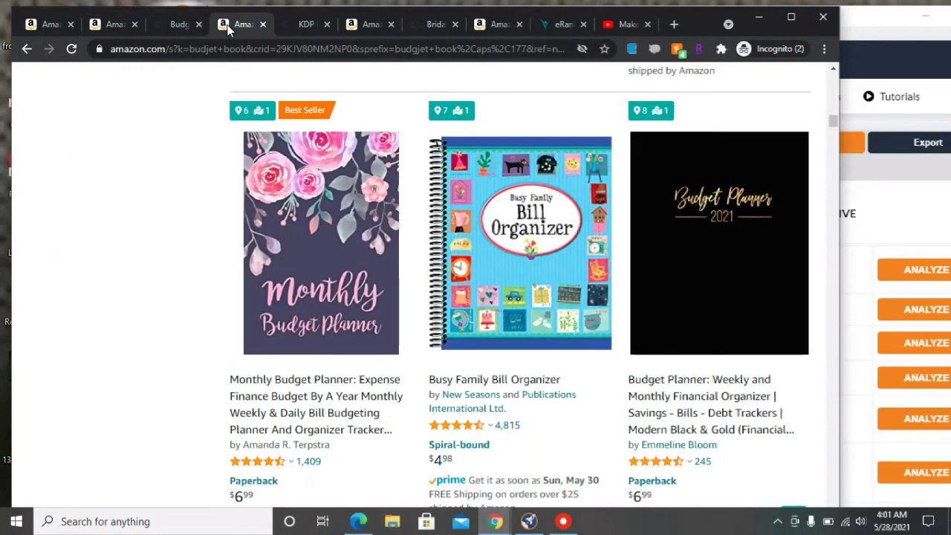
click(372, 27)
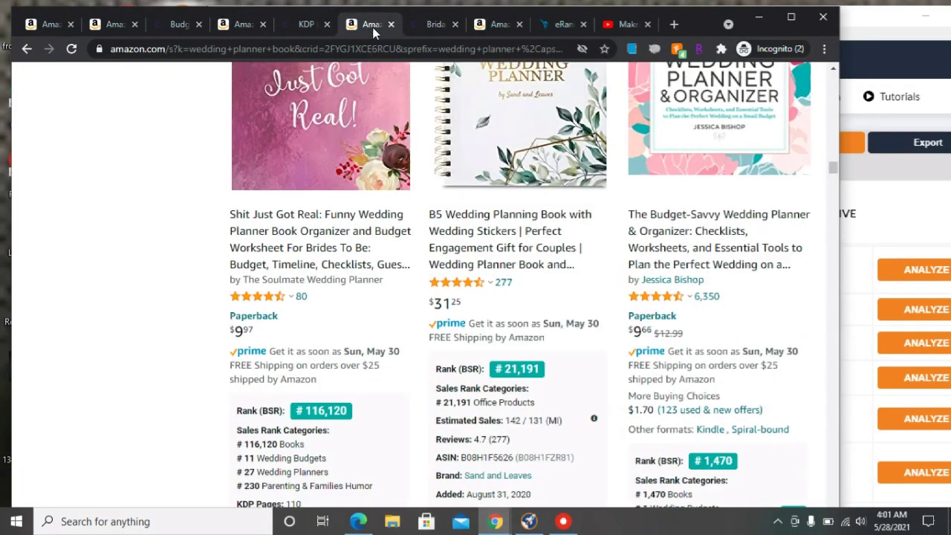
click(476, 27)
click(115, 26)
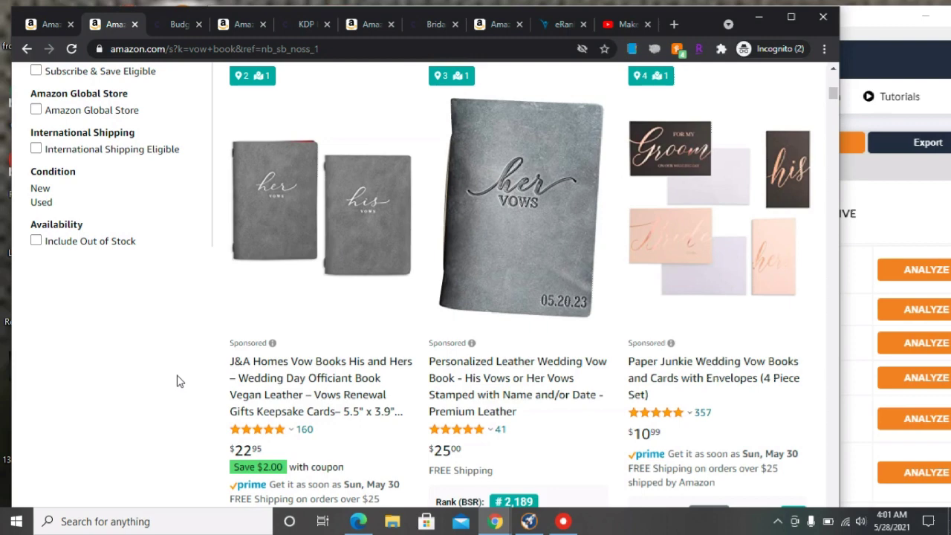
scroll(176, 381, down, 1)
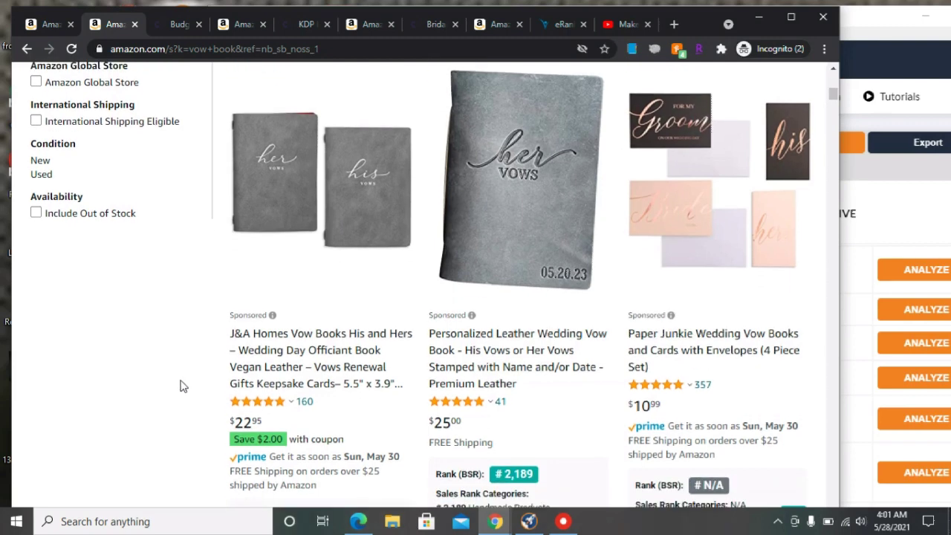
scroll(183, 386, down, 2)
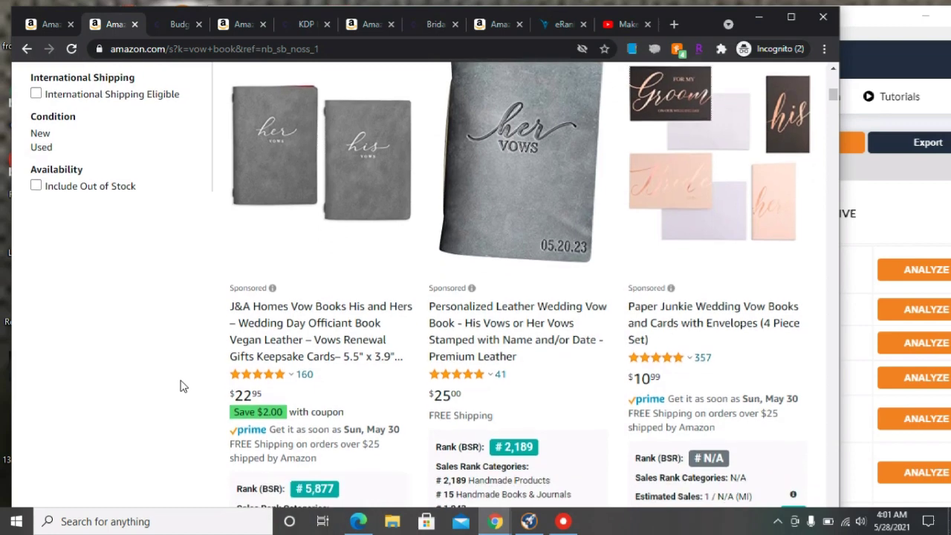
Examine the Amazon "vow book" results row by row down the page, comparing the products' cover designs, prices, reviews, sales ranks and estimated sales.
scroll(184, 386, down, 1)
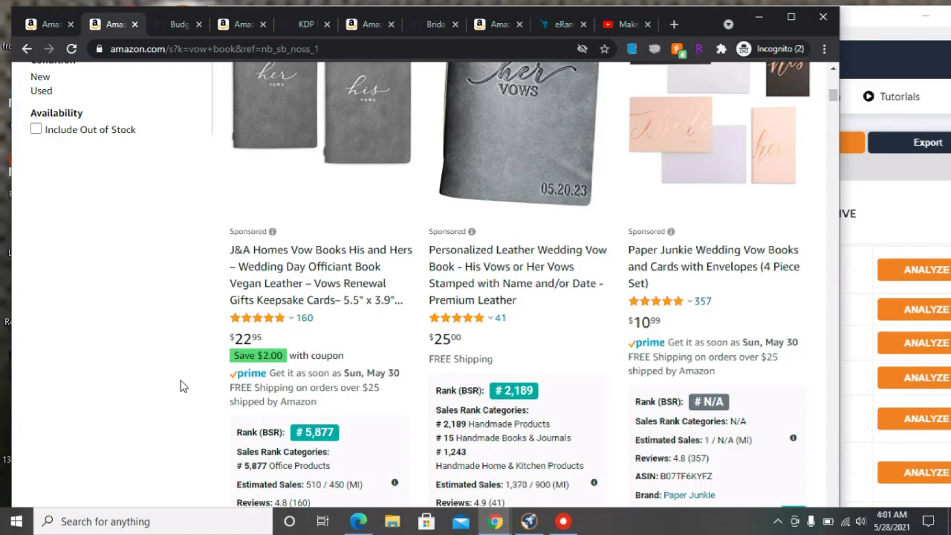
scroll(184, 386, down, 5)
scroll(183, 385, down, 8)
scroll(184, 386, down, 3)
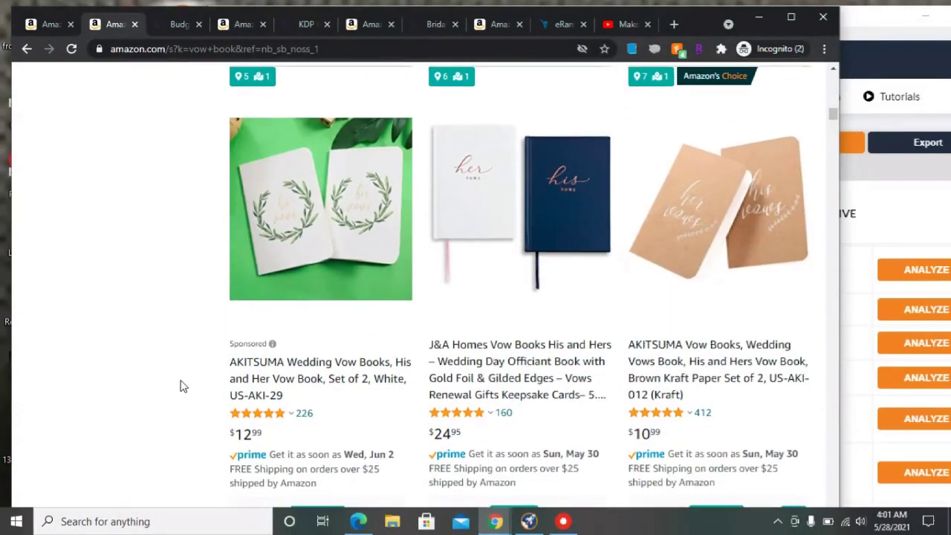
scroll(183, 385, down, 10)
scroll(183, 385, down, 10)
scroll(184, 386, down, 10)
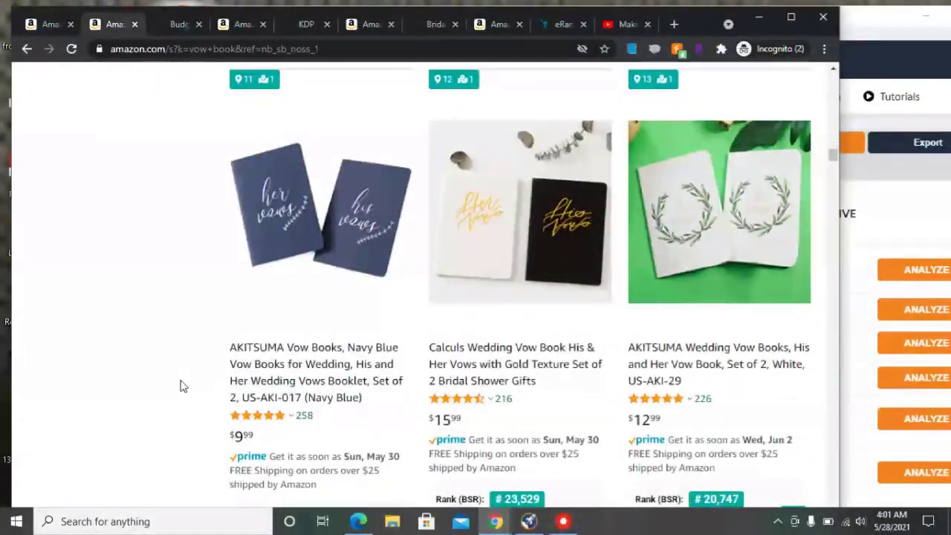
scroll(183, 386, down, 1)
scroll(183, 386, down, 10)
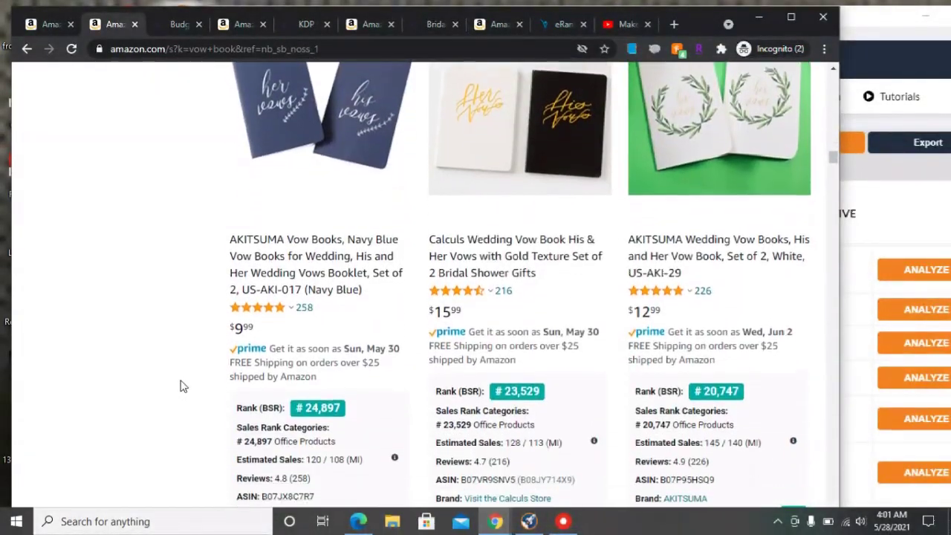
scroll(184, 386, down, 15)
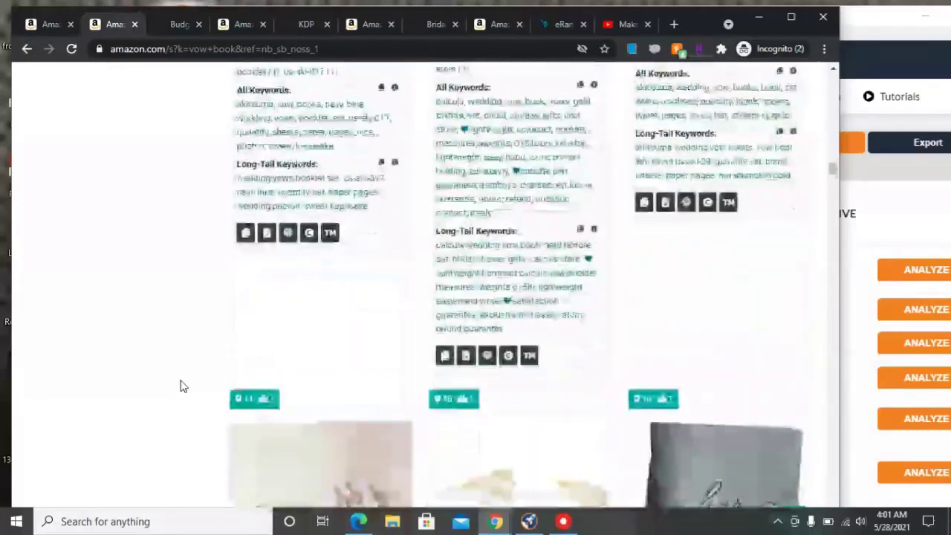
scroll(183, 386, down, 20)
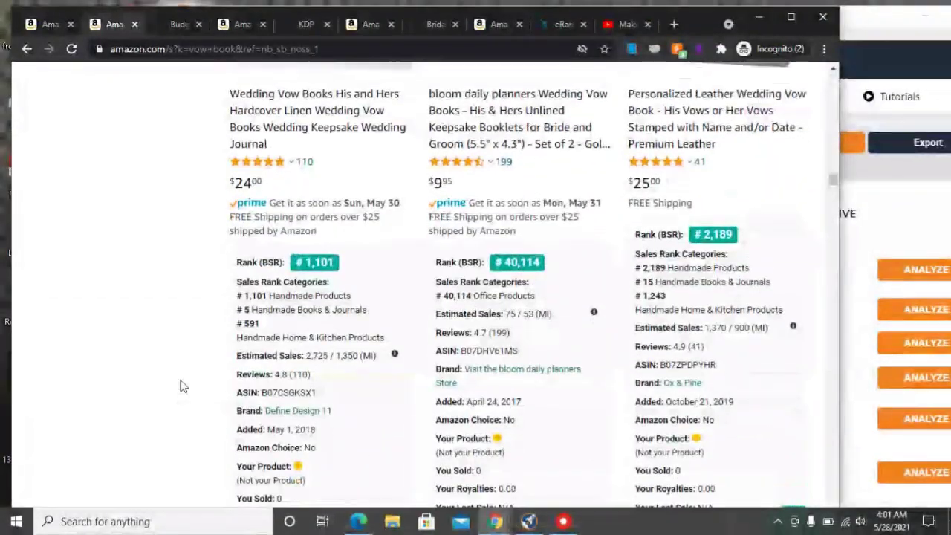
scroll(184, 386, down, 7)
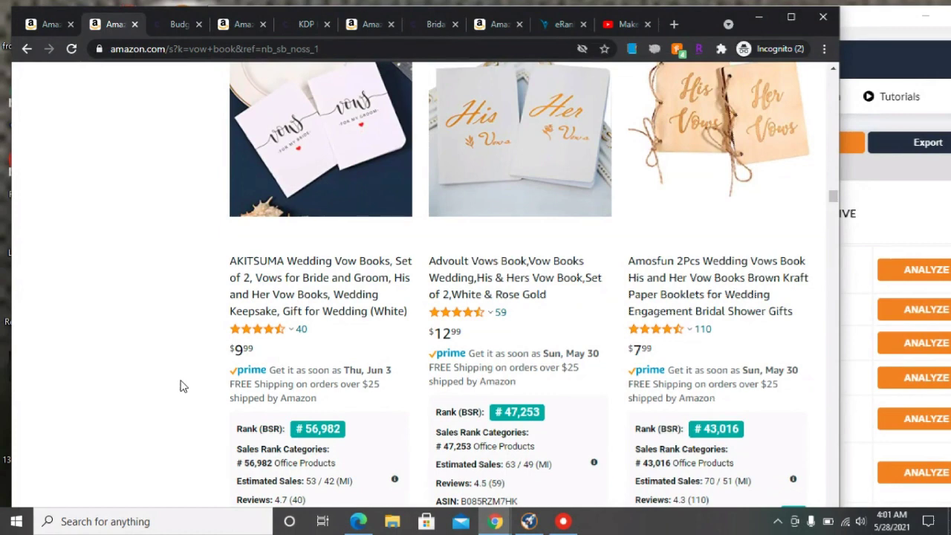
scroll(184, 386, down, 1)
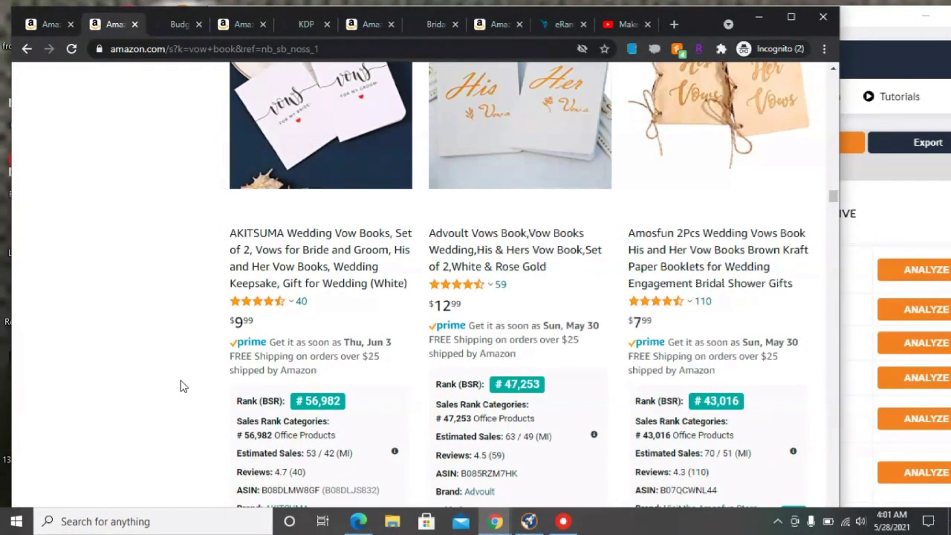
scroll(184, 386, down, 12)
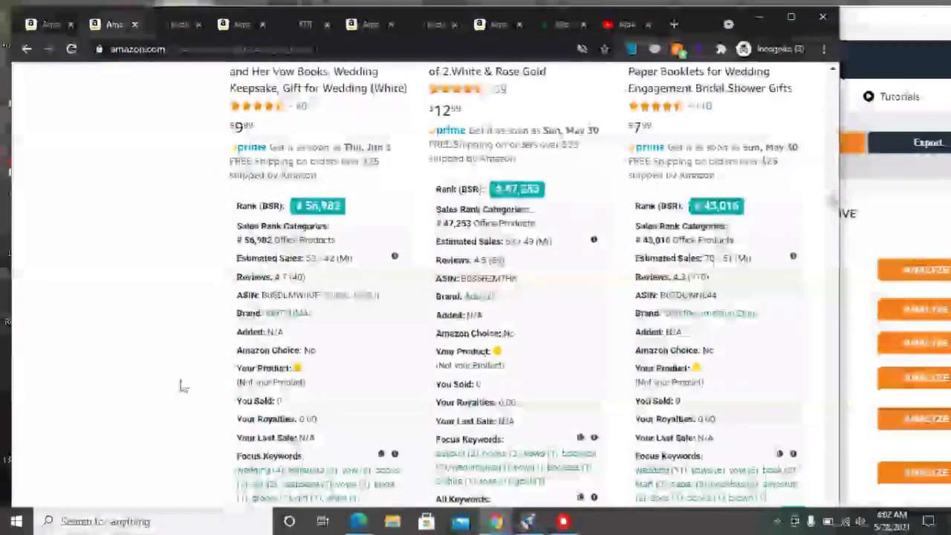
scroll(184, 385, down, 16)
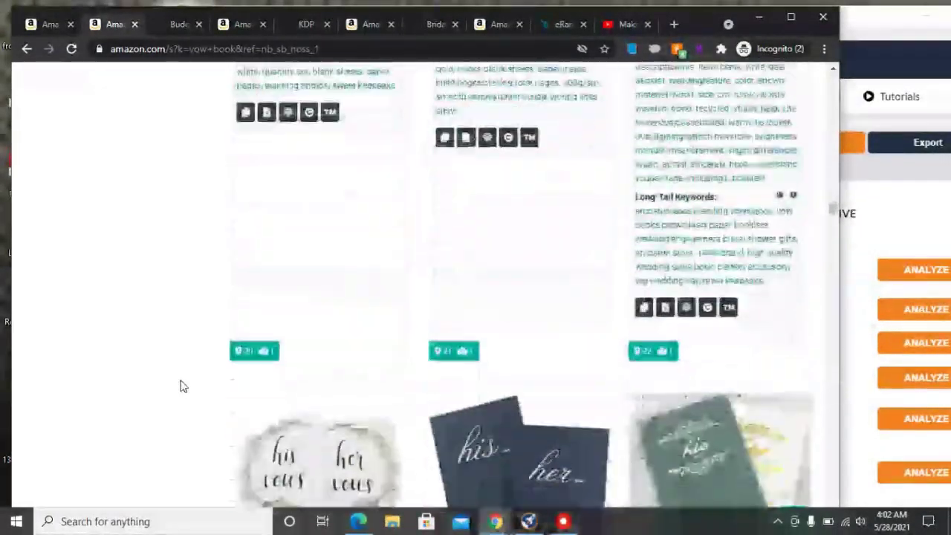
scroll(184, 386, down, 15)
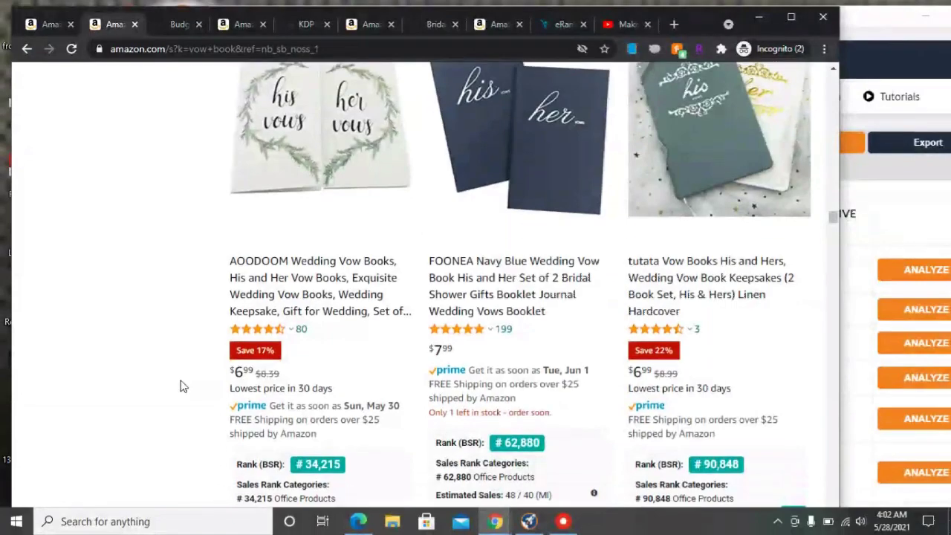
scroll(183, 385, down, 15)
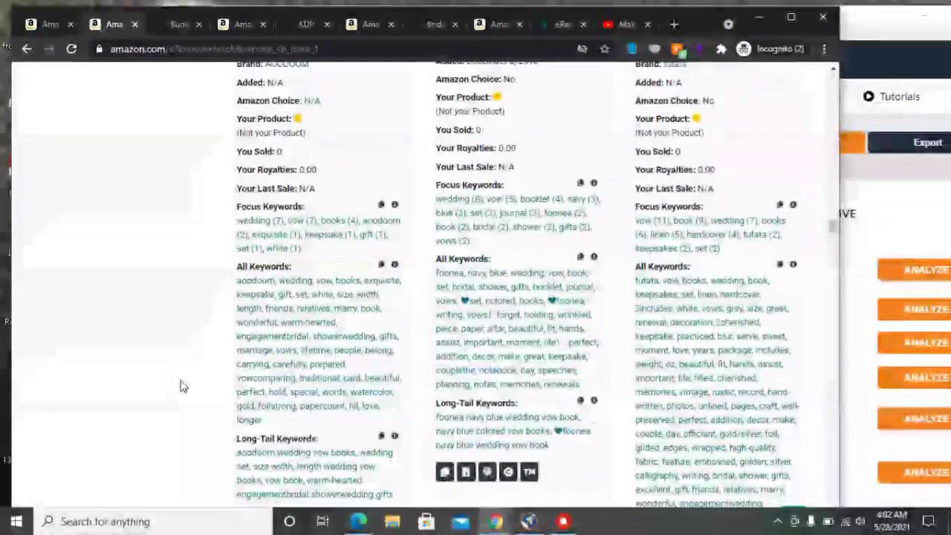
scroll(184, 386, down, 14)
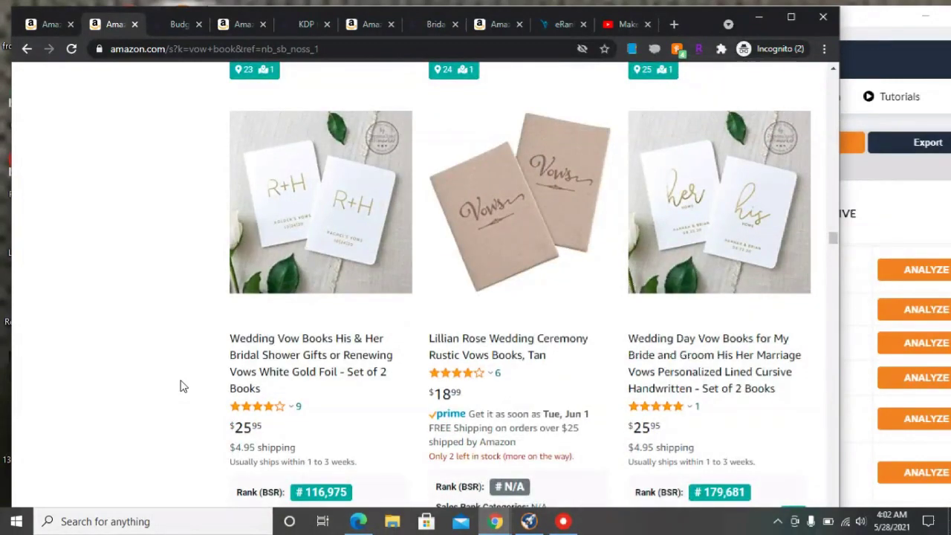
scroll(183, 385, down, 6)
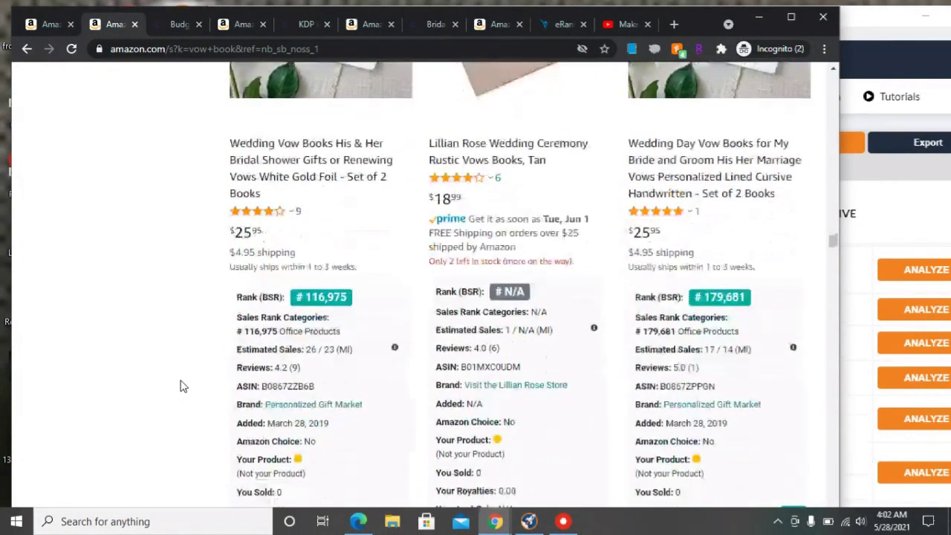
scroll(184, 385, down, 14)
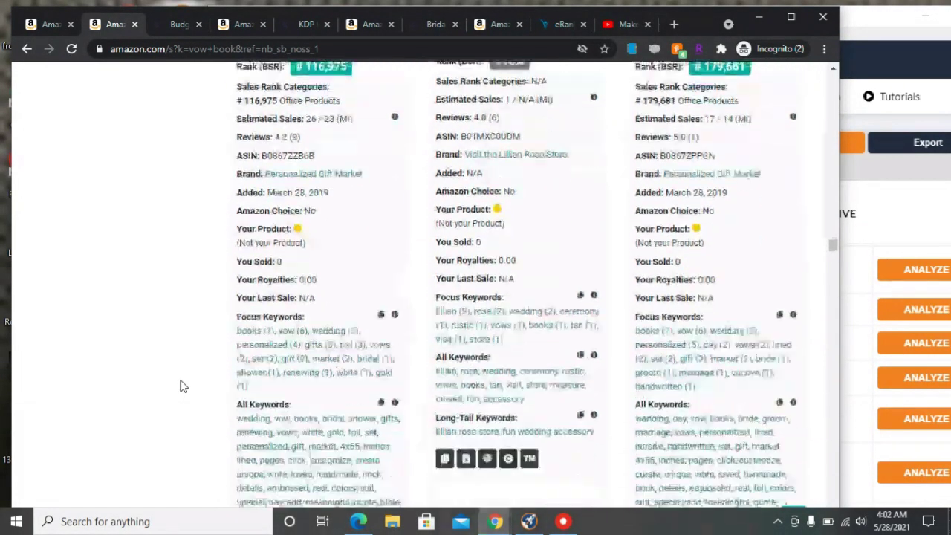
scroll(184, 385, down, 15)
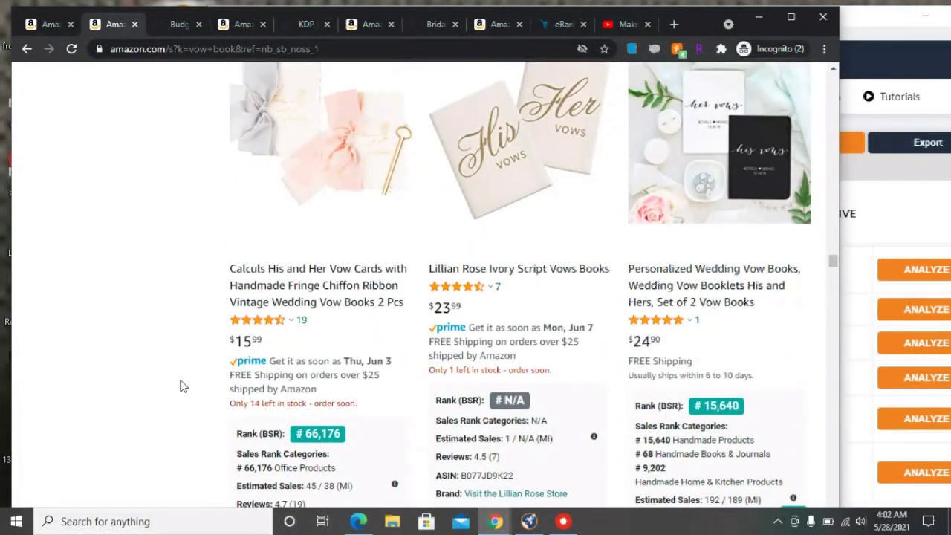
scroll(184, 386, down, 2)
scroll(184, 386, down, 2)
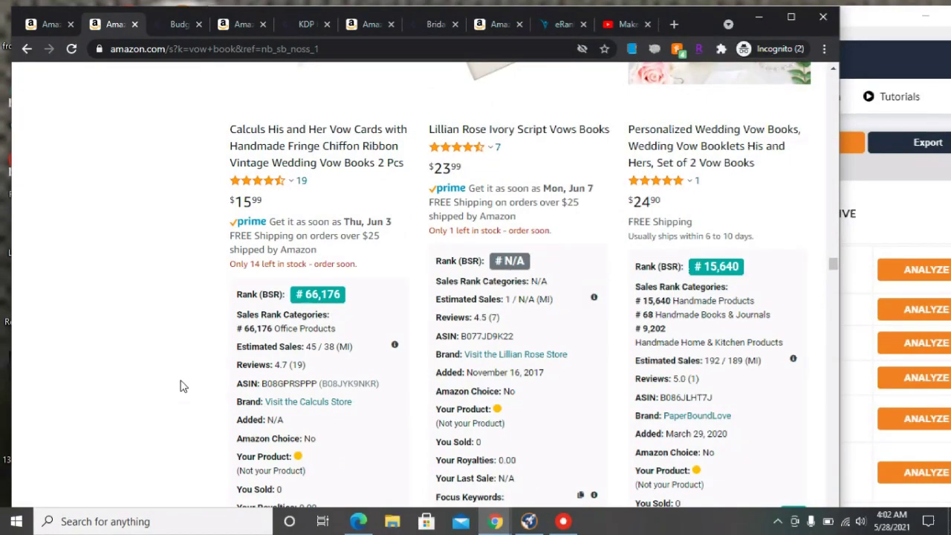
scroll(183, 385, down, 8)
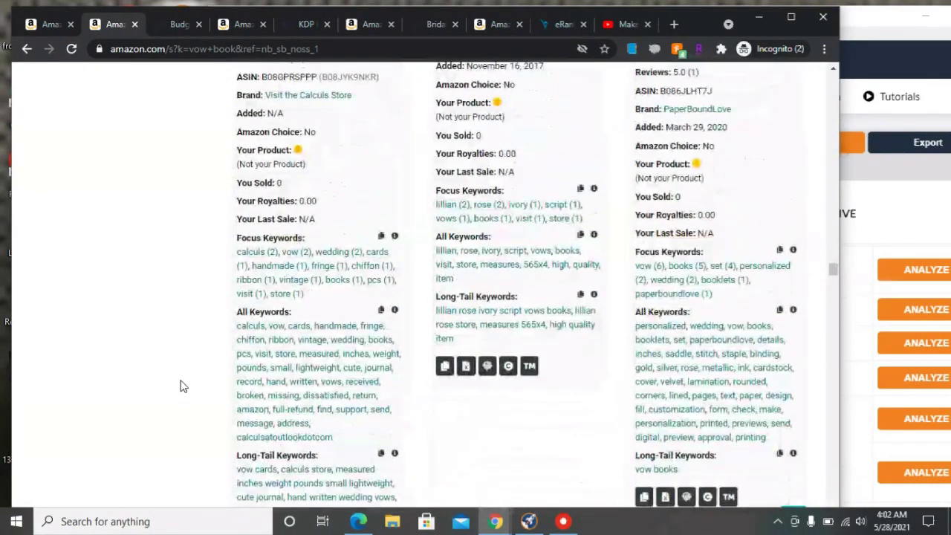
scroll(183, 385, down, 4)
scroll(183, 385, down, 8)
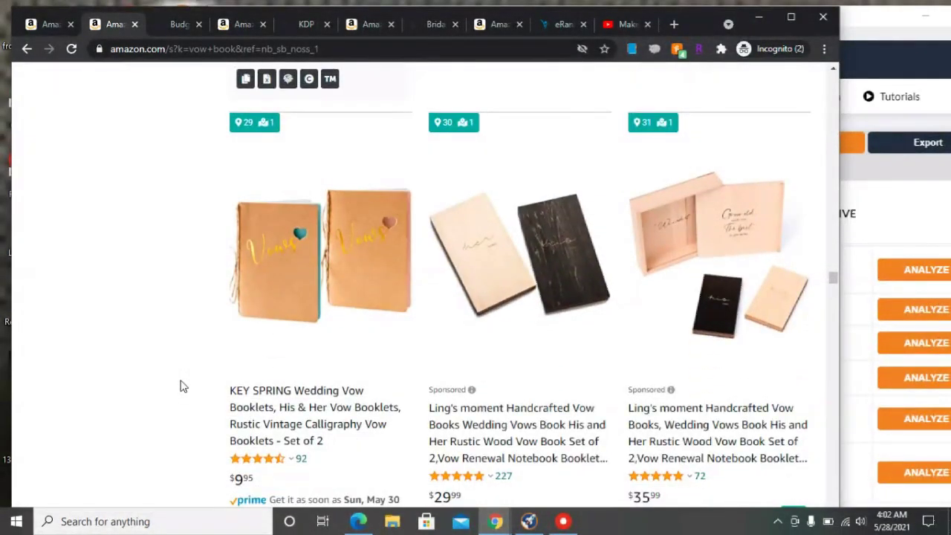
scroll(183, 386, down, 10)
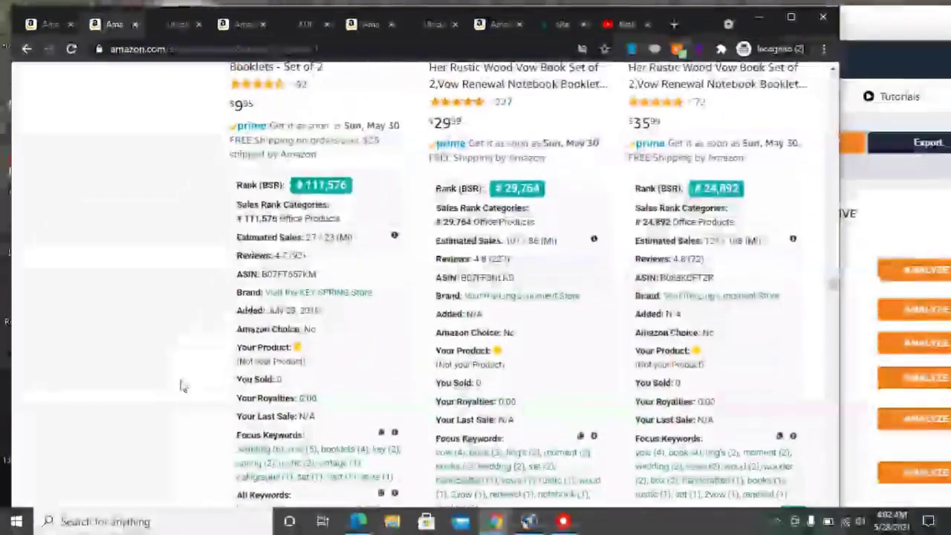
scroll(183, 385, down, 8)
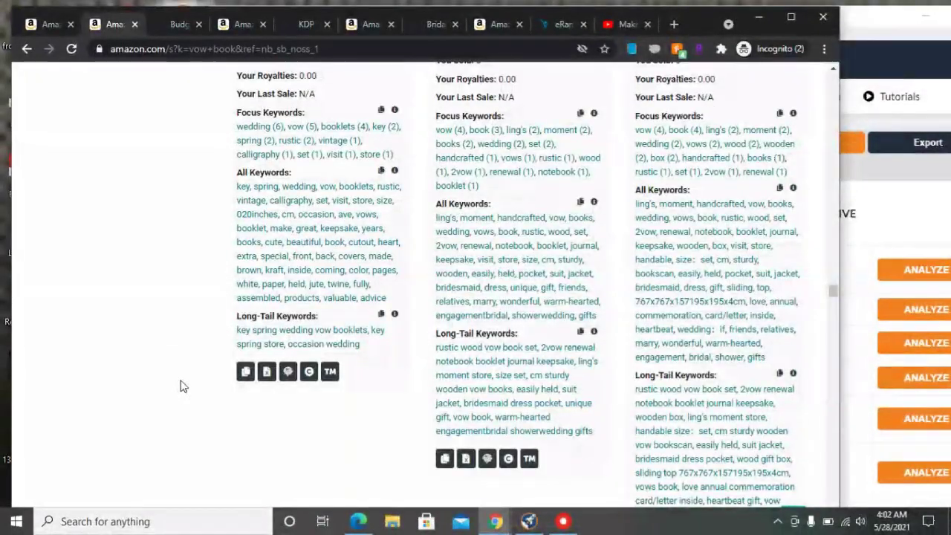
scroll(183, 385, down, 8)
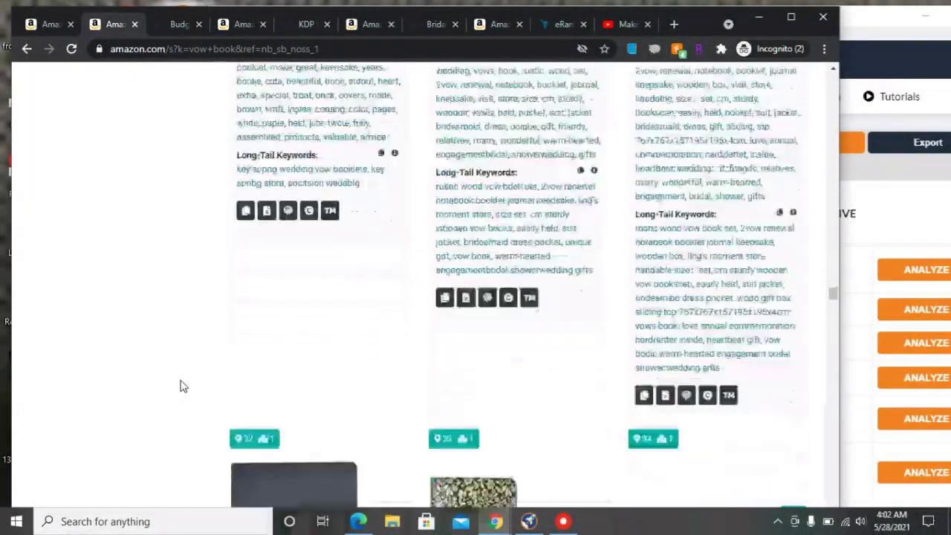
scroll(183, 386, down, 7)
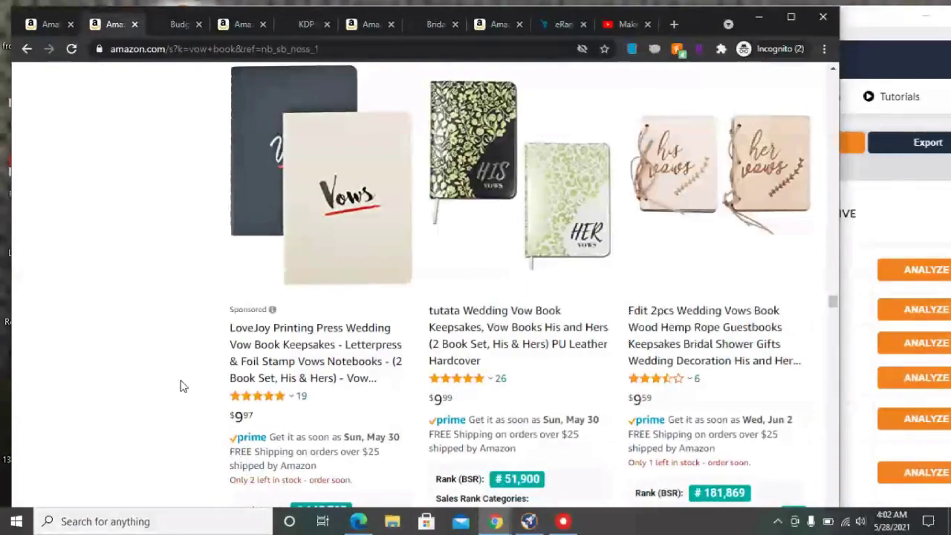
scroll(183, 385, down, 8)
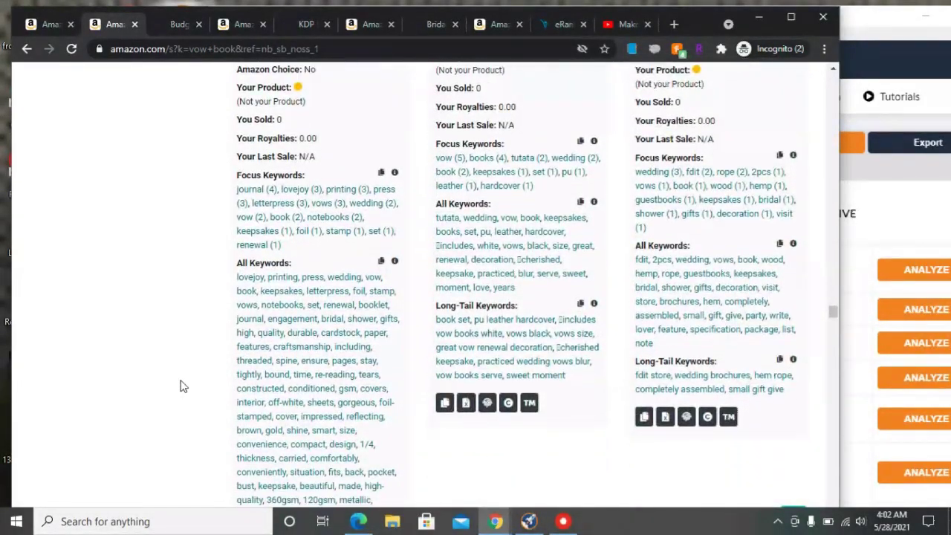
scroll(183, 386, down, 10)
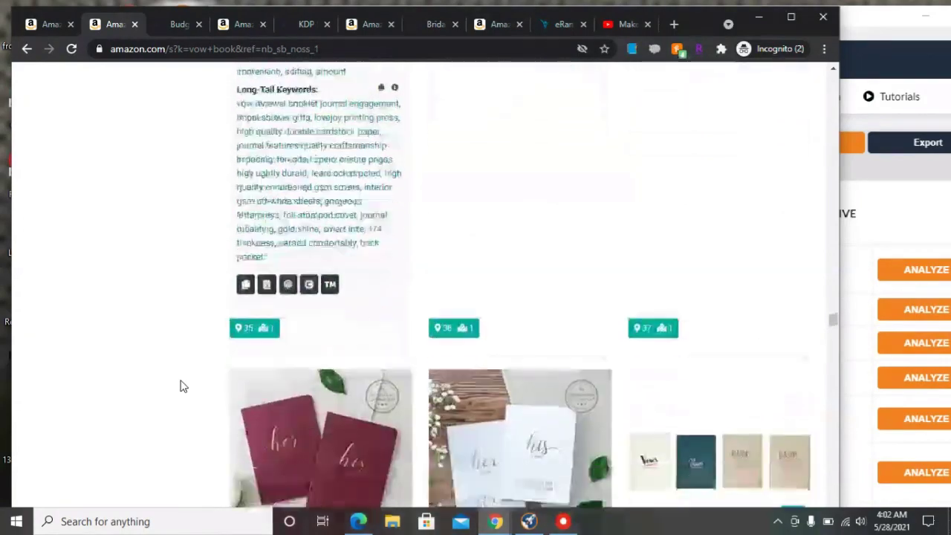
scroll(184, 386, down, 8)
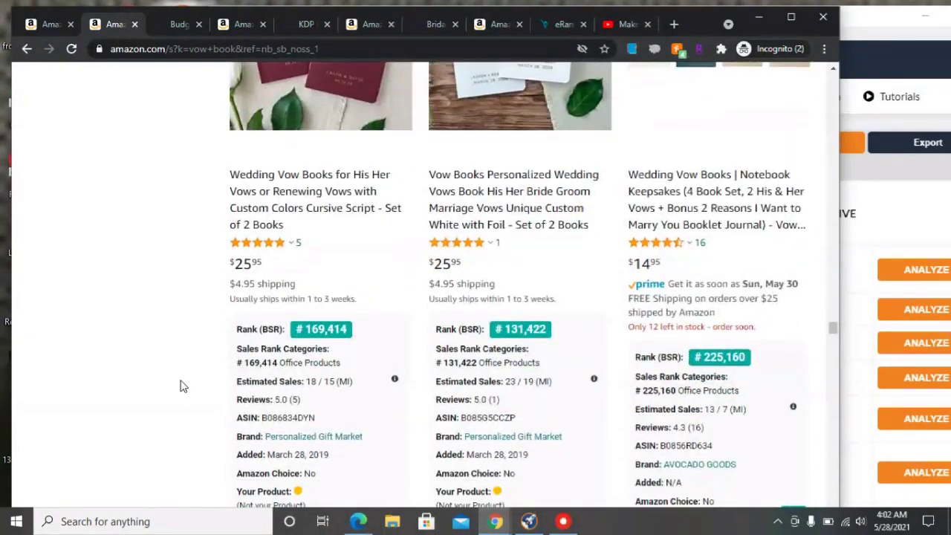
scroll(183, 386, down, 18)
scroll(183, 386, down, 1)
scroll(183, 385, down, 3)
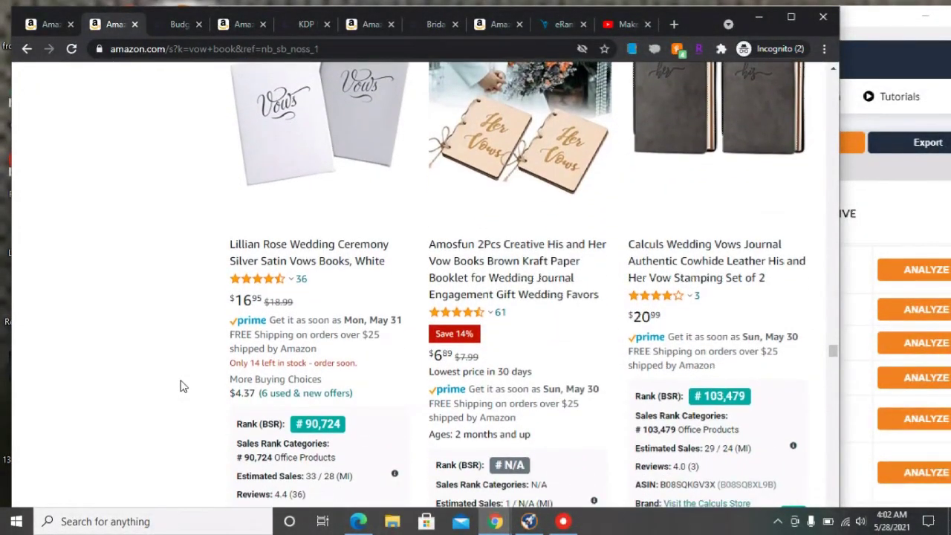
scroll(184, 385, down, 10)
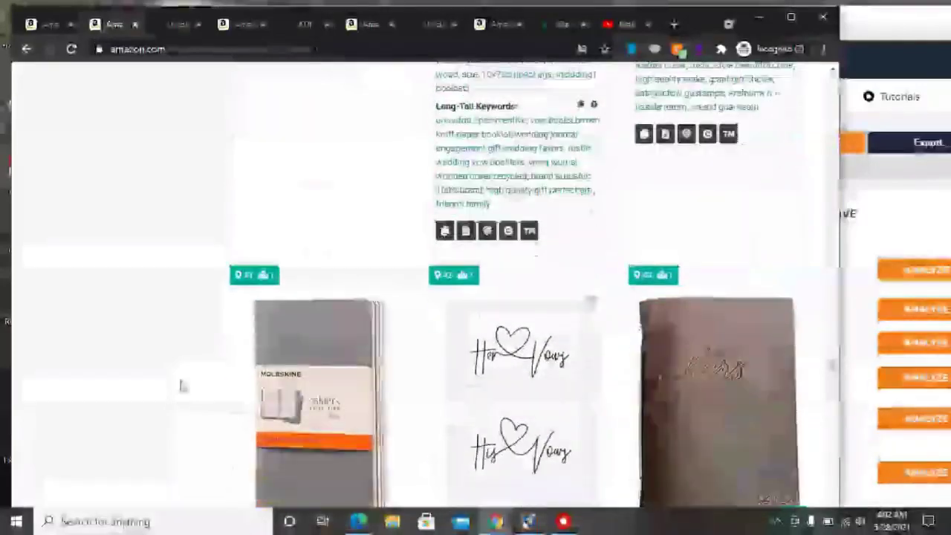
scroll(184, 385, down, 5)
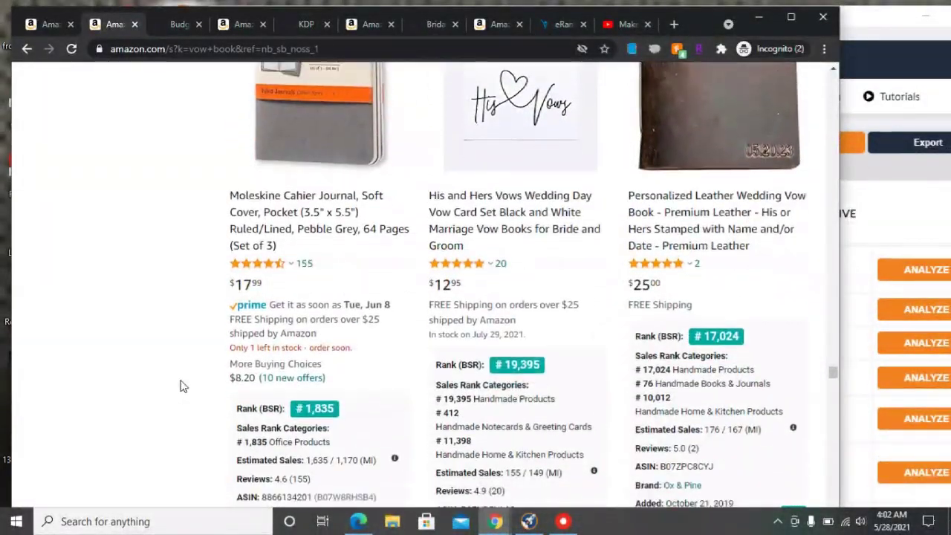
scroll(184, 385, down, 8)
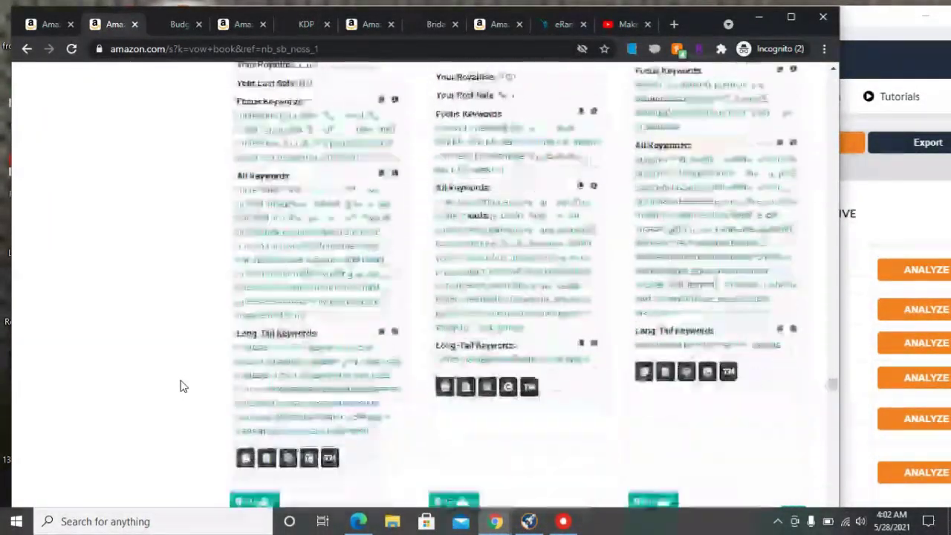
scroll(184, 386, down, 5)
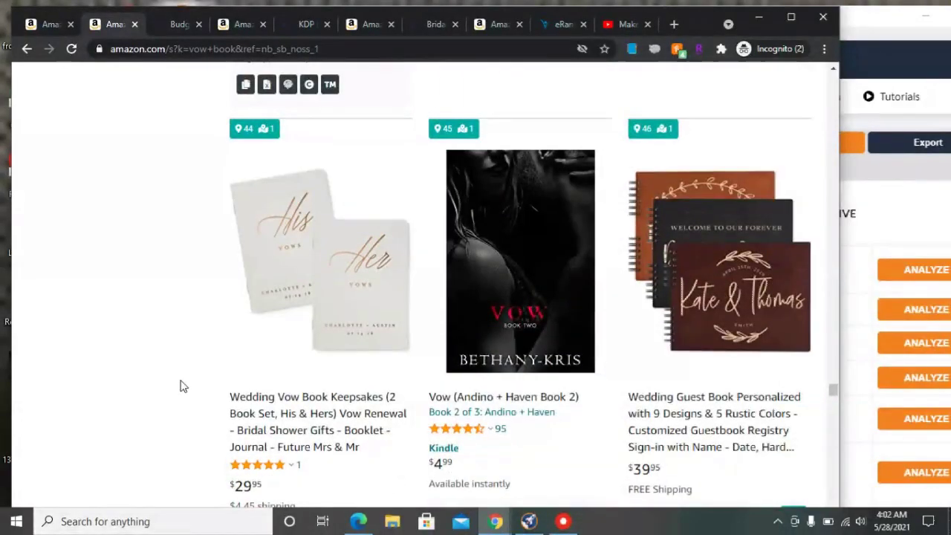
scroll(184, 386, down, 4)
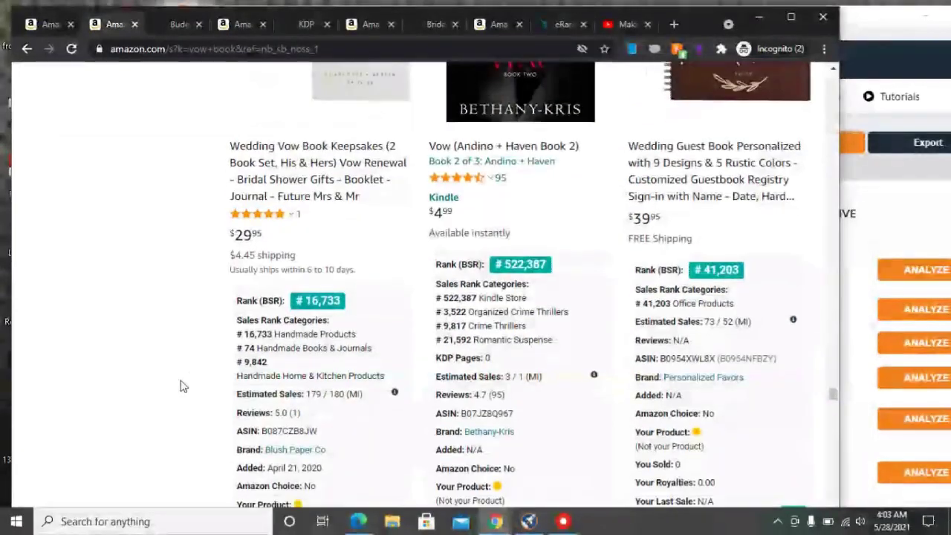
scroll(183, 385, down, 12)
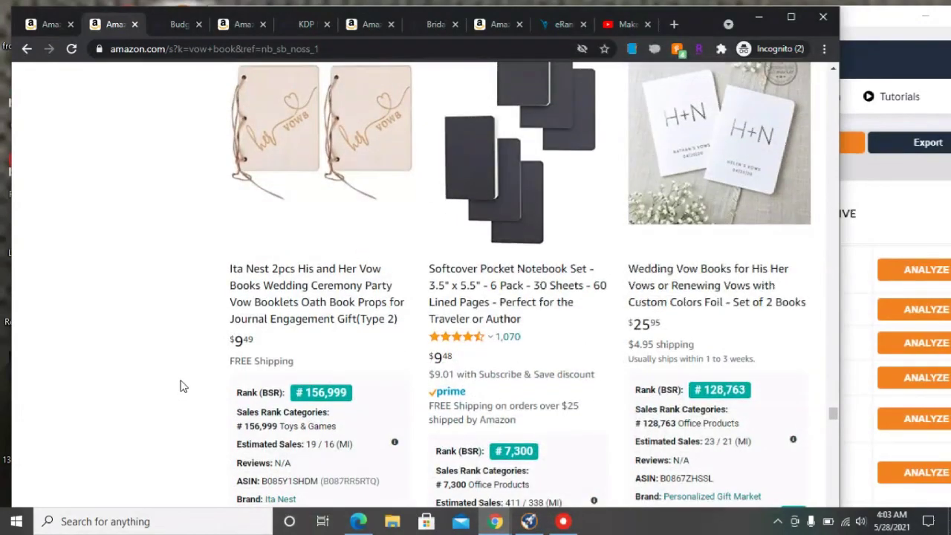
scroll(183, 386, down, 5)
scroll(183, 386, down, 8)
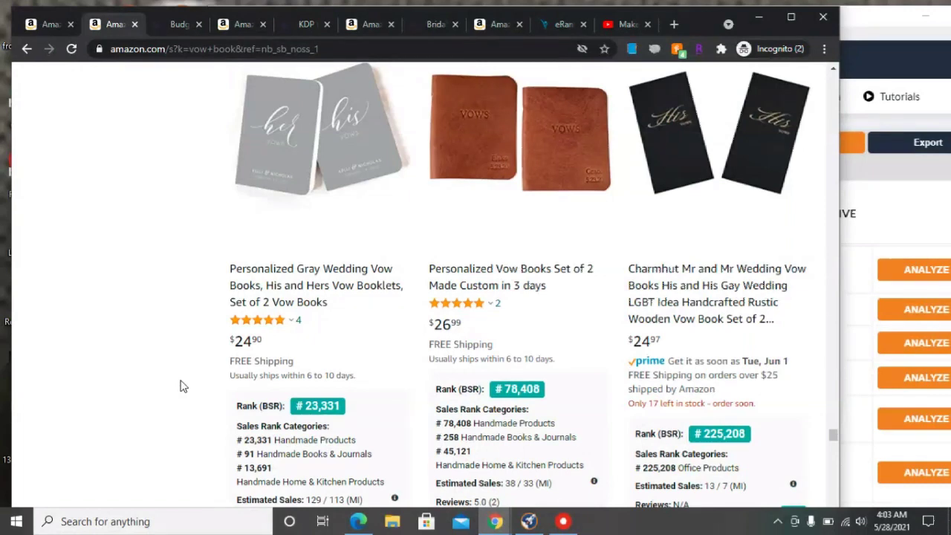
Switch to Publisher Rocket and examine the keyword suggestions for "vow book", through to the wedding vows and his-and-hers variations.
click(910, 217)
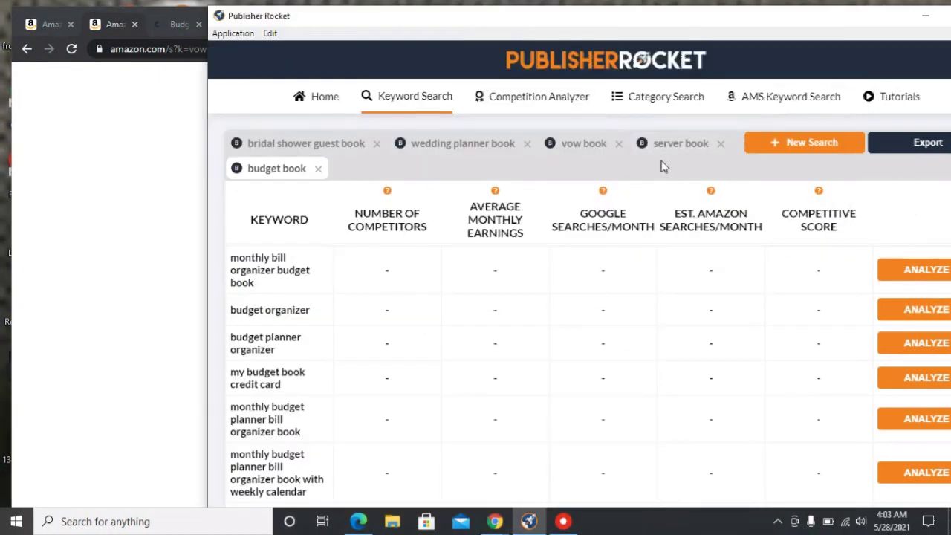
click(600, 145)
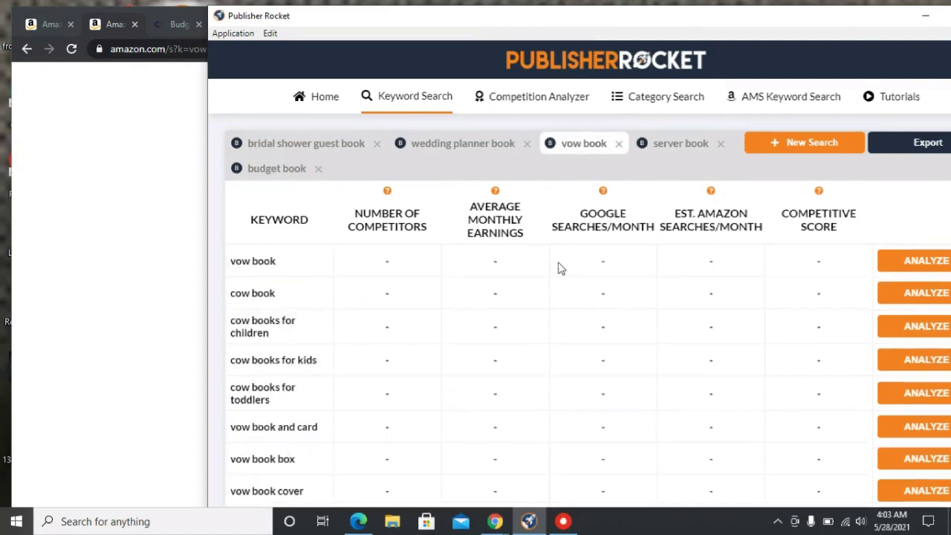
scroll(561, 268, down, 5)
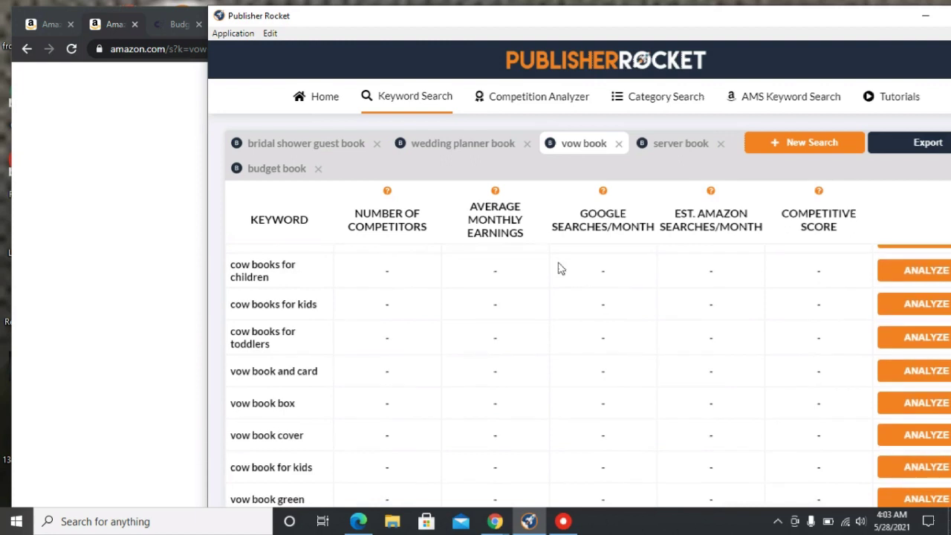
scroll(561, 269, down, 5)
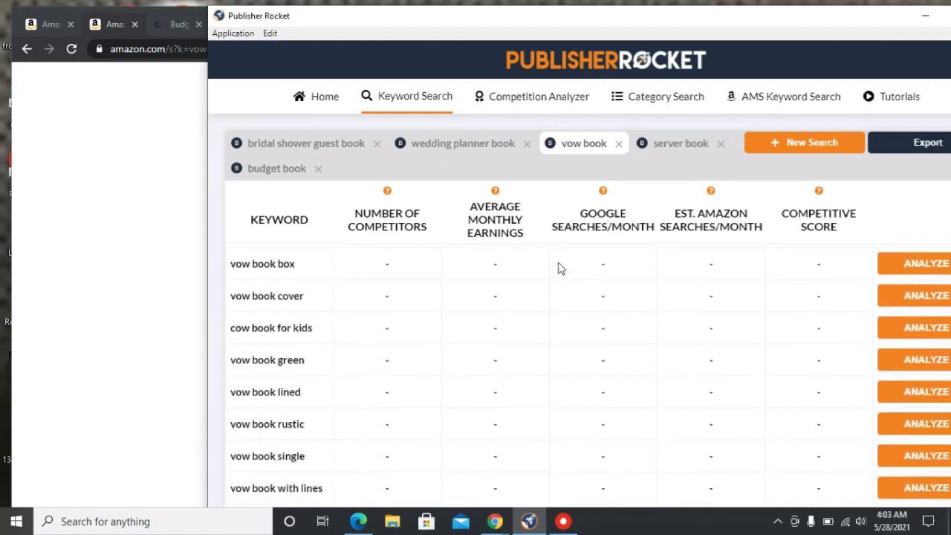
scroll(561, 269, down, 3)
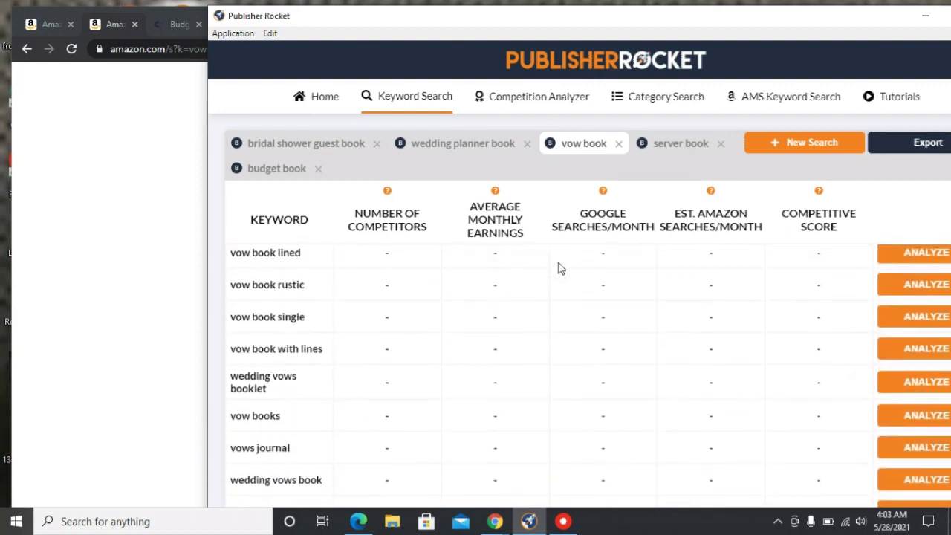
scroll(561, 268, down, 5)
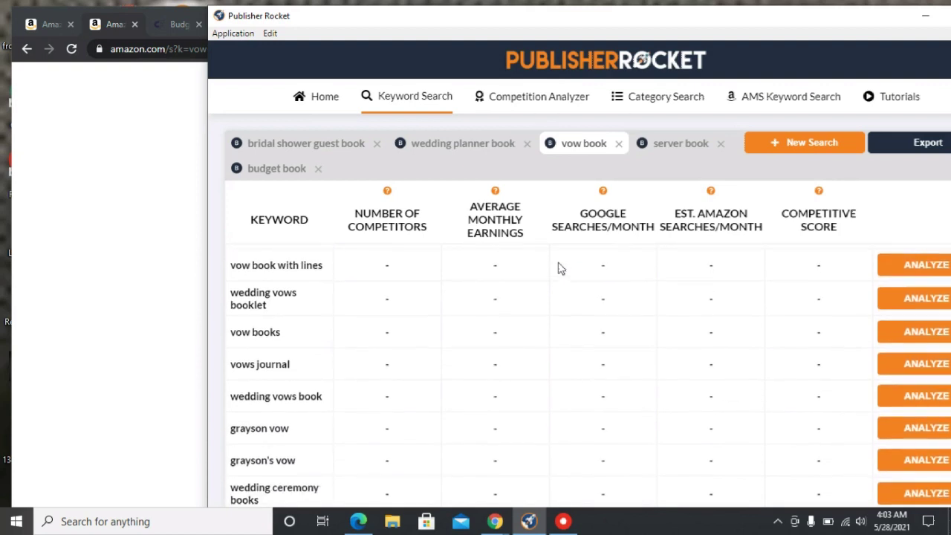
scroll(561, 268, down, 8)
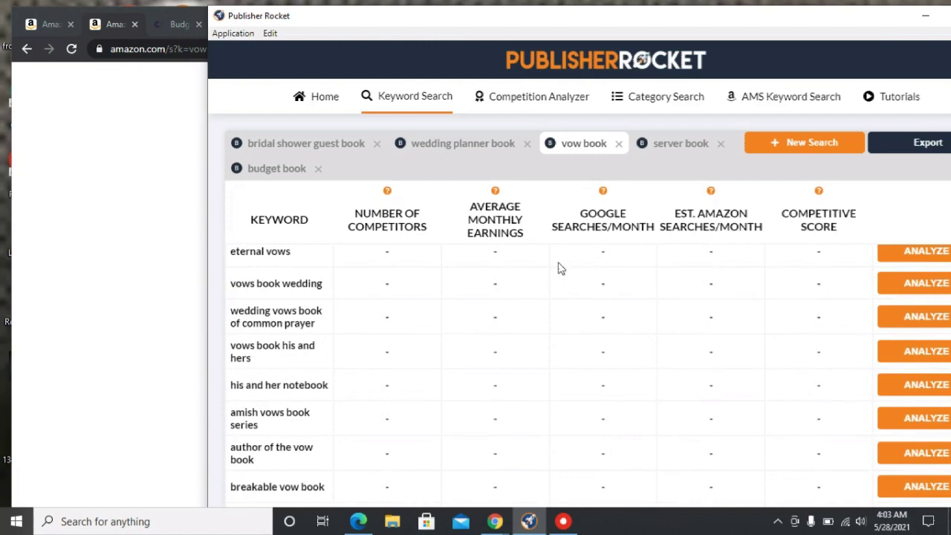
Switch back to the browser's Amazon results for "server book", dismiss the search suggestions and review the niche statistics and suggested keywords.
click(42, 28)
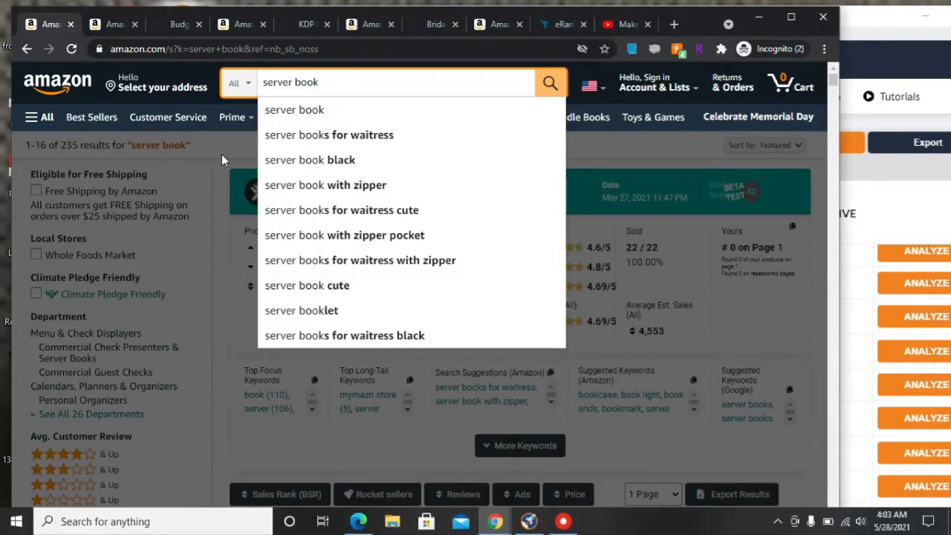
click(221, 154)
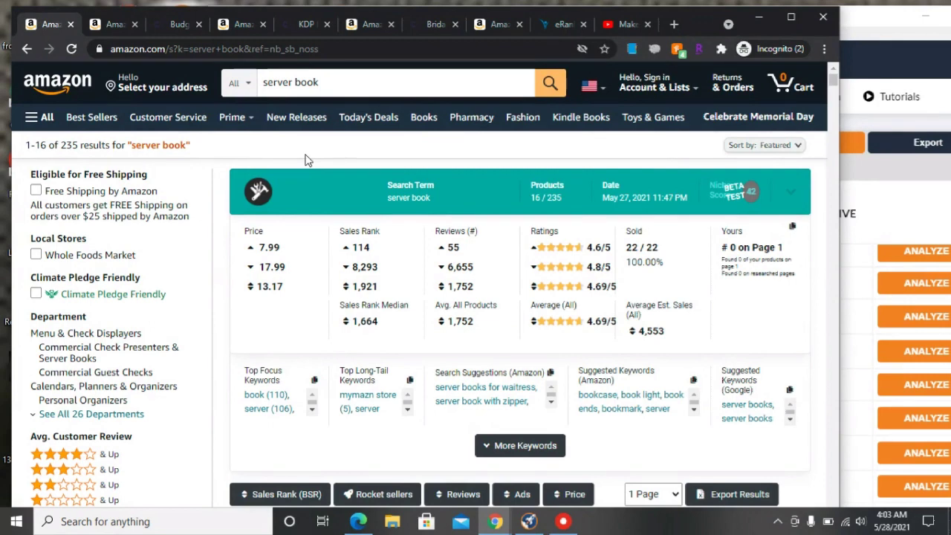
scroll(307, 161, down, 1)
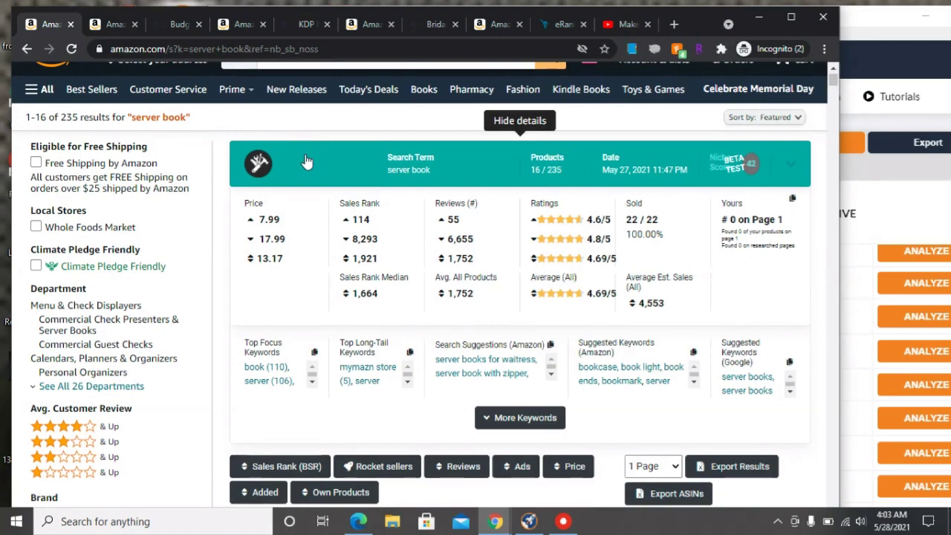
Examine the first "server book" listings, comparing their covers, prices, reviews, sales ranks, estimated sales and focus keywords.
scroll(307, 160, down, 7)
scroll(306, 160, down, 4)
scroll(307, 161, down, 5)
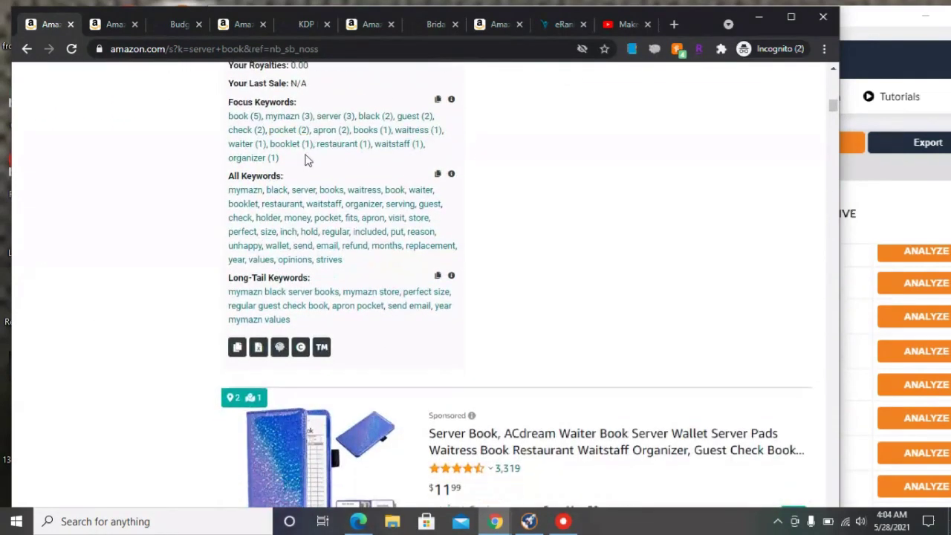
scroll(307, 160, down, 4)
scroll(307, 160, down, 1)
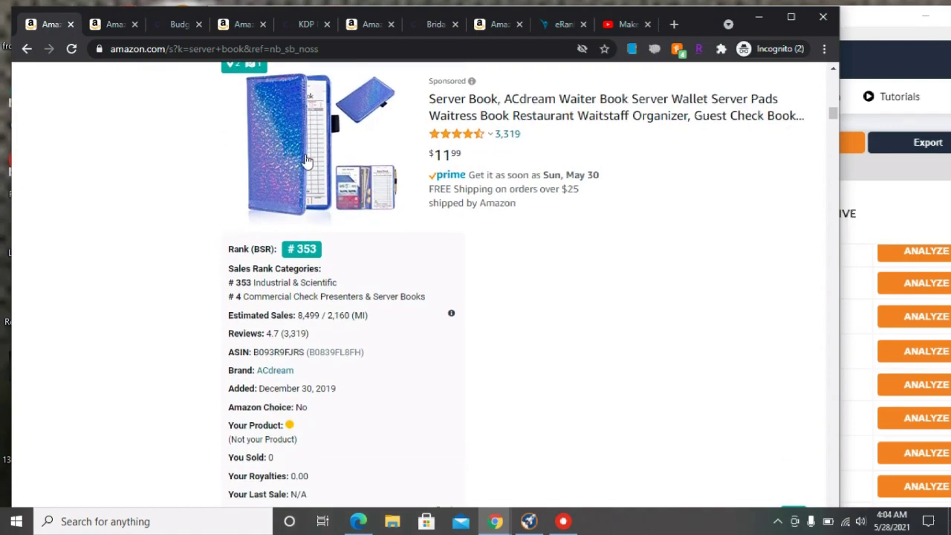
scroll(307, 160, down, 4)
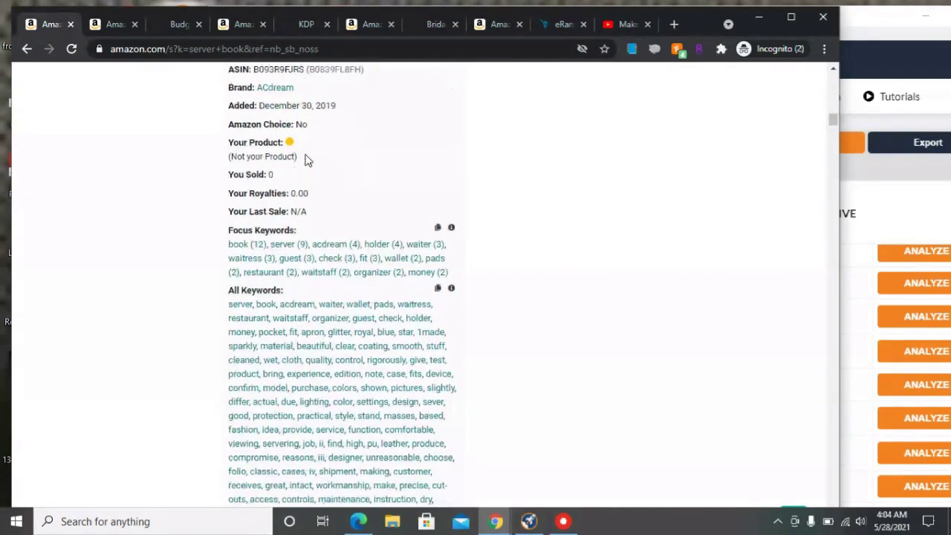
scroll(307, 161, down, 8)
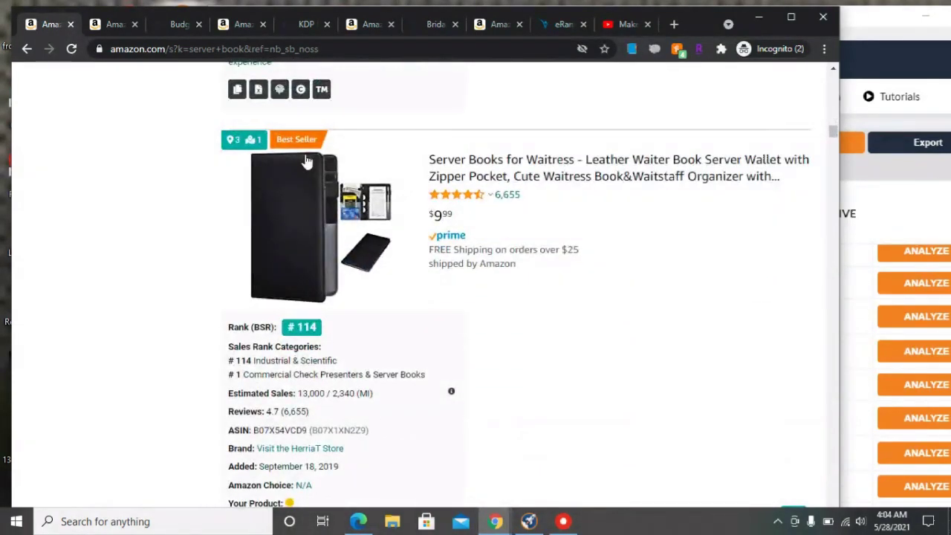
scroll(306, 161, down, 5)
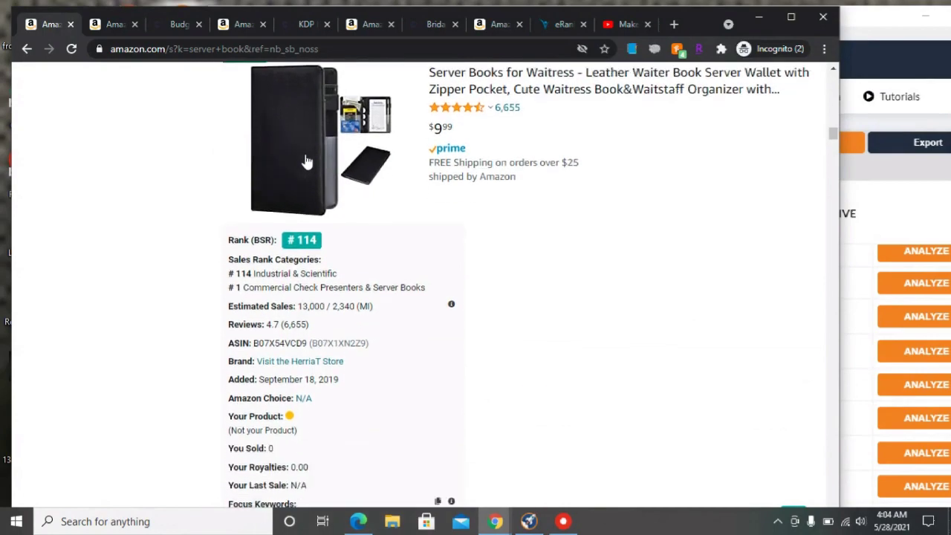
scroll(307, 161, down, 10)
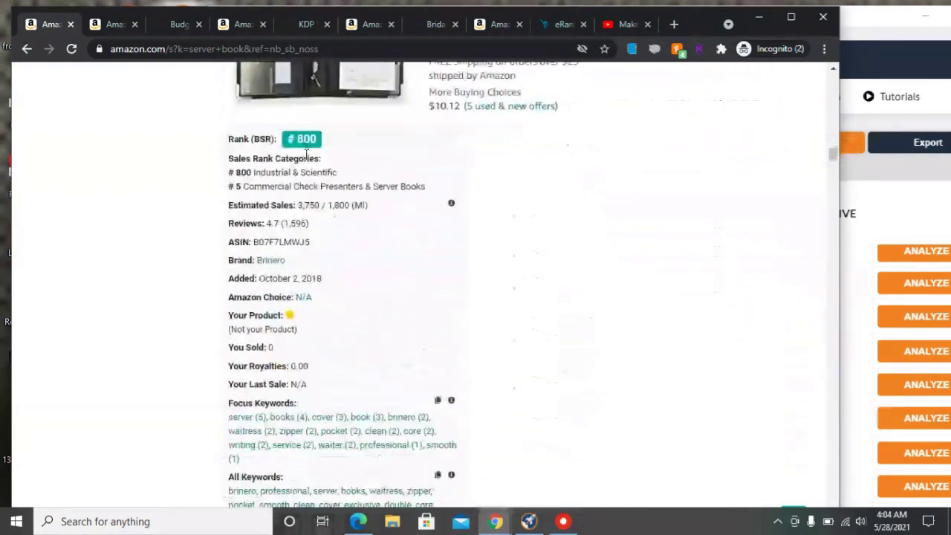
Check the sales ranks and estimated sales of the following "server book" listings, down to the Stock Your Home guest check book.
scroll(306, 155, down, 1)
scroll(307, 160, down, 6)
scroll(307, 161, down, 6)
scroll(307, 160, down, 5)
scroll(306, 160, down, 5)
scroll(307, 160, down, 10)
scroll(307, 161, down, 4)
scroll(307, 160, down, 7)
scroll(307, 156, down, 12)
scroll(307, 160, down, 6)
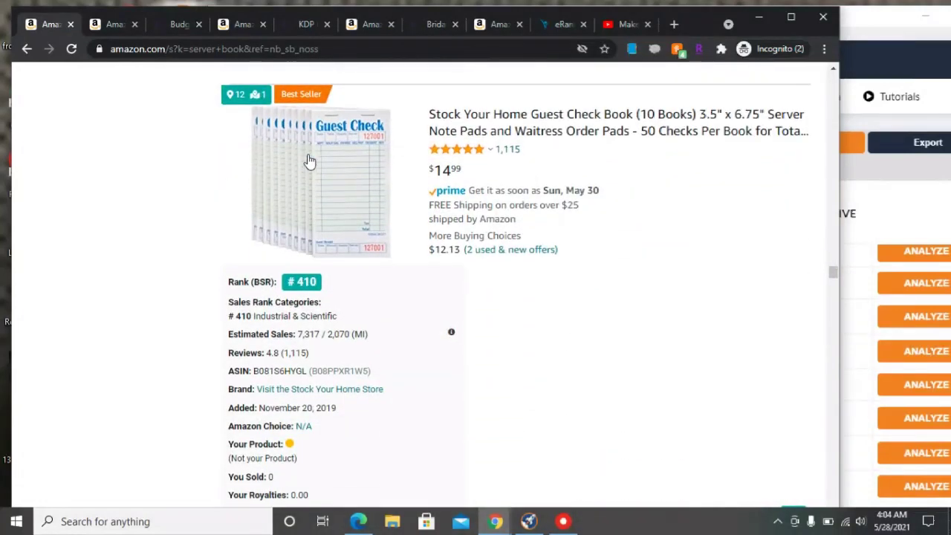
Compare the sales ranks, estimated sales and keywords of the next "server book" listings, from the Fintie organizer to the MaryOnArt book and apron.
scroll(332, 193, down, 6)
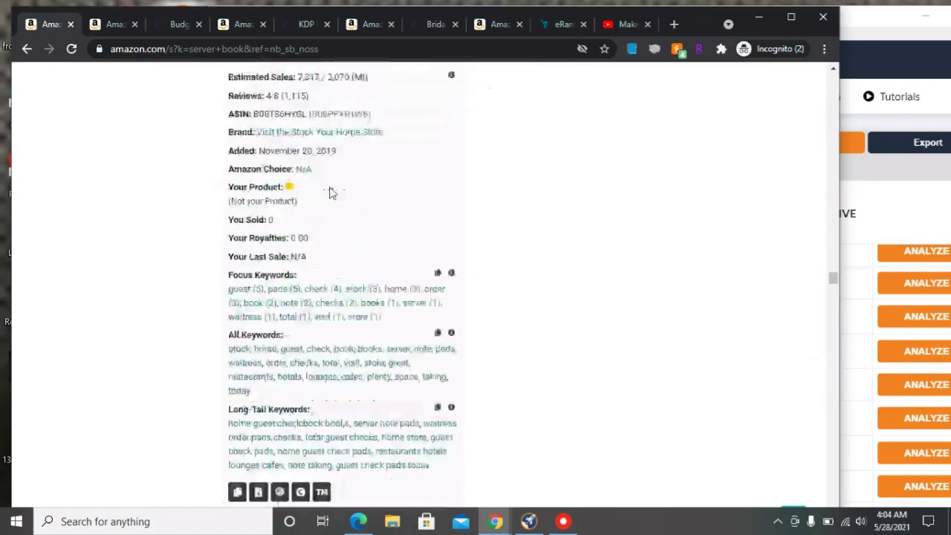
scroll(331, 194, down, 4)
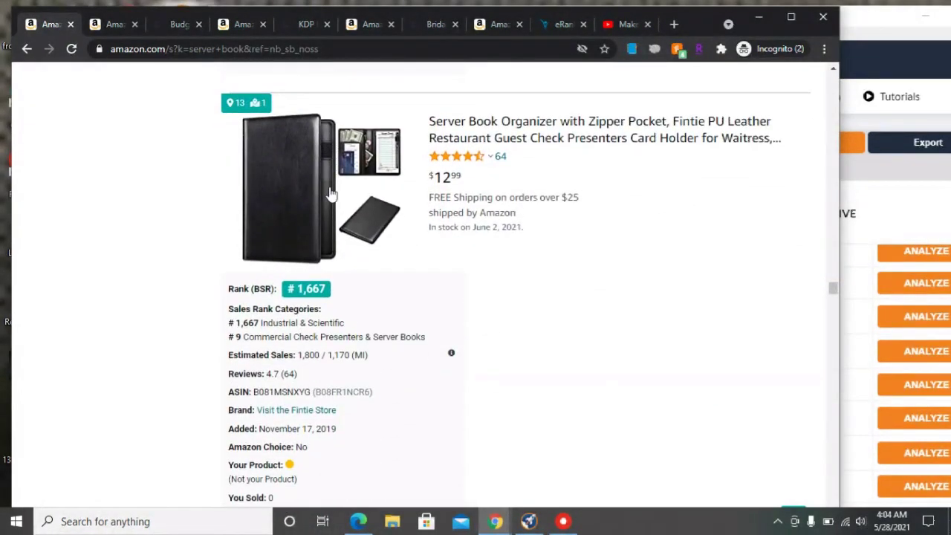
scroll(331, 193, down, 8)
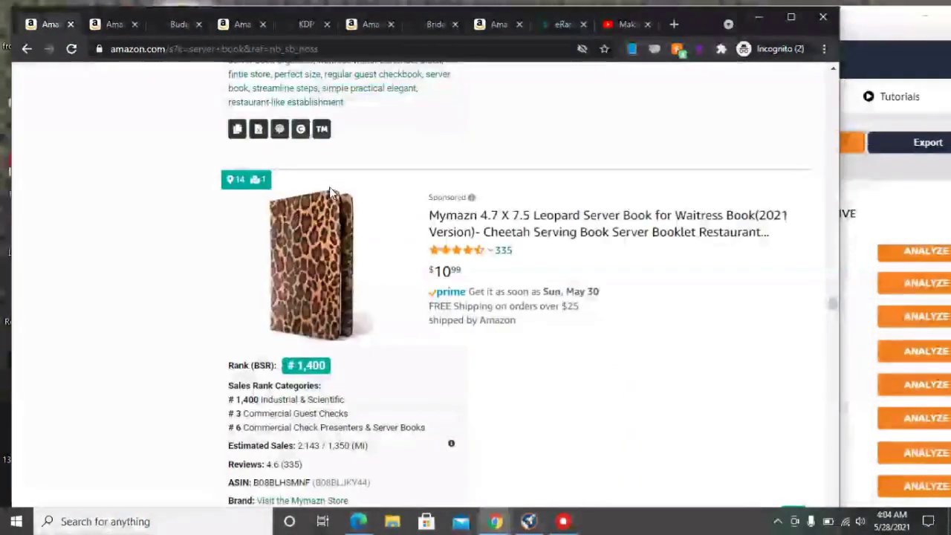
scroll(332, 193, down, 7)
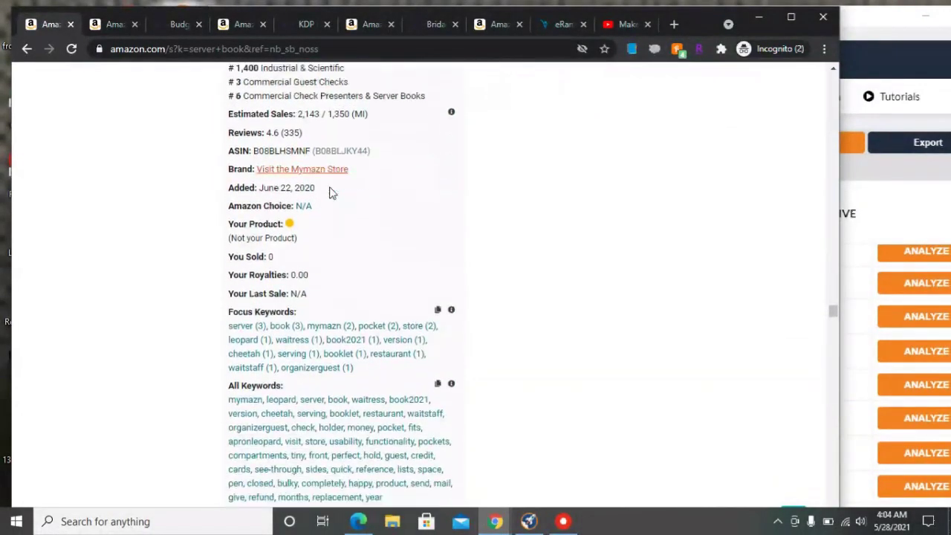
scroll(331, 193, down, 6)
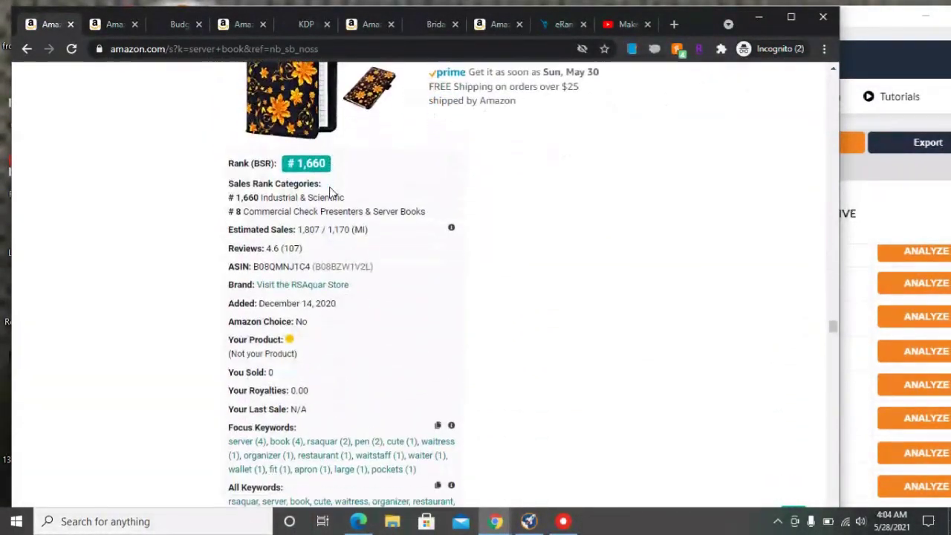
scroll(331, 193, down, 6)
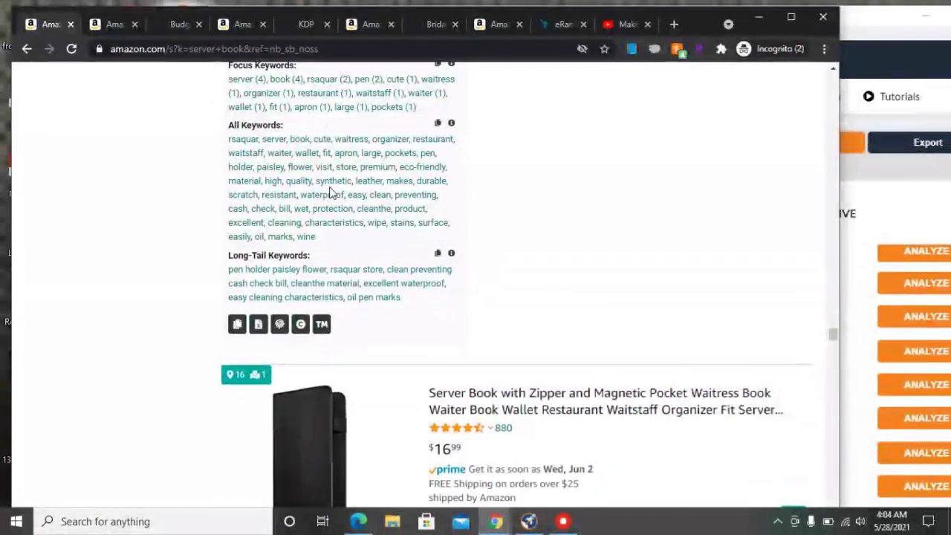
scroll(331, 193, down, 4)
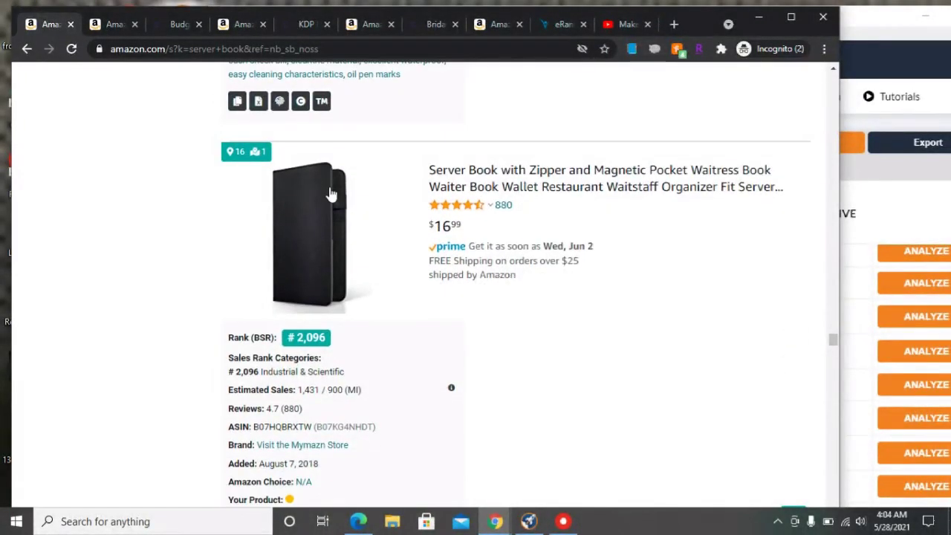
scroll(331, 193, down, 3)
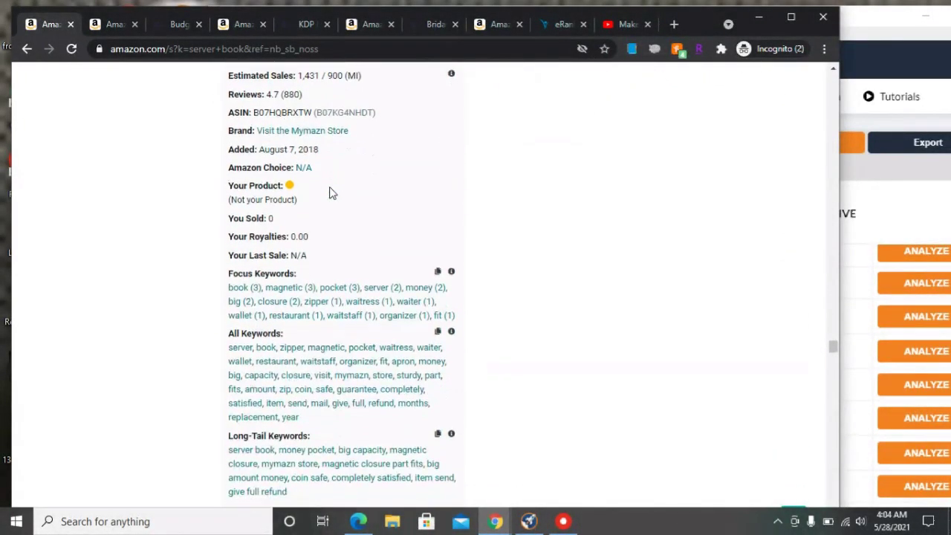
scroll(331, 193, down, 3)
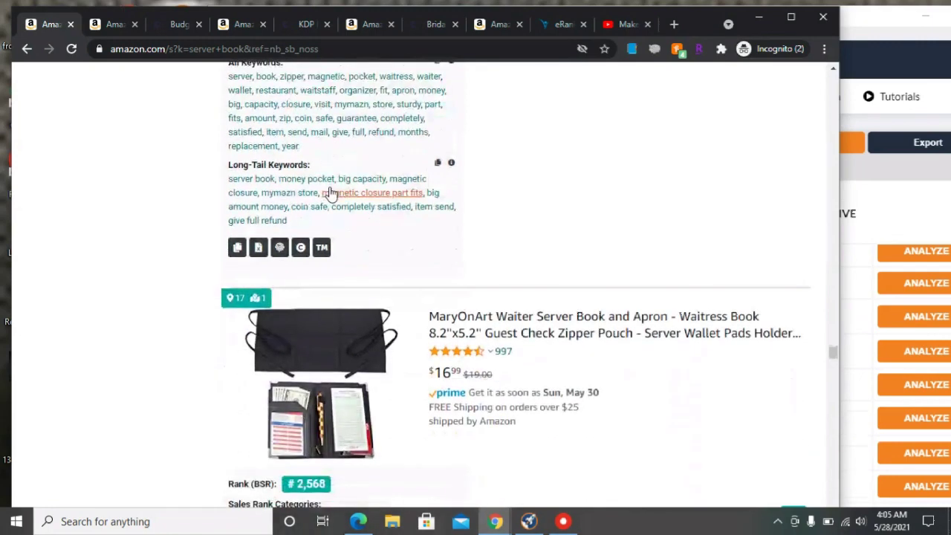
scroll(332, 193, down, 3)
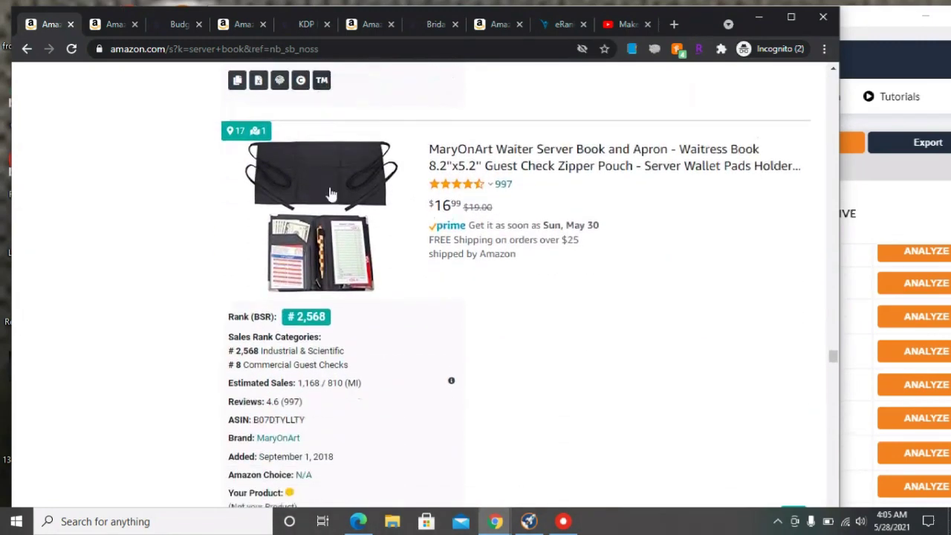
Review the remaining "server book" listings' covers, prices, sales ranks and keywords, from the MaryOnArt details to the Zreal server book.
scroll(331, 193, down, 6)
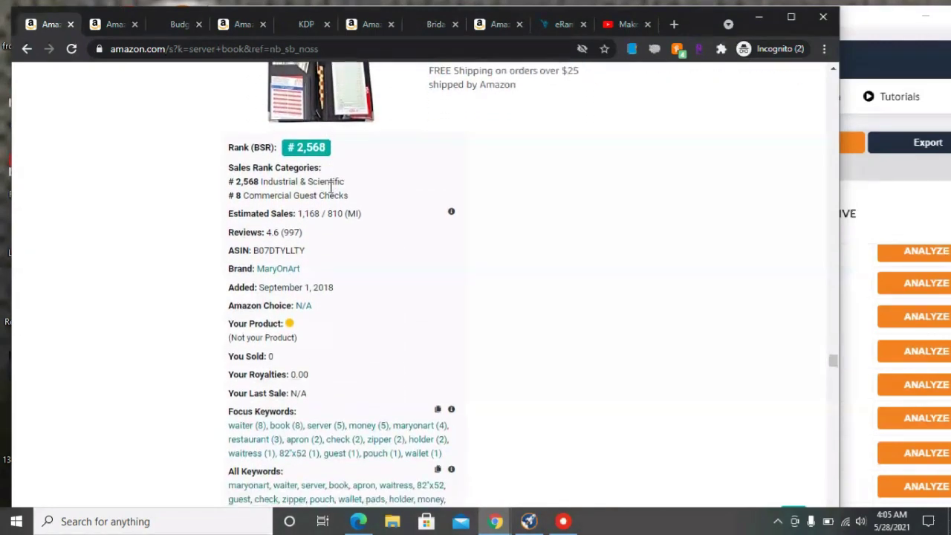
scroll(332, 194, down, 6)
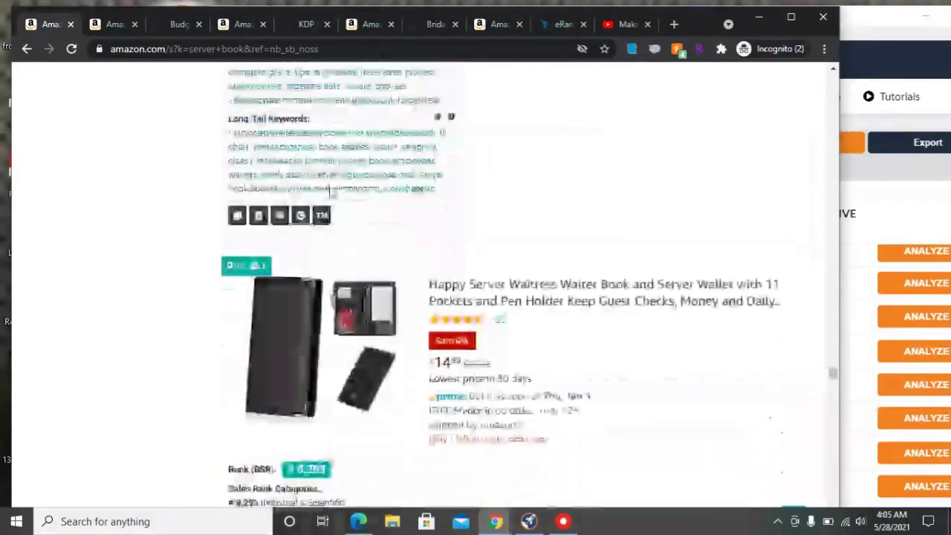
scroll(331, 193, down, 5)
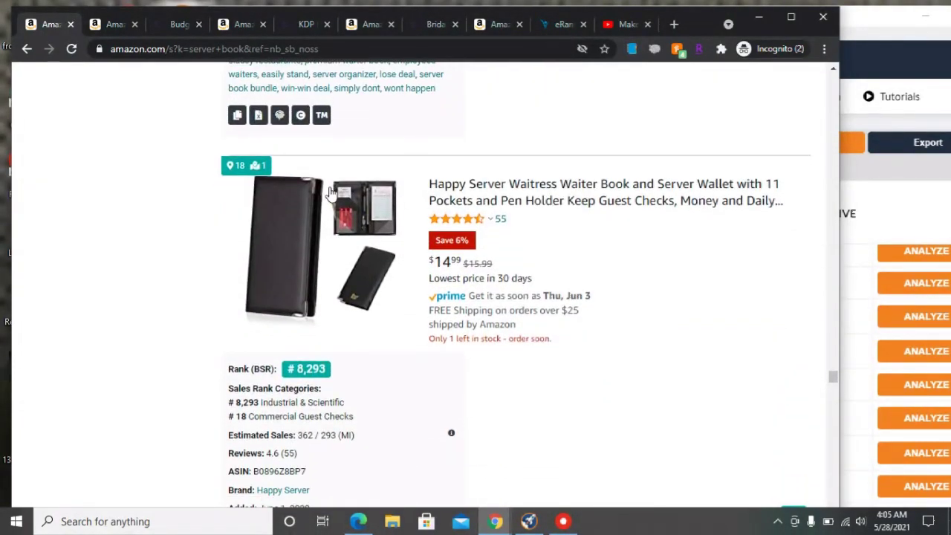
scroll(332, 193, down, 5)
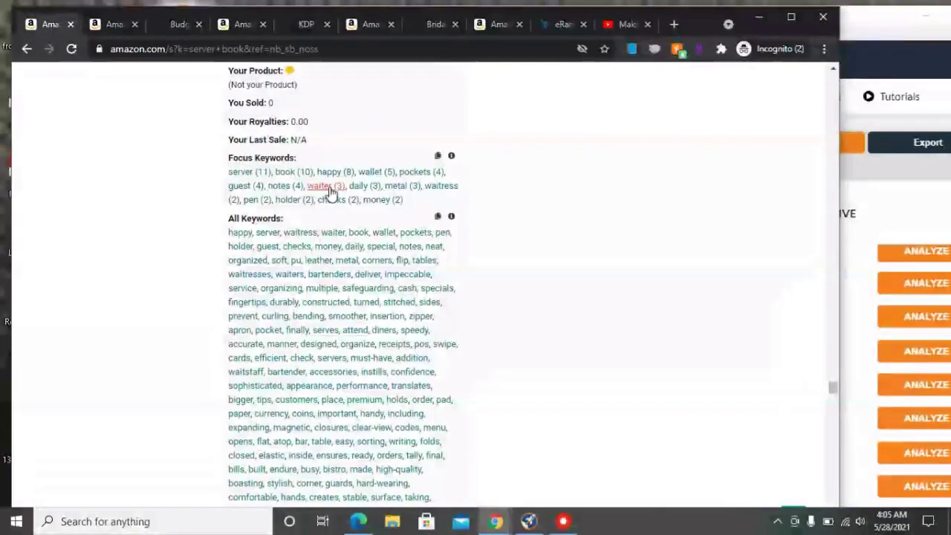
scroll(331, 193, down, 5)
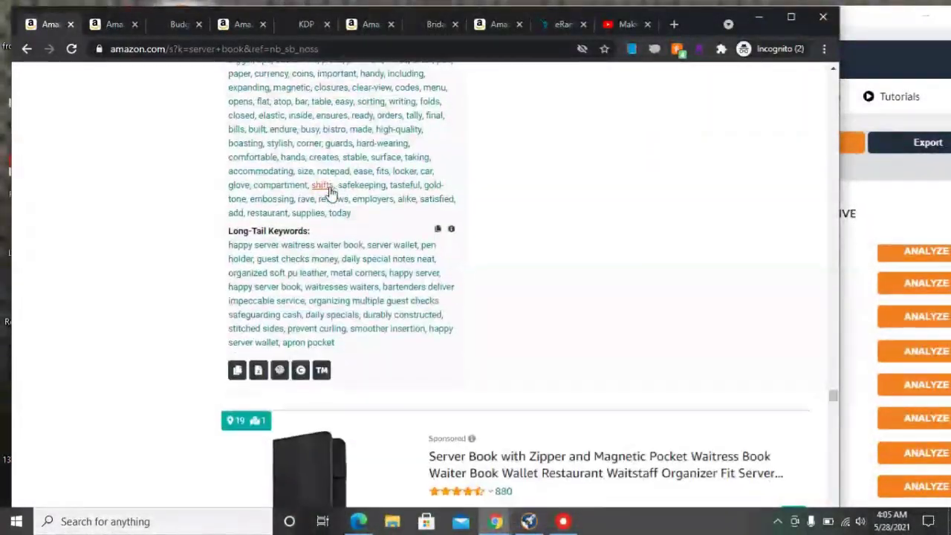
scroll(332, 193, down, 12)
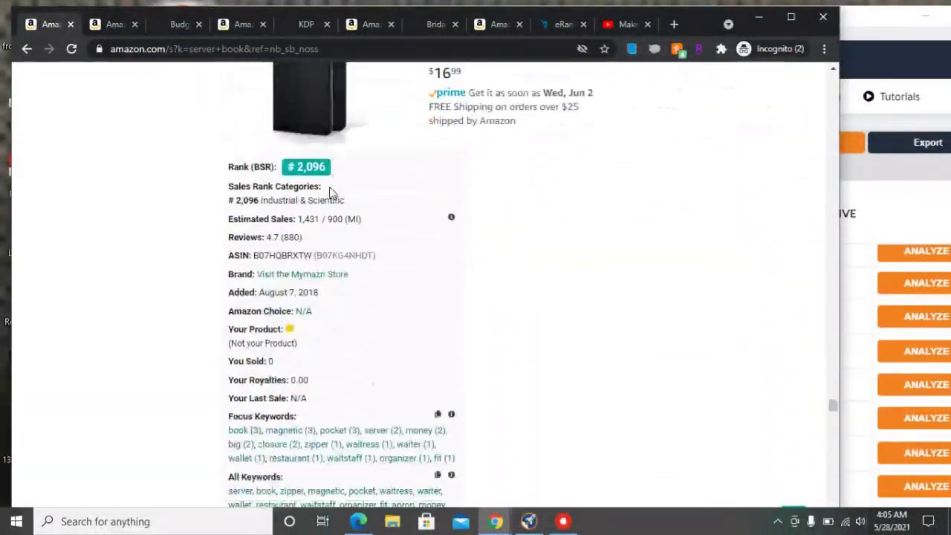
scroll(331, 193, down, 3)
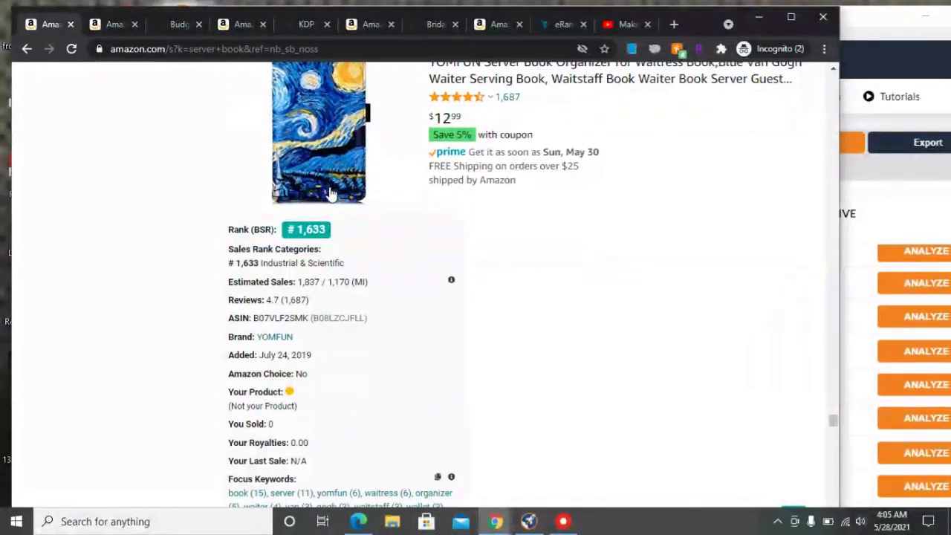
scroll(331, 193, down, 9)
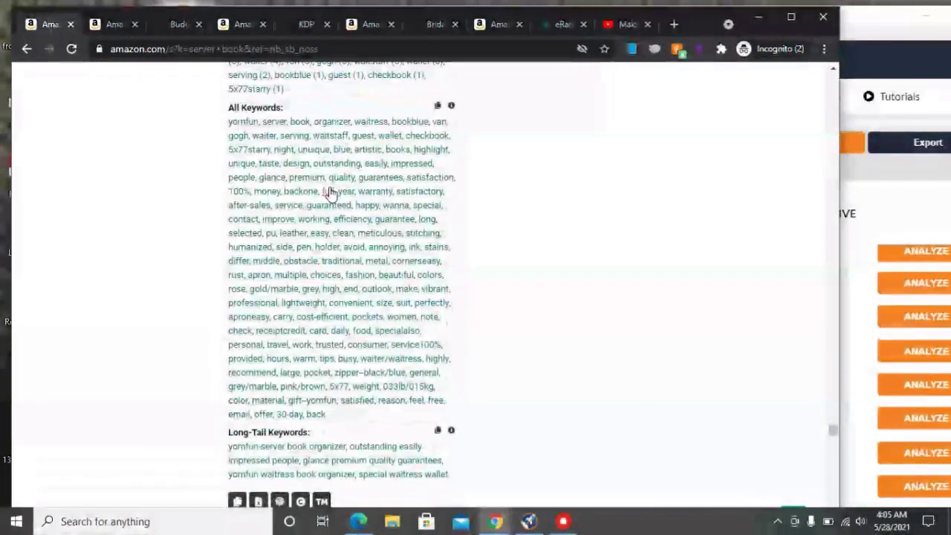
scroll(332, 193, down, 9)
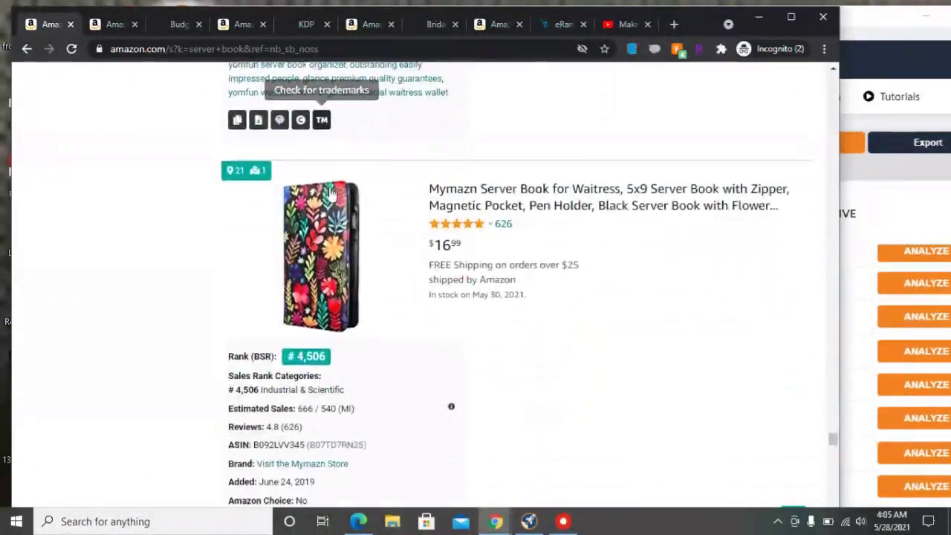
scroll(331, 193, down, 7)
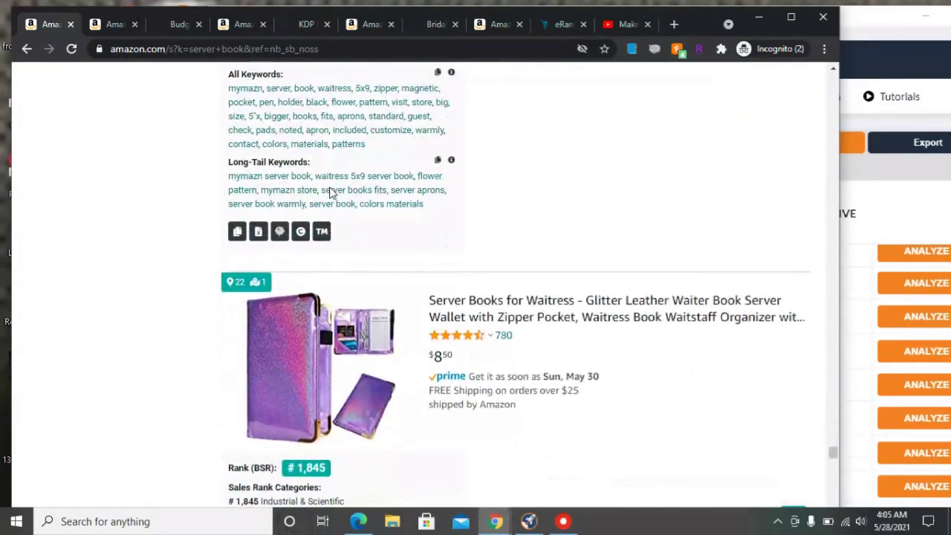
scroll(331, 193, down, 7)
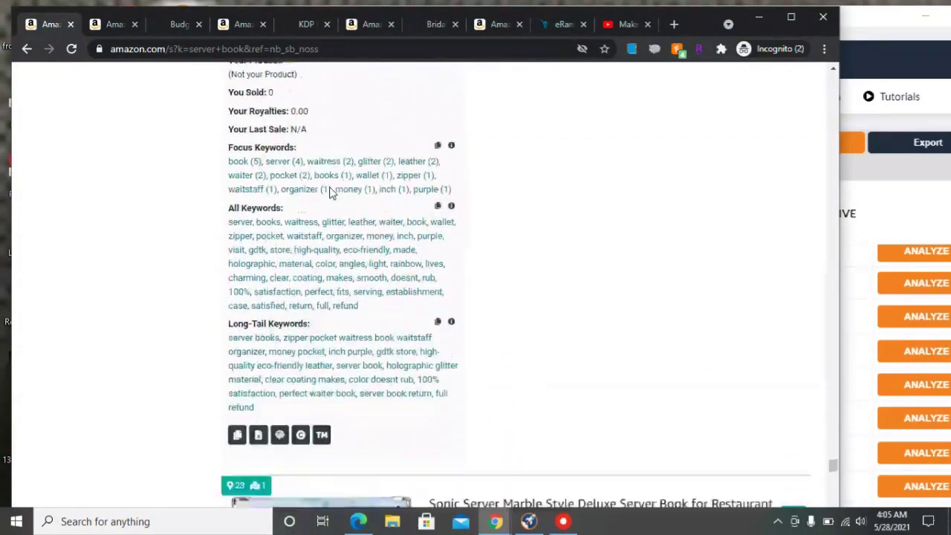
scroll(331, 193, down, 8)
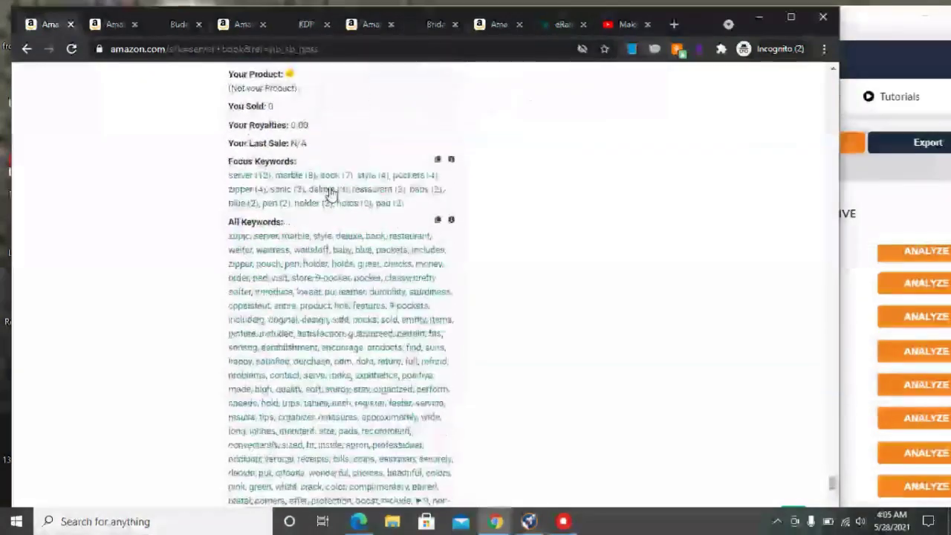
scroll(331, 193, down, 4)
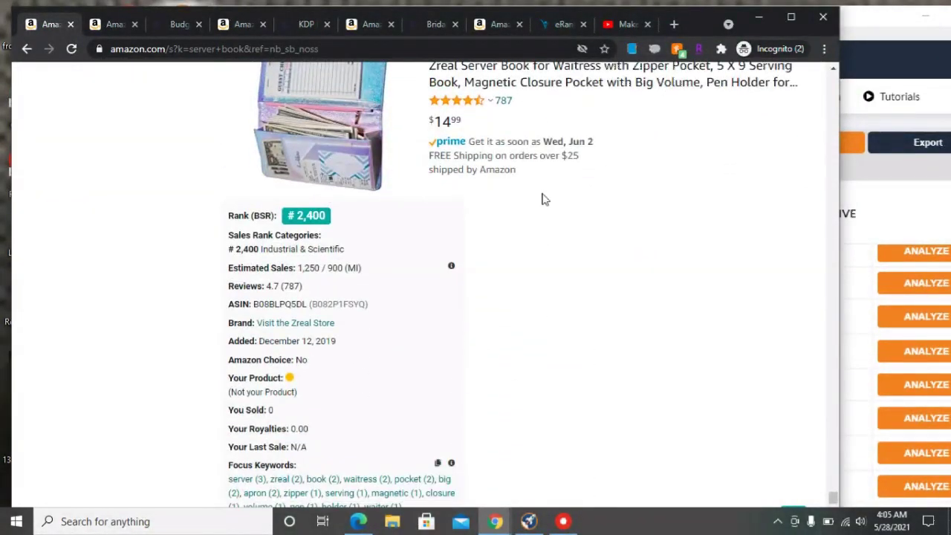
Switch to Publisher Rocket and examine the "server book" keyword suggestions, from the server book styles through the waiter and waitress variations.
click(899, 171)
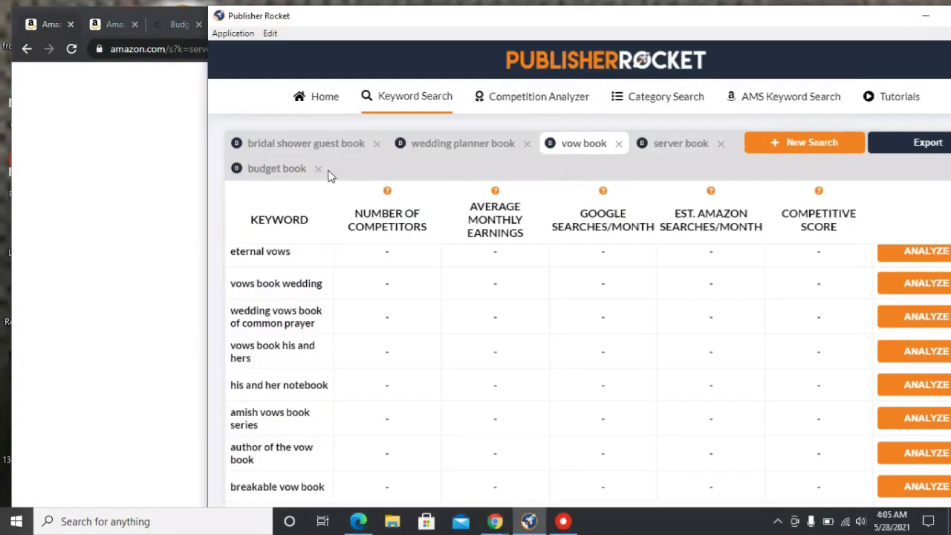
click(289, 173)
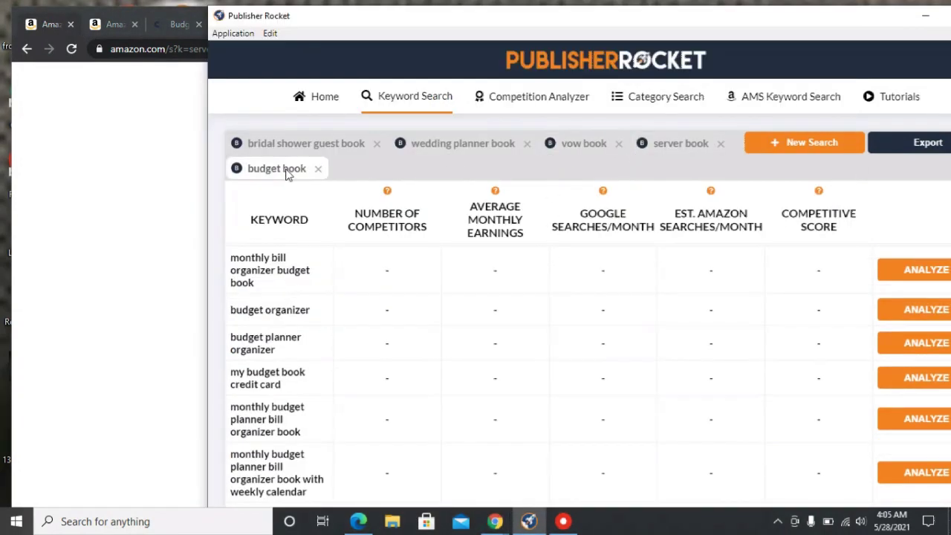
click(670, 144)
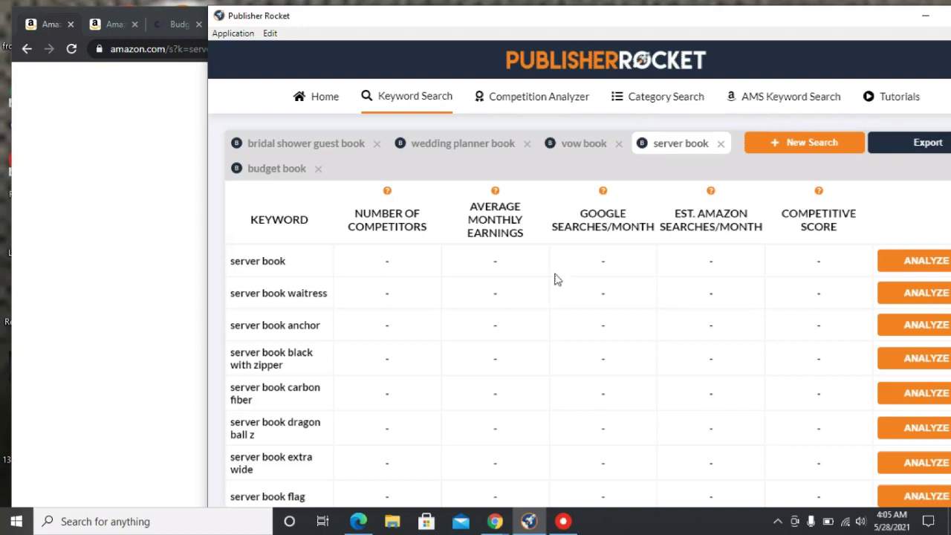
scroll(558, 280, down, 3)
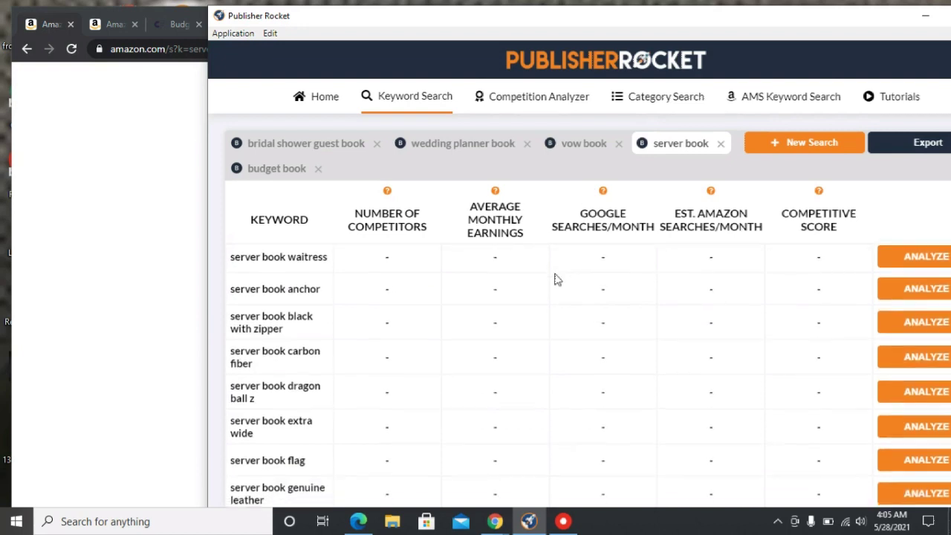
scroll(558, 280, down, 3)
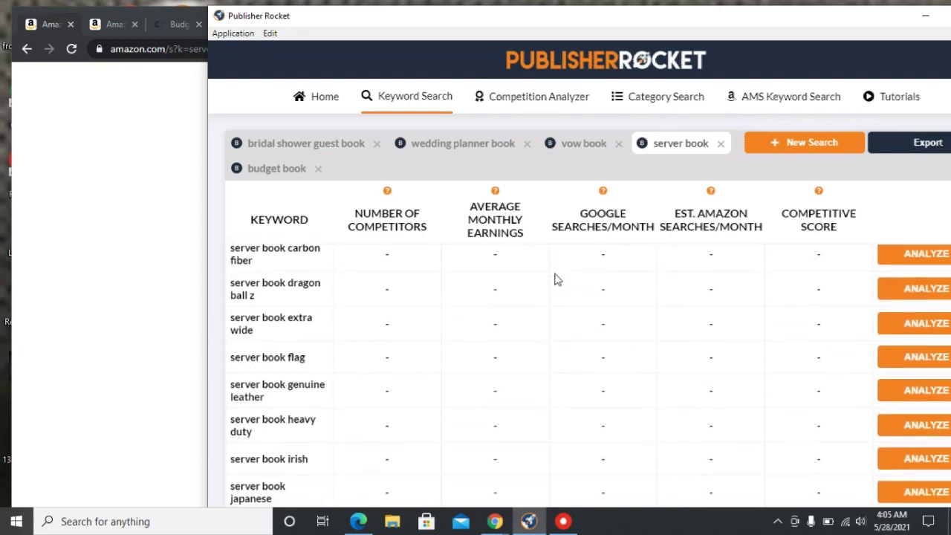
scroll(557, 279, down, 3)
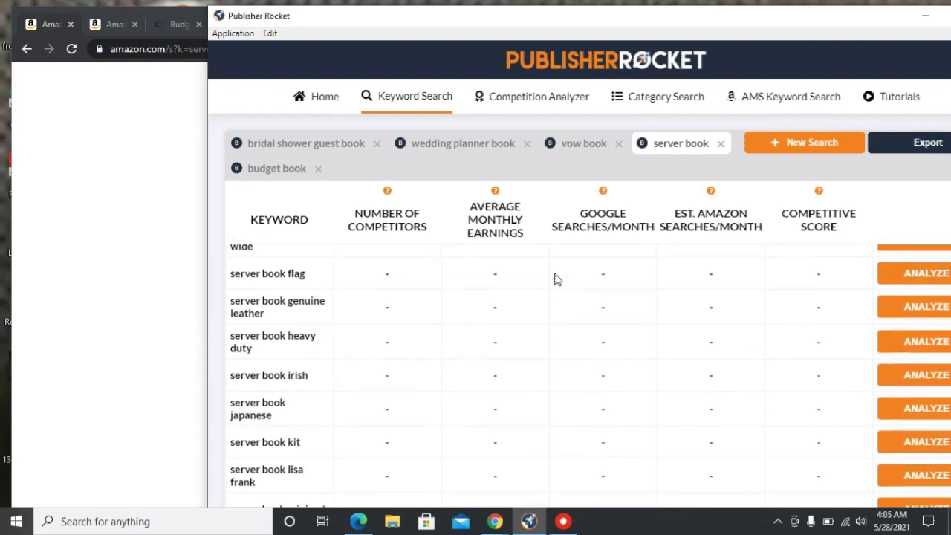
scroll(557, 279, down, 3)
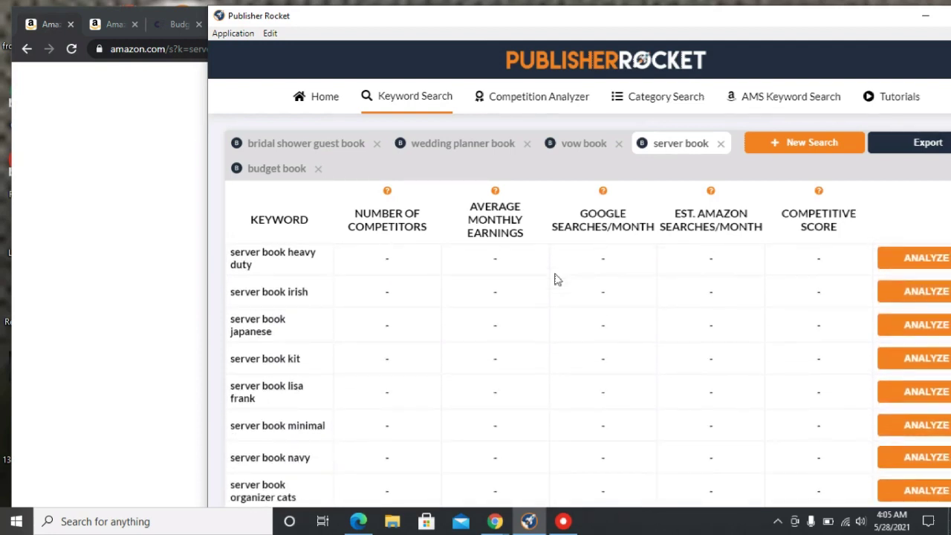
scroll(557, 280, down, 6)
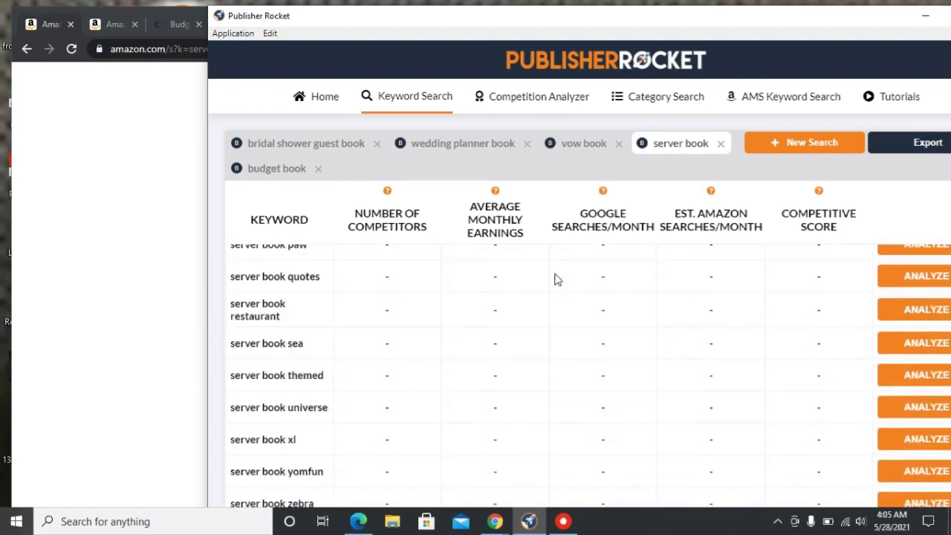
scroll(557, 279, down, 2)
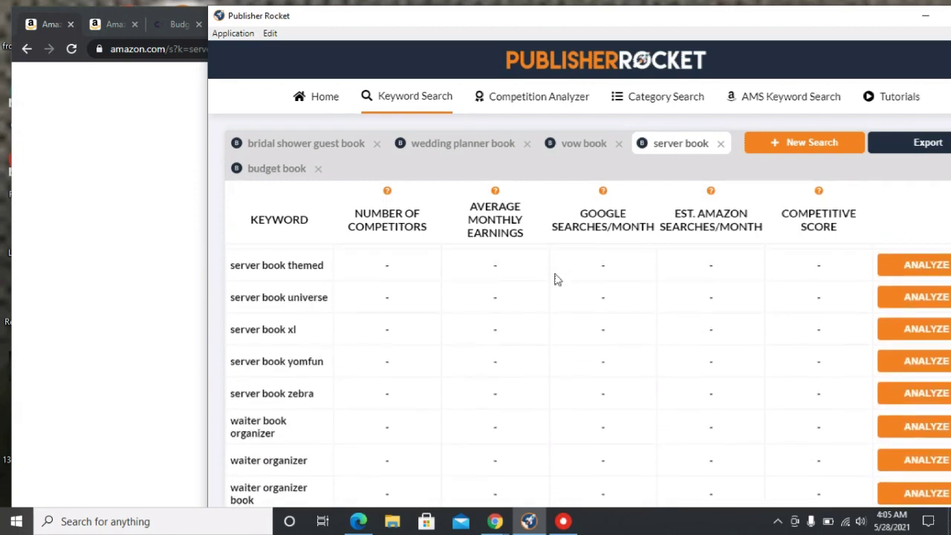
scroll(557, 279, down, 3)
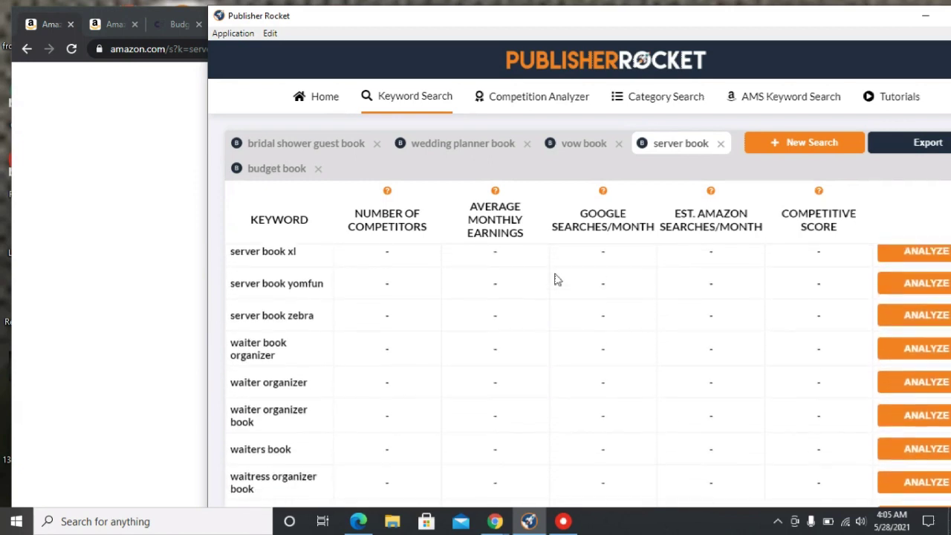
scroll(557, 279, down, 4)
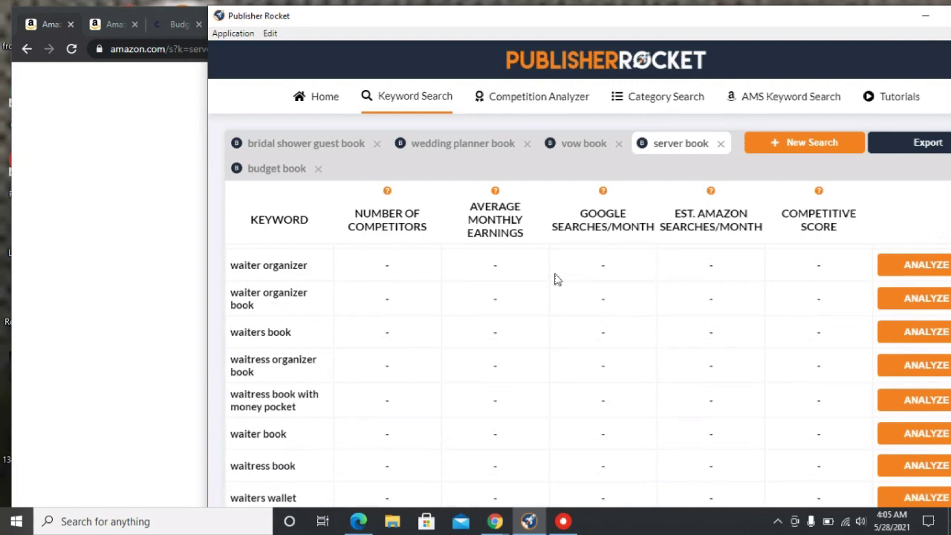
scroll(557, 279, down, 4)
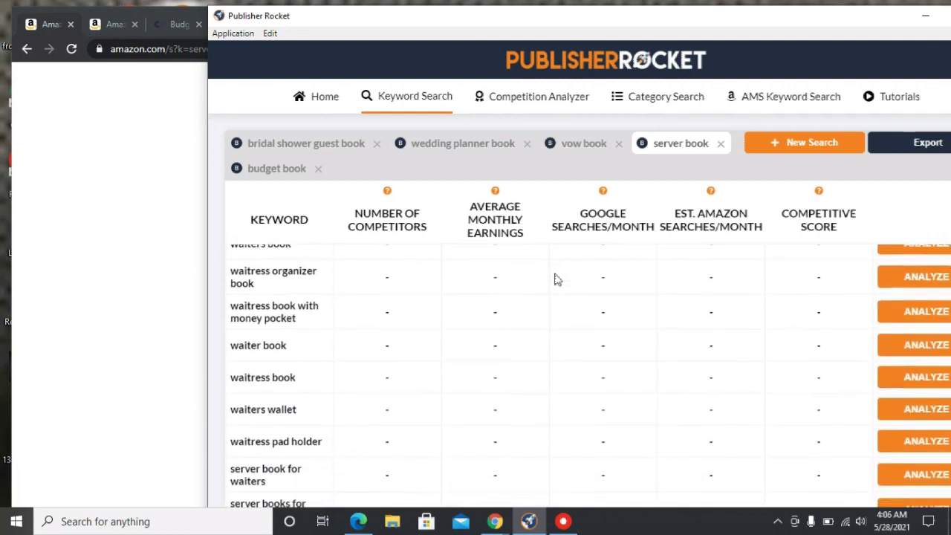
Examine the remaining "server book" keyword suggestions, from the waitress organizer book down to server notepads.
scroll(557, 279, down, 3)
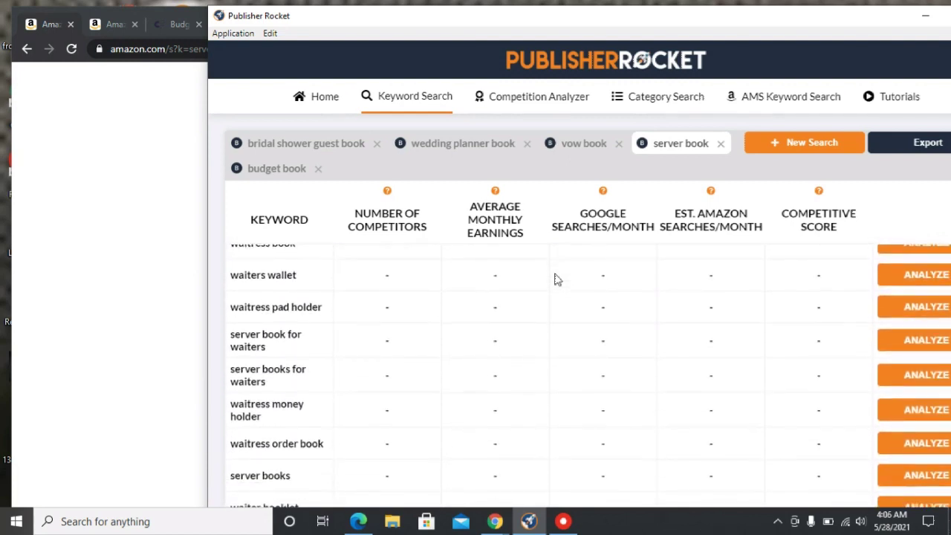
scroll(557, 279, down, 3)
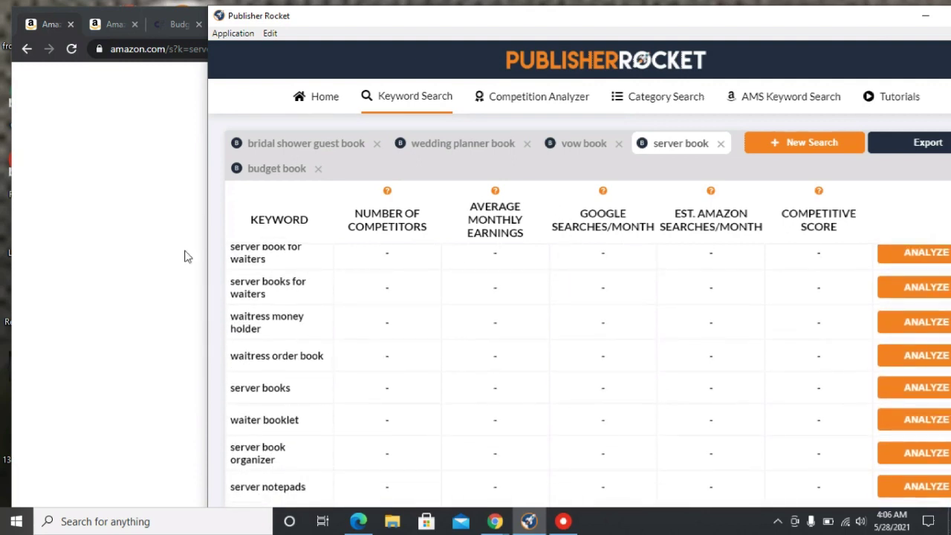
Switch to eRank in the browser and review the Etsy "book" keywords upward from server book to the rose gold wedding guest book.
click(133, 264)
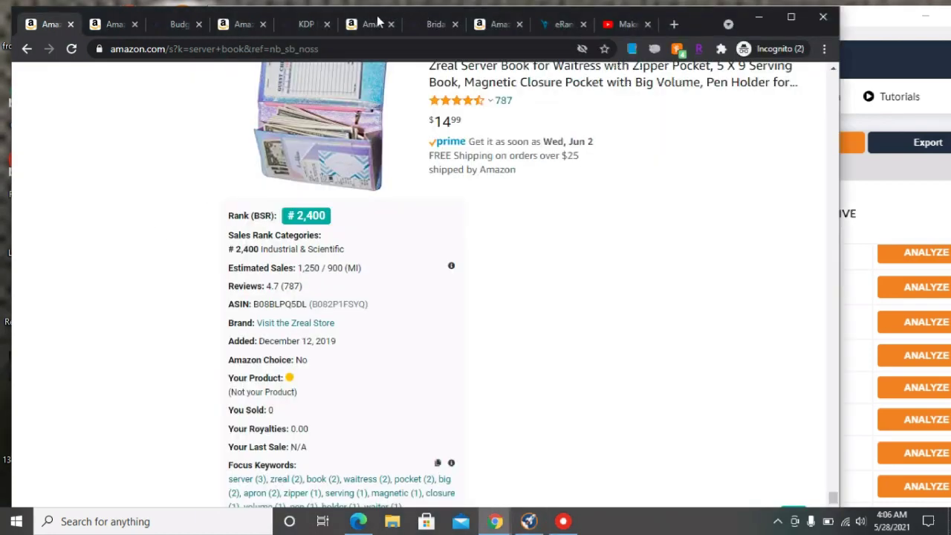
click(547, 27)
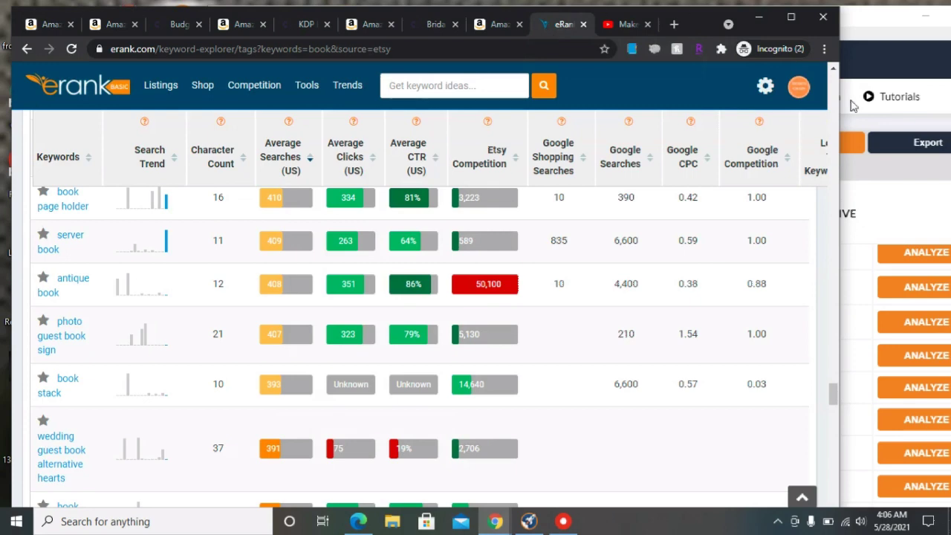
scroll(835, 74, up, 3)
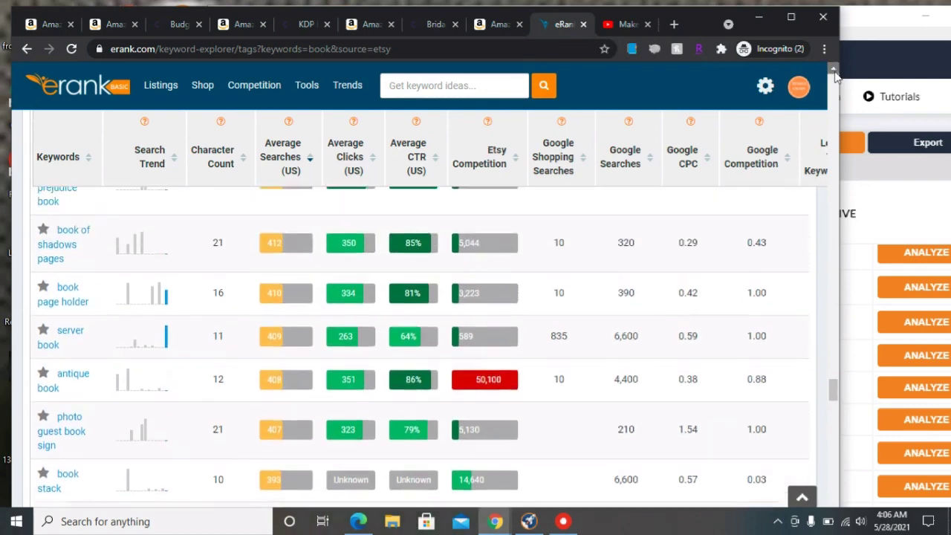
scroll(835, 74, up, 5)
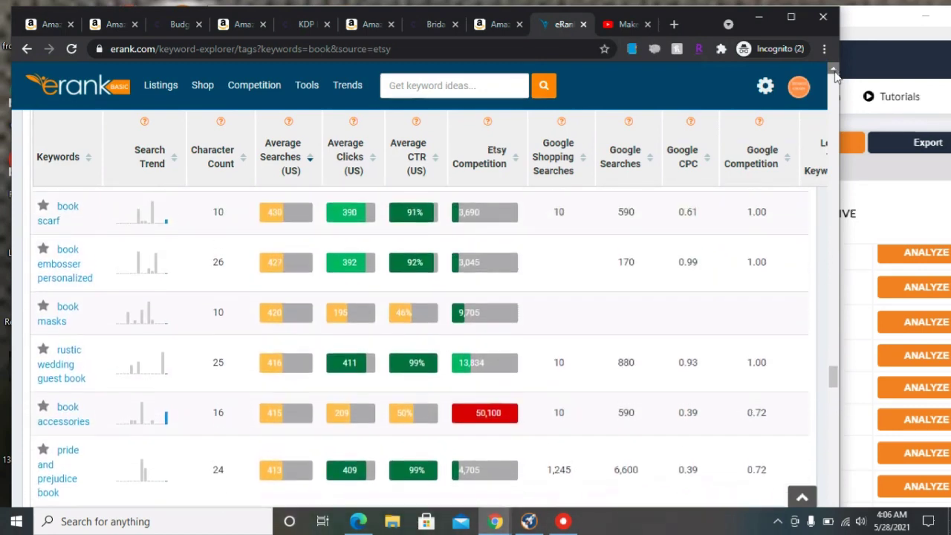
scroll(834, 75, up, 1)
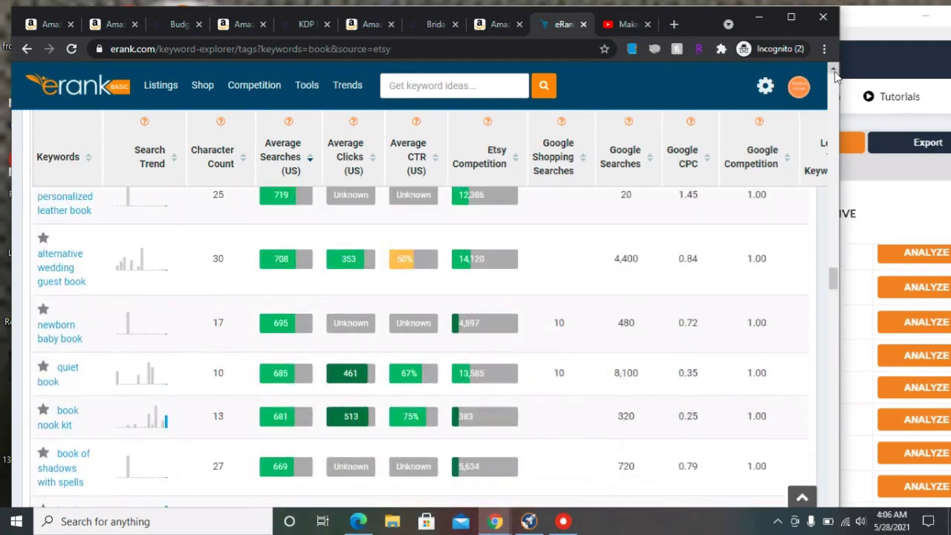
scroll(834, 74, up, 3)
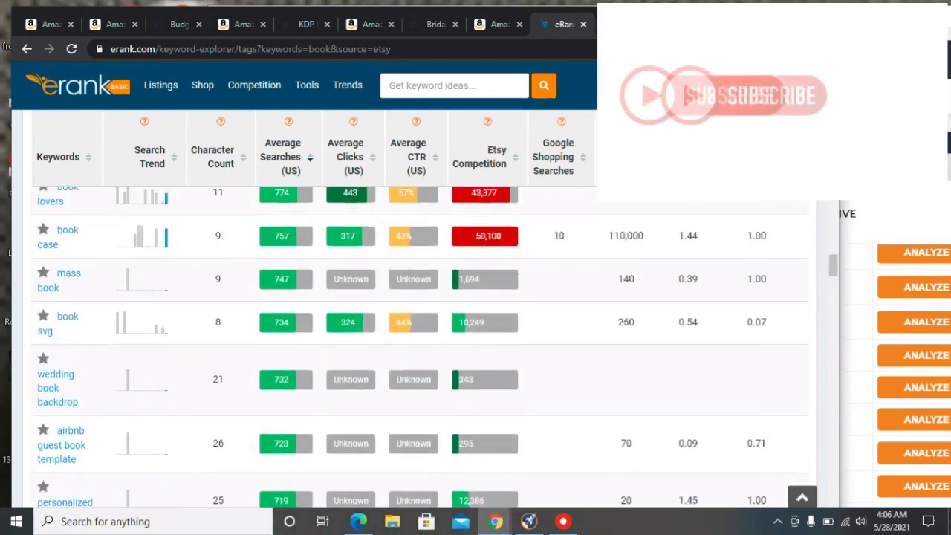
scroll(420, 341, up, 3)
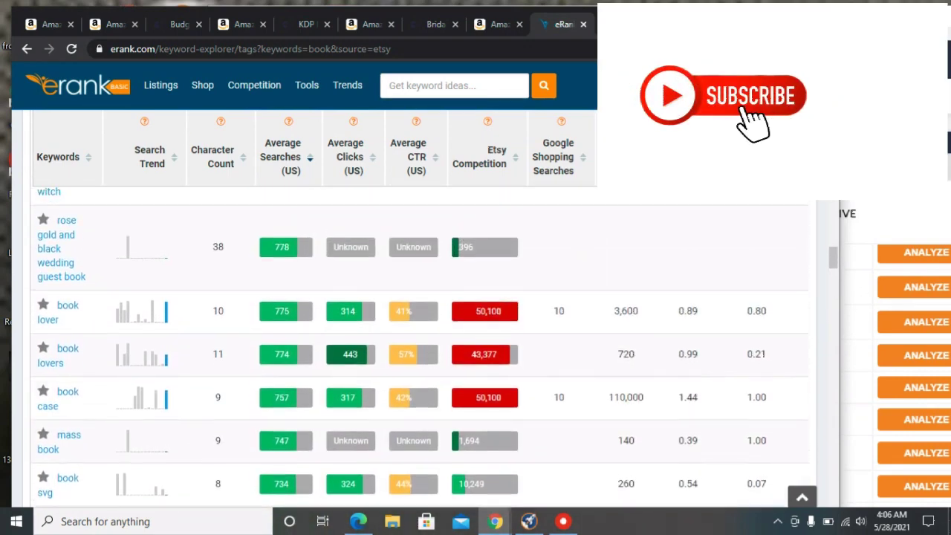
Compare searches, clicks and Etsy competition of the higher-volume "book" keywords, from book of shadows for the new witch up to book box.
scroll(420, 341, up, 1)
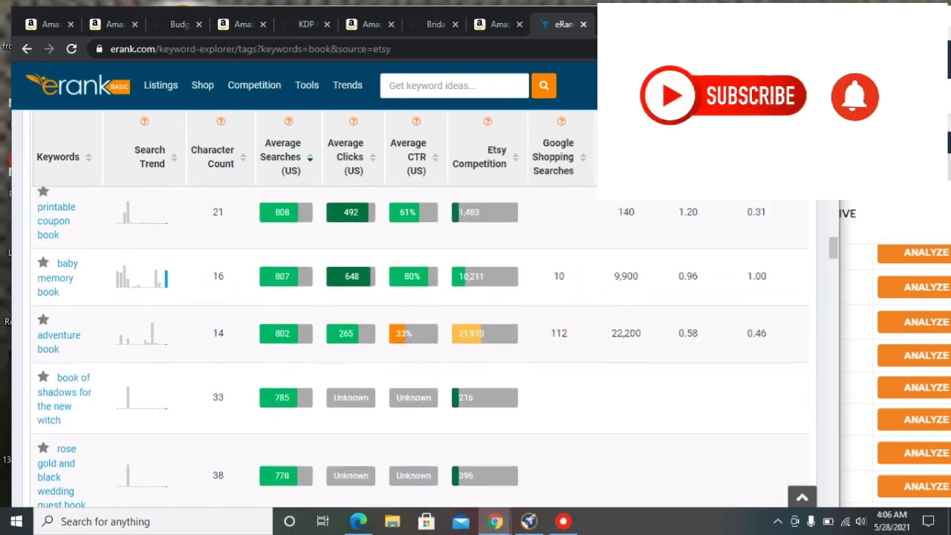
scroll(420, 341, up, 5)
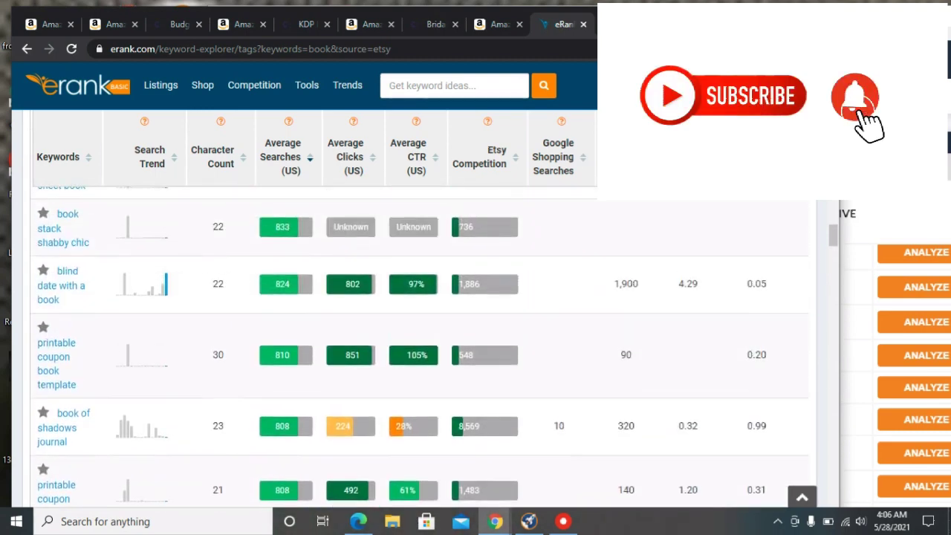
scroll(420, 342, up, 1)
scroll(420, 342, up, 1)
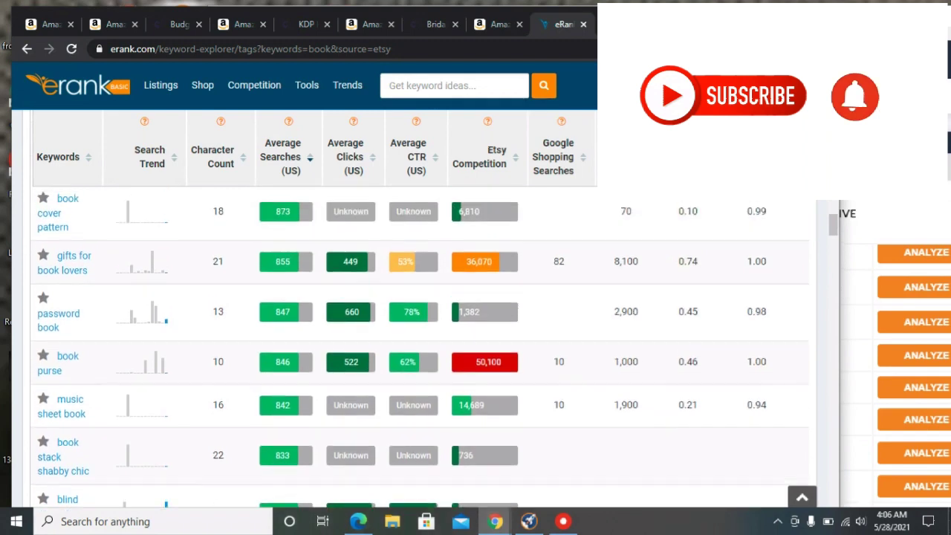
scroll(419, 342, up, 3)
scroll(420, 341, up, 10)
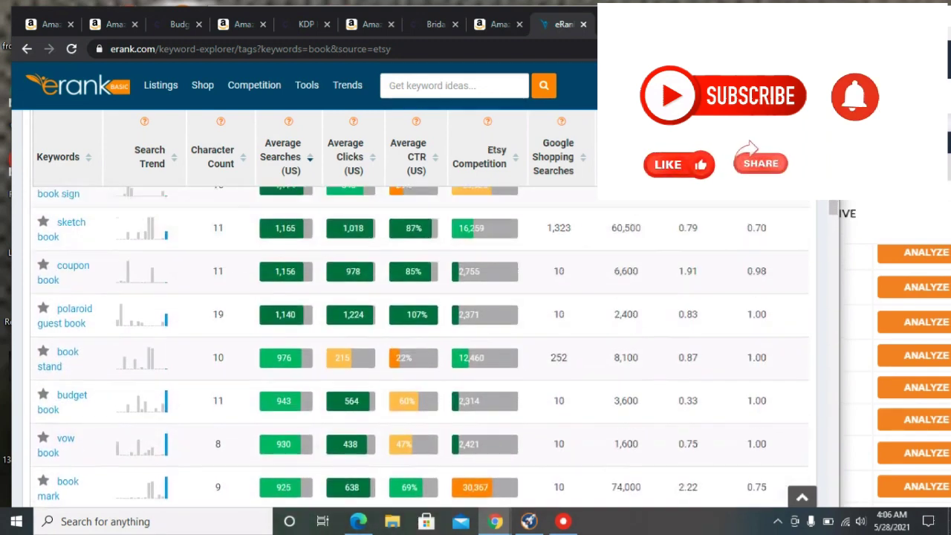
scroll(420, 342, up, 4)
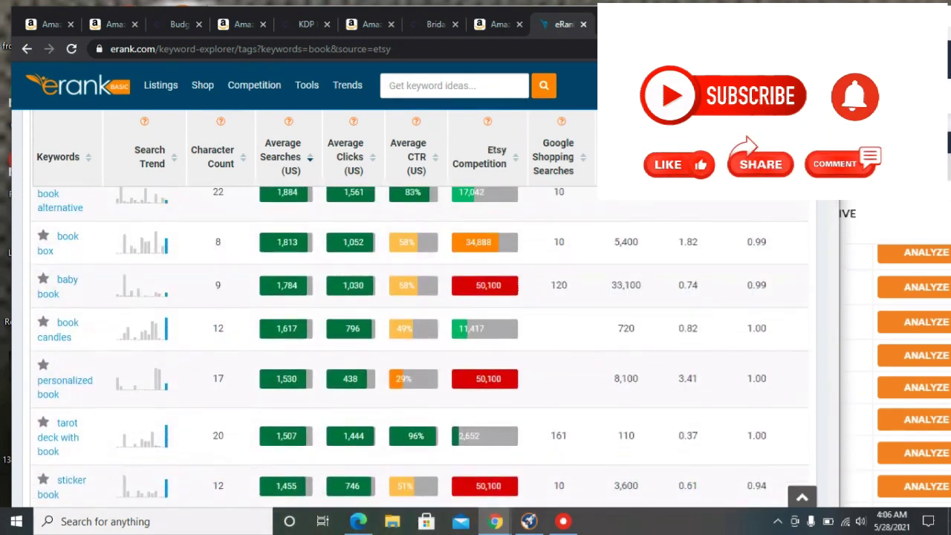